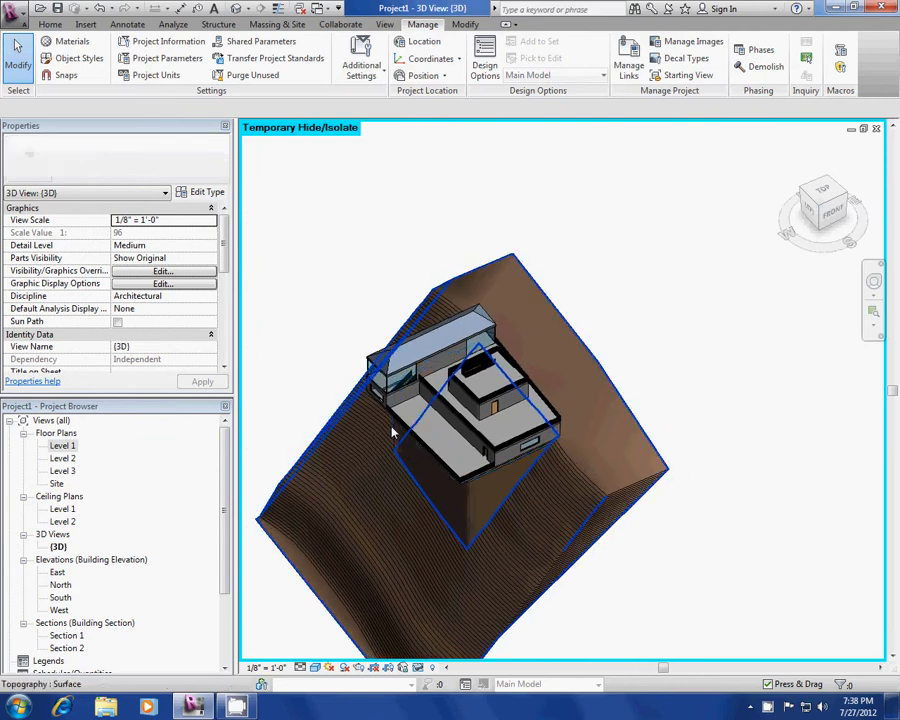
# Preview the 3D view of the house first in the Wireframe and then in the Hidden Line visual style.
pyautogui.keyDown('shift'); pyautogui.moveTo(392, 428); pyautogui.dragTo(434, 458, button='middle'); pyautogui.keyUp('shift')
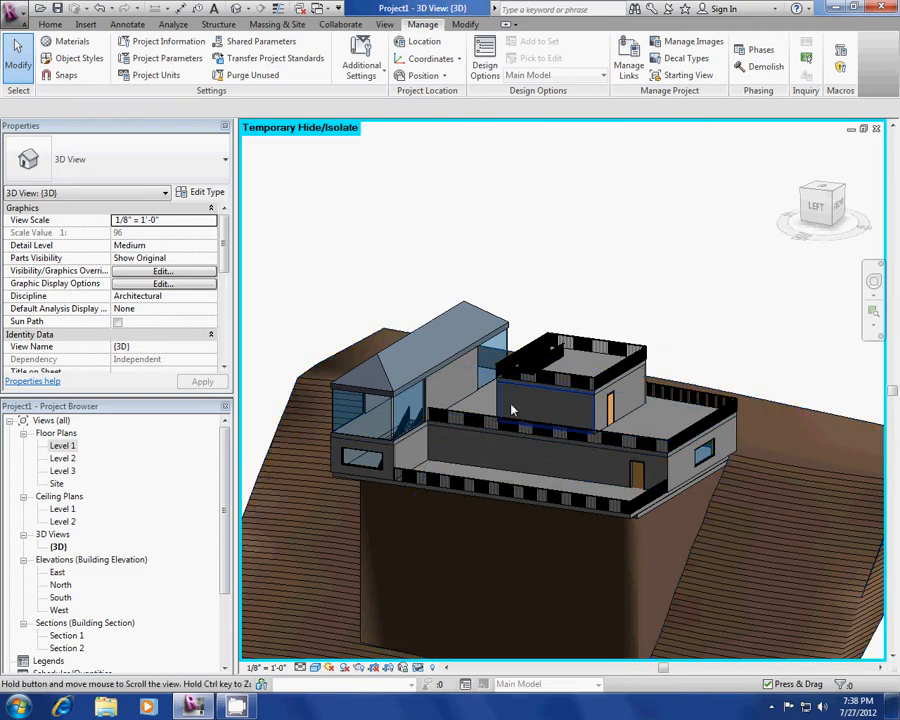
pyautogui.keyDown('shift'); pyautogui.moveTo(512, 410); pyautogui.dragTo(378, 468, button='middle'); pyautogui.keyUp('shift')
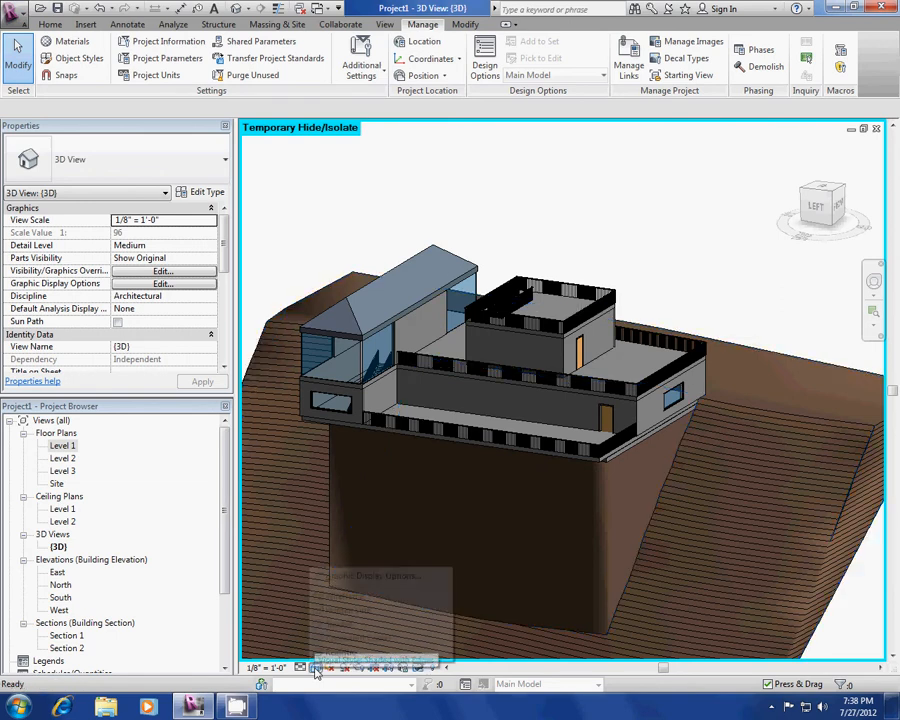
pyautogui.click(315, 670)
pyautogui.click(358, 597)
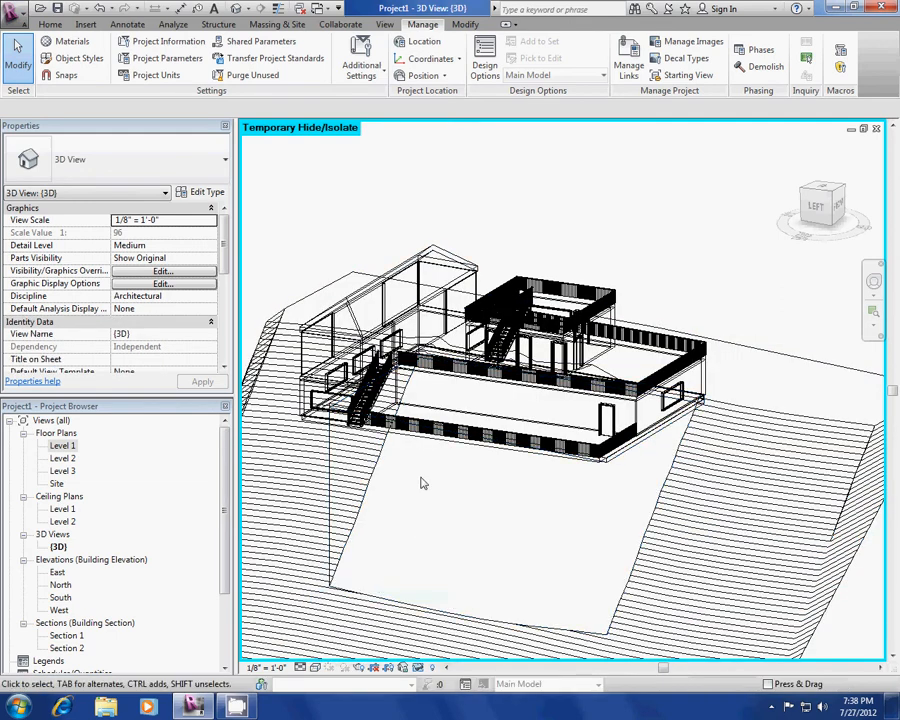
pyautogui.moveTo(422, 538); pyautogui.dragTo(478, 550, button='middle')
pyautogui.click(315, 668)
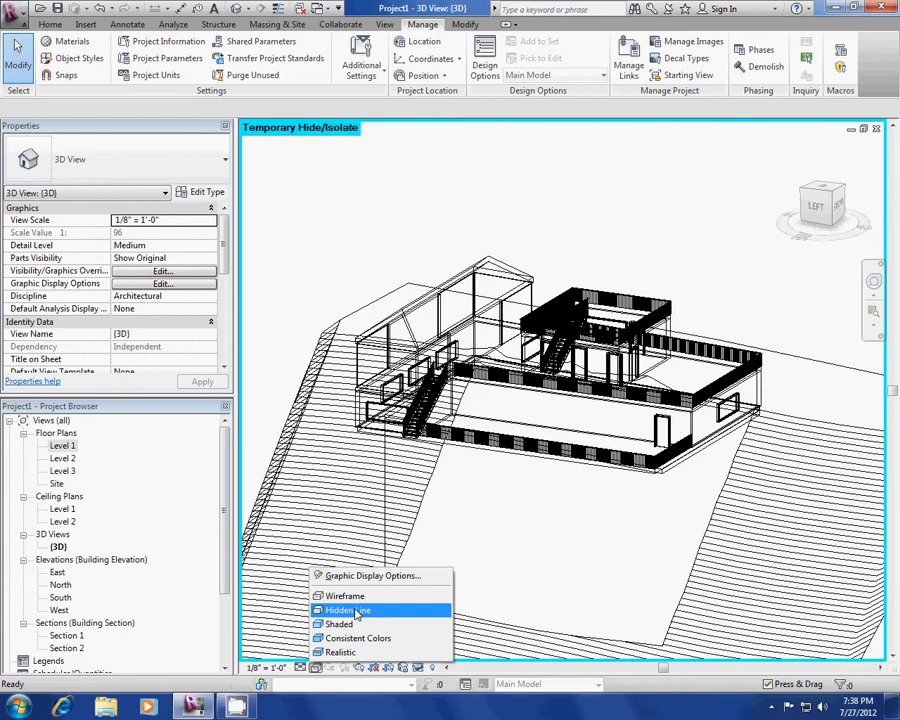
pyautogui.click(352, 609)
pyautogui.scroll(4, 498, 482)
pyautogui.keyDown('shift'); pyautogui.moveTo(540, 452); pyautogui.dragTo(312, 655, button='middle'); pyautogui.keyUp('shift')
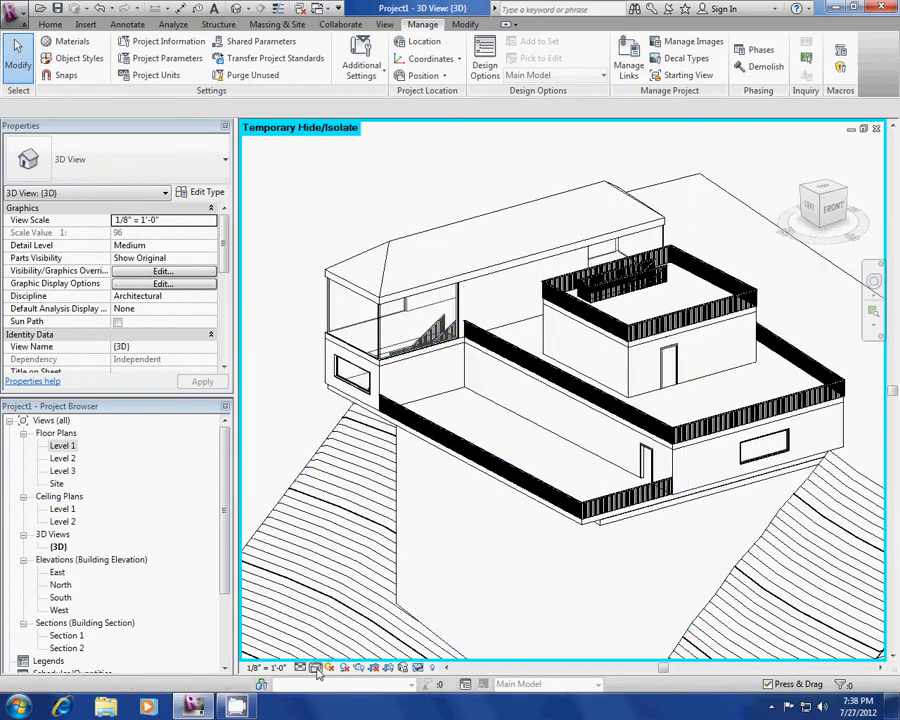
# Preview the 3D view in the Consistent Colors and then in the Realistic visual style.
pyautogui.click(315, 668)
pyautogui.click(350, 648)
pyautogui.moveTo(499, 483); pyautogui.dragTo(434, 508, button='middle')
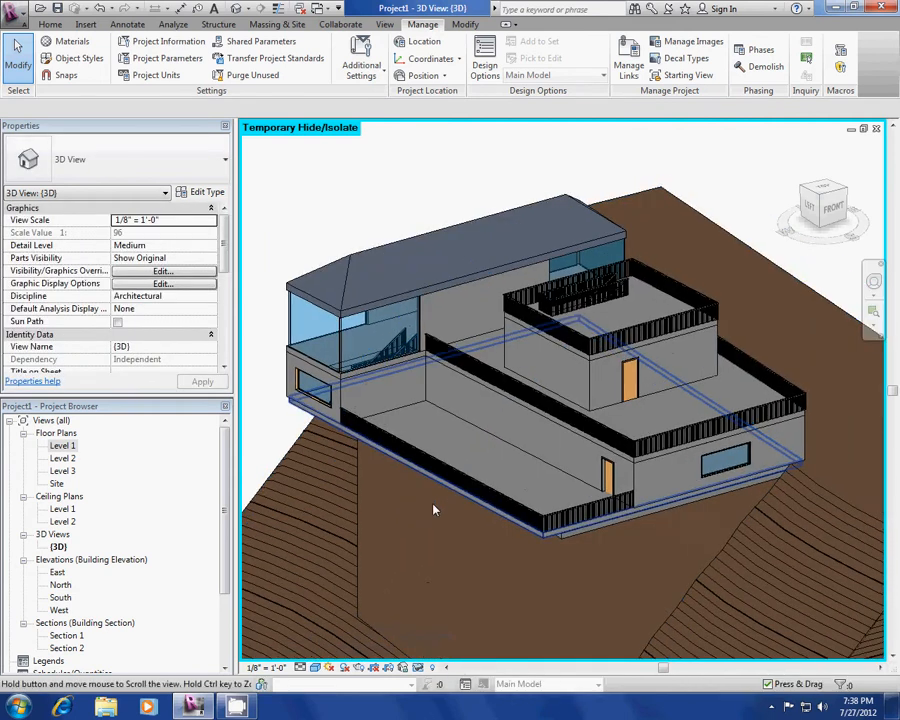
pyautogui.scroll(1, 439, 502)
pyautogui.click(316, 668)
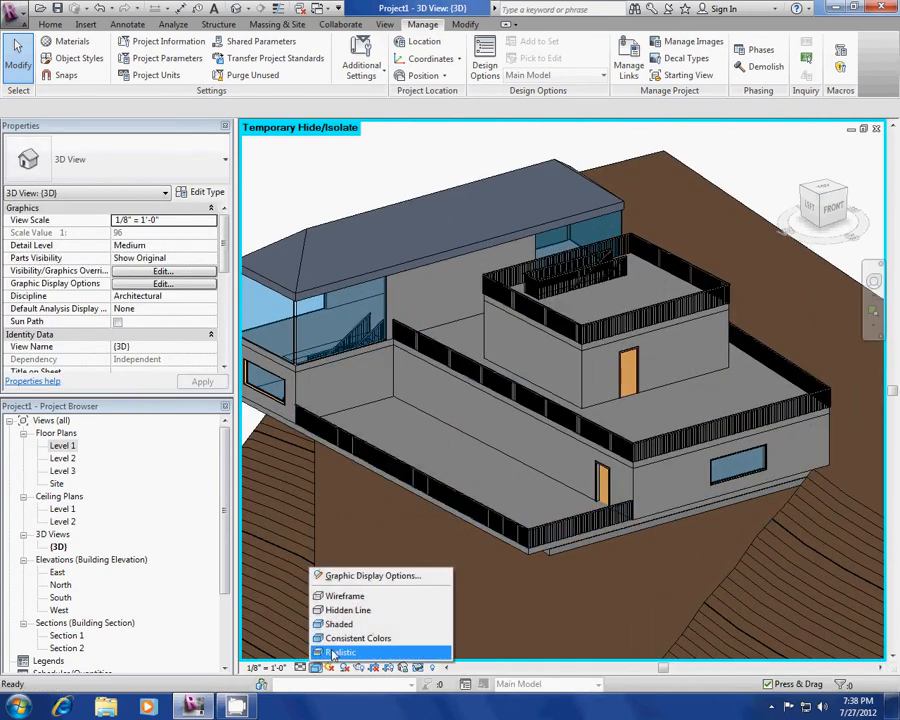
pyautogui.click(330, 646)
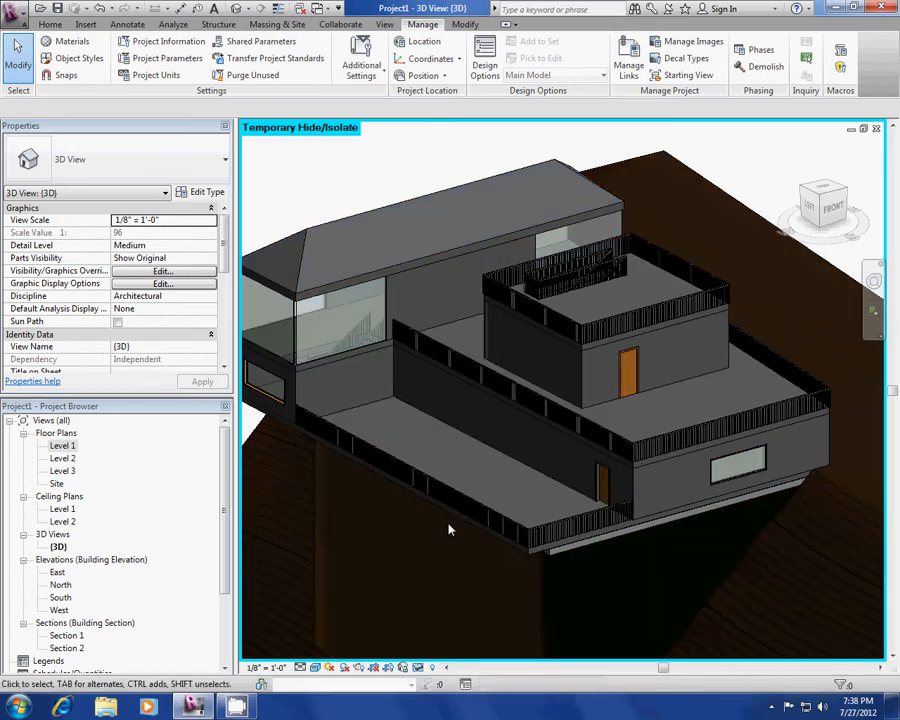
pyautogui.moveTo(449, 528); pyautogui.dragTo(498, 560, button='middle')
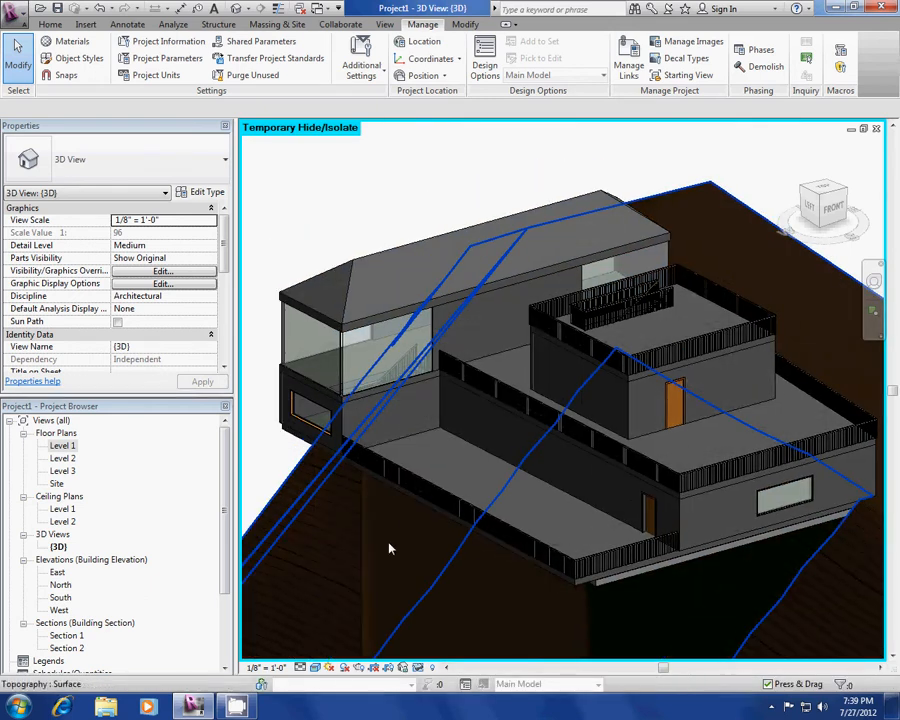
# Set the 3D view's visual style to Consistent Colors.
pyautogui.click(316, 667)
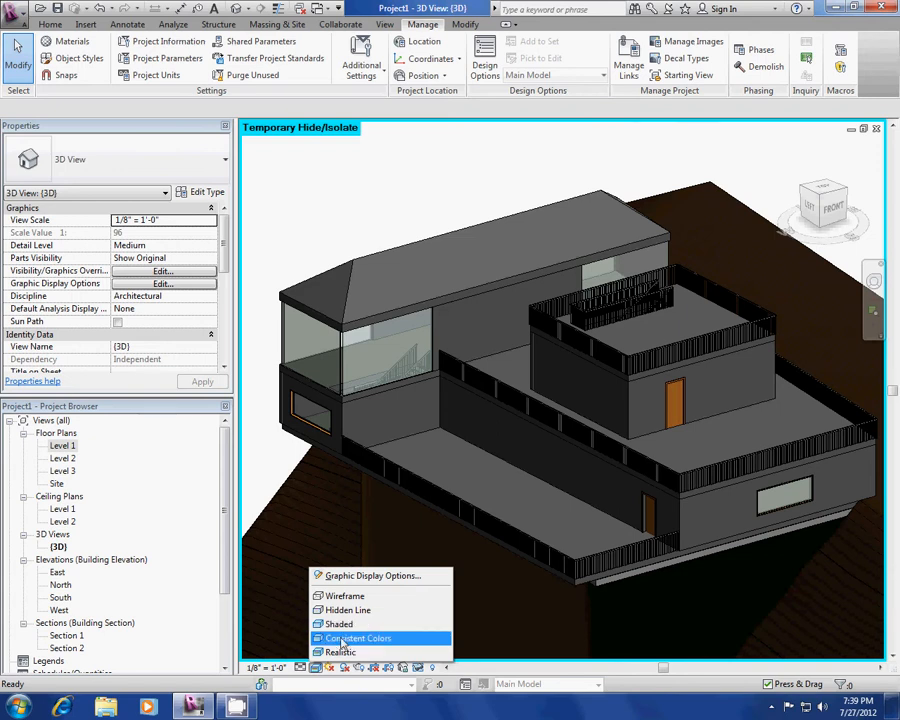
pyautogui.click(345, 638)
pyautogui.keyDown('shift'); pyautogui.moveTo(369, 506); pyautogui.dragTo(441, 474, button='middle'); pyautogui.keyUp('shift')
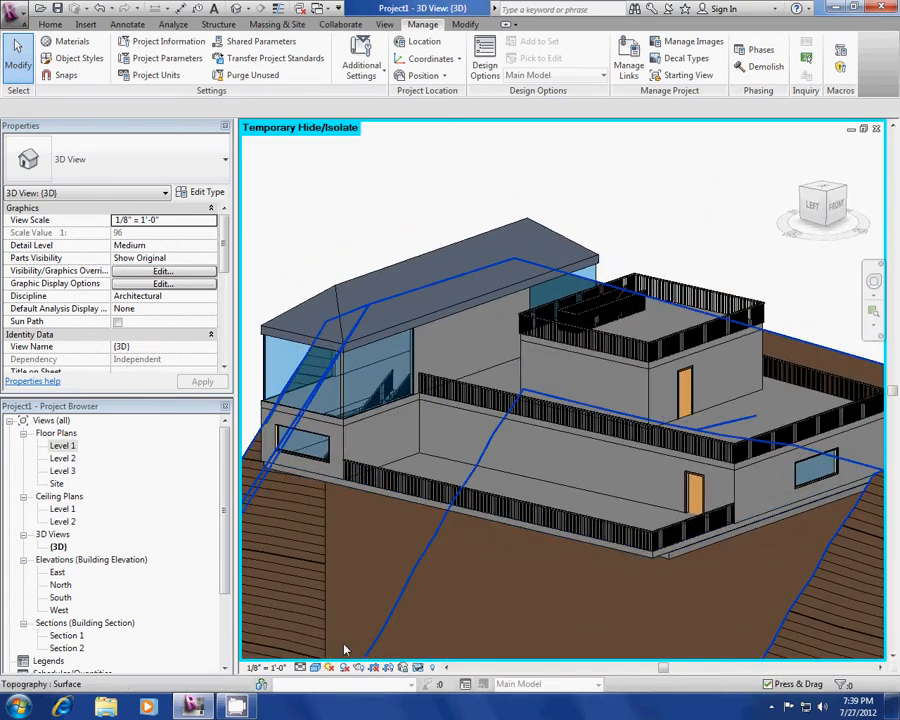
# Try out the Cast Shadows option in the view's Graphic Display Options and close them without applying anything.
pyautogui.click(315, 667)
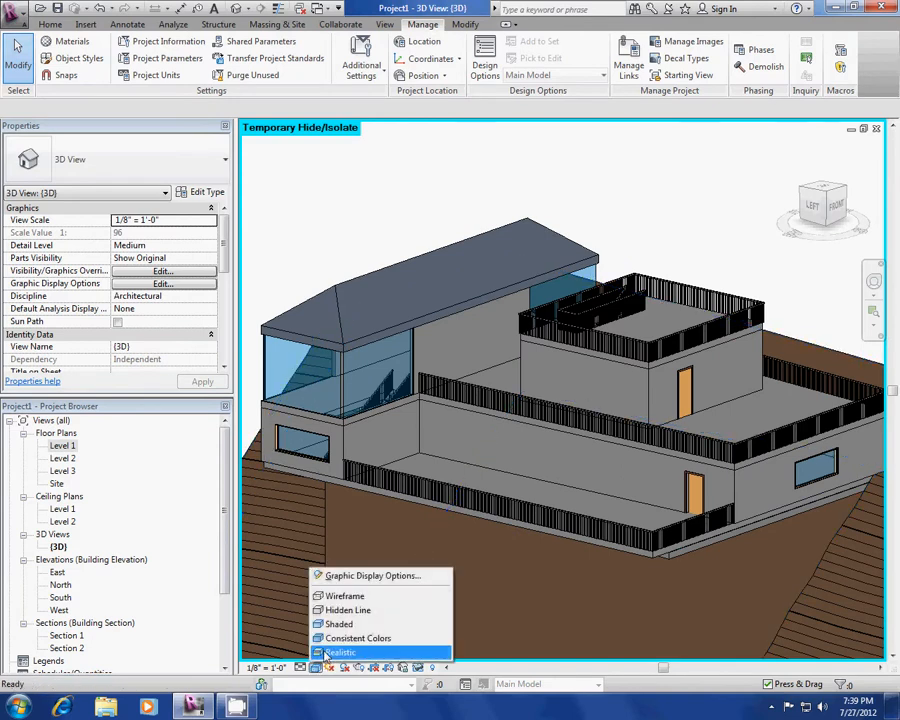
pyautogui.click(370, 578)
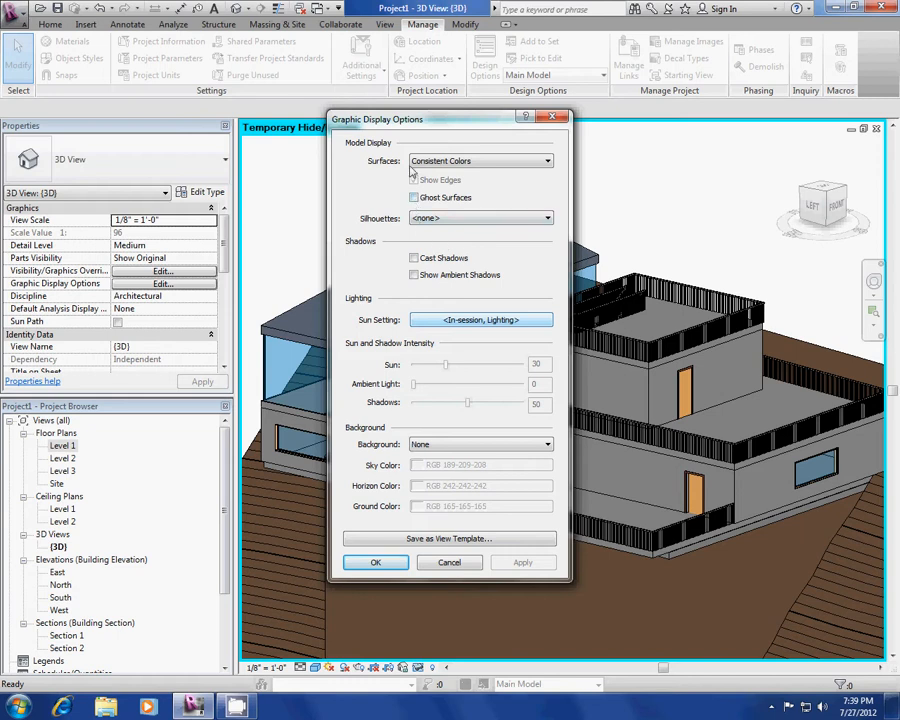
pyautogui.moveTo(421, 124); pyautogui.dragTo(201, 130)
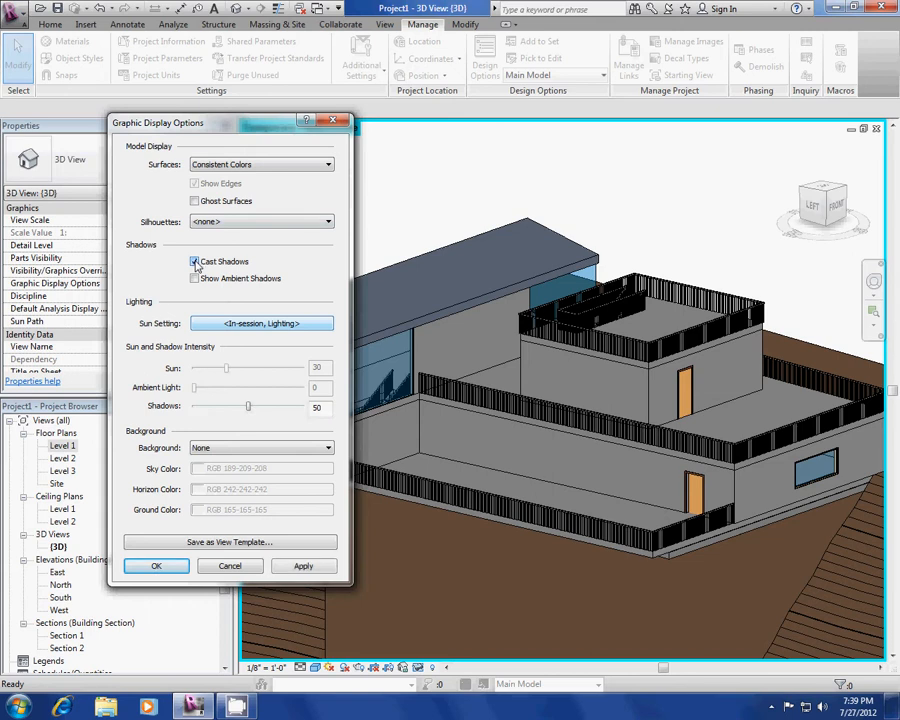
pyautogui.click(195, 262)
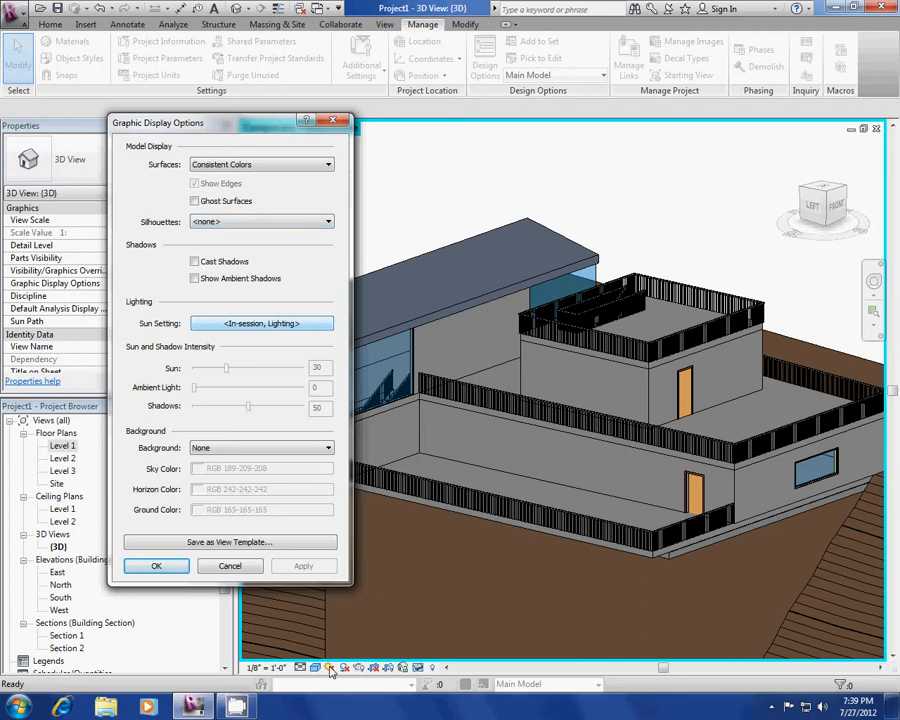
pyautogui.click(195, 279)
pyautogui.click(334, 121)
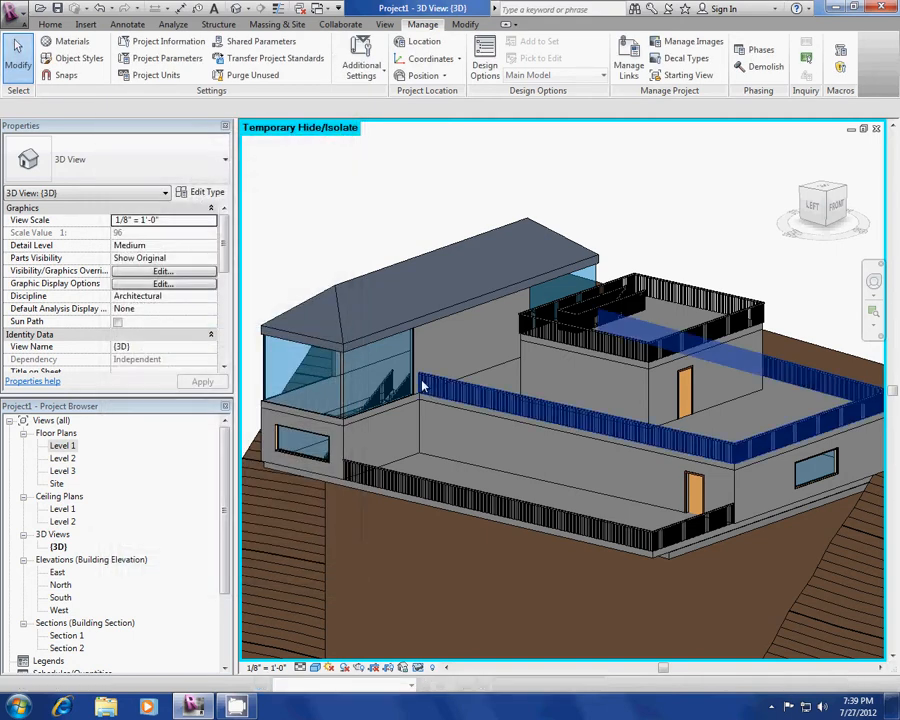
# In the Sun Settings, choose a Still solar study with the Summer Solstice preset.
pyautogui.scroll(-1, 423, 378)
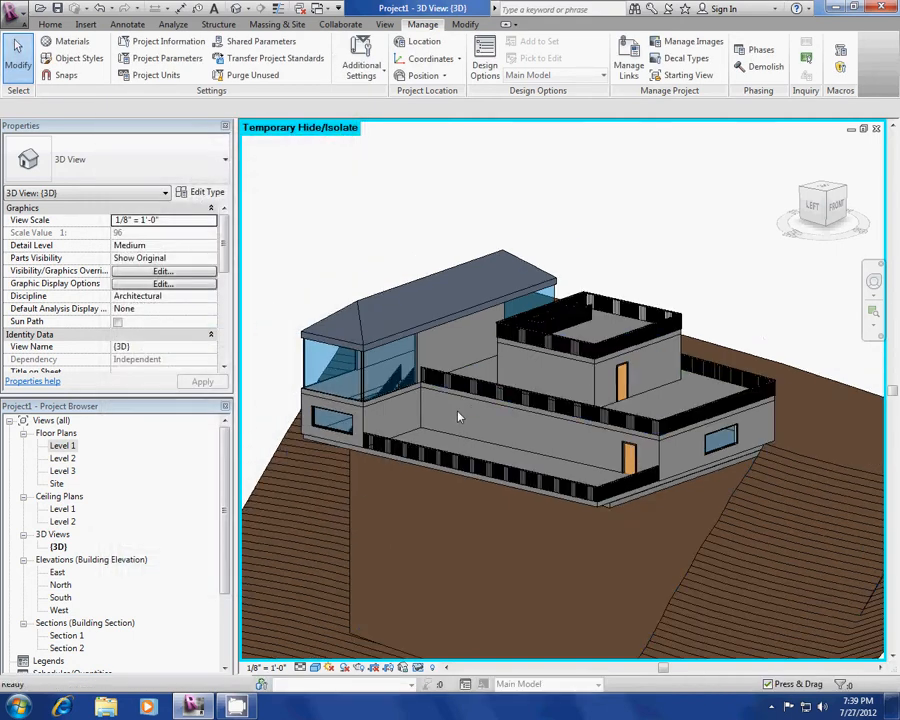
pyautogui.click(330, 667)
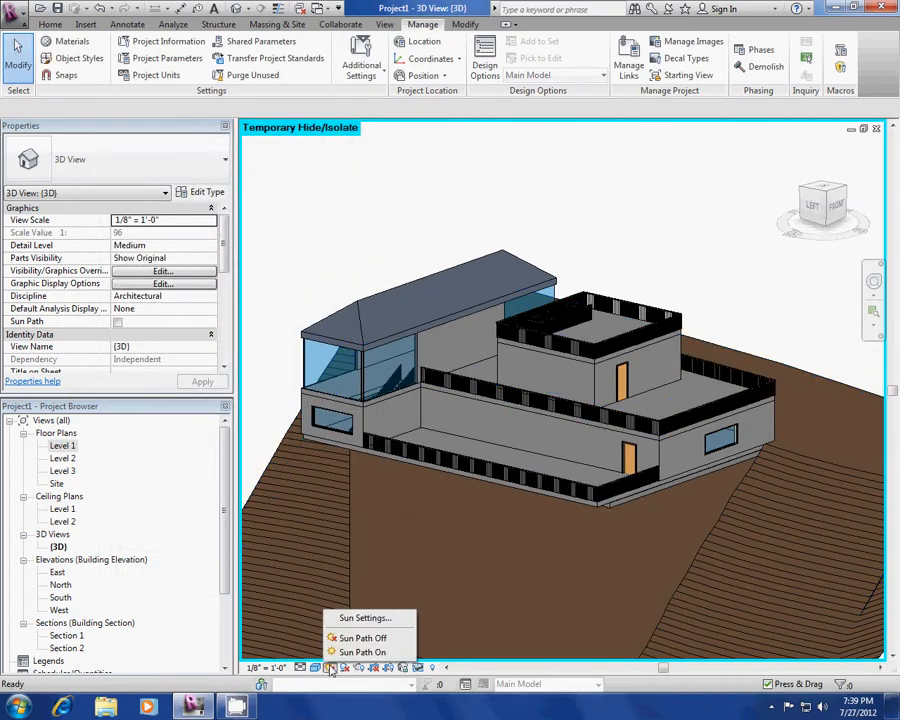
pyautogui.click(365, 618)
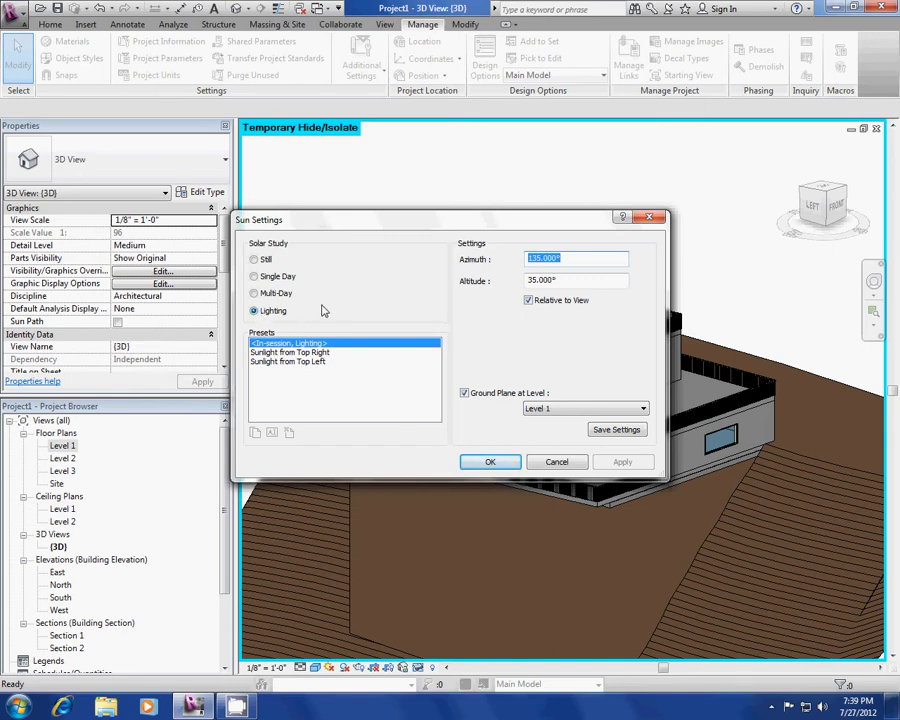
pyautogui.click(255, 260)
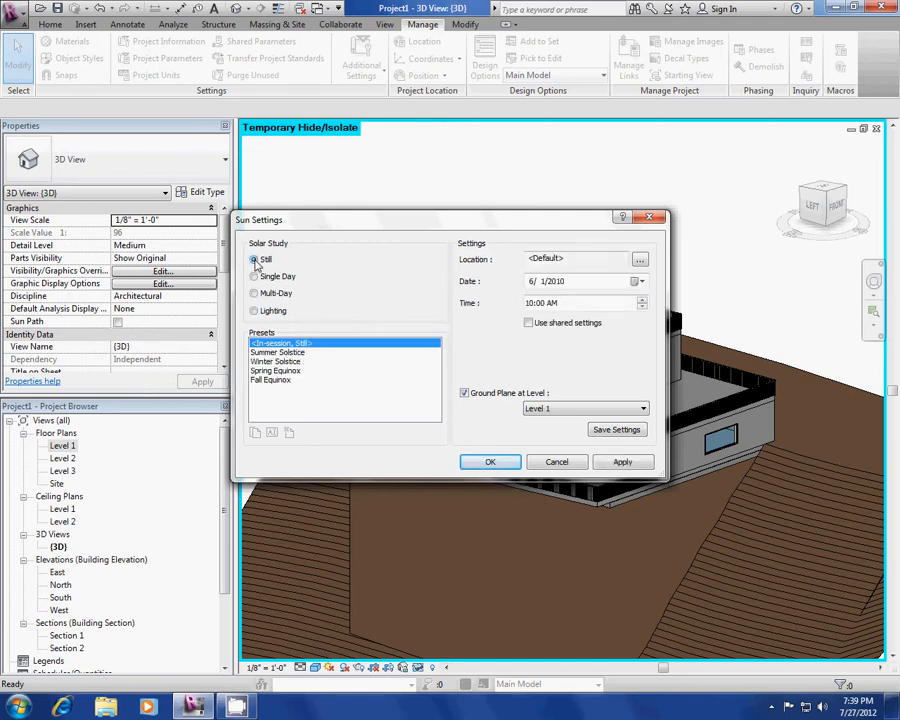
pyautogui.click(290, 352)
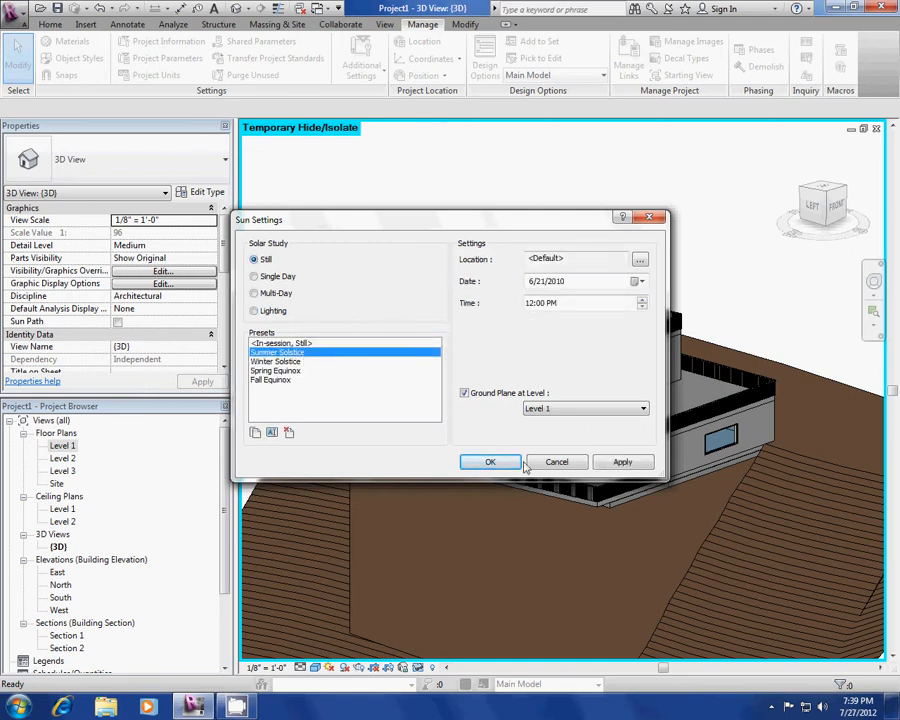
# Enable the ground plane at Level 1 and apply the sun settings.
pyautogui.click(556, 410)
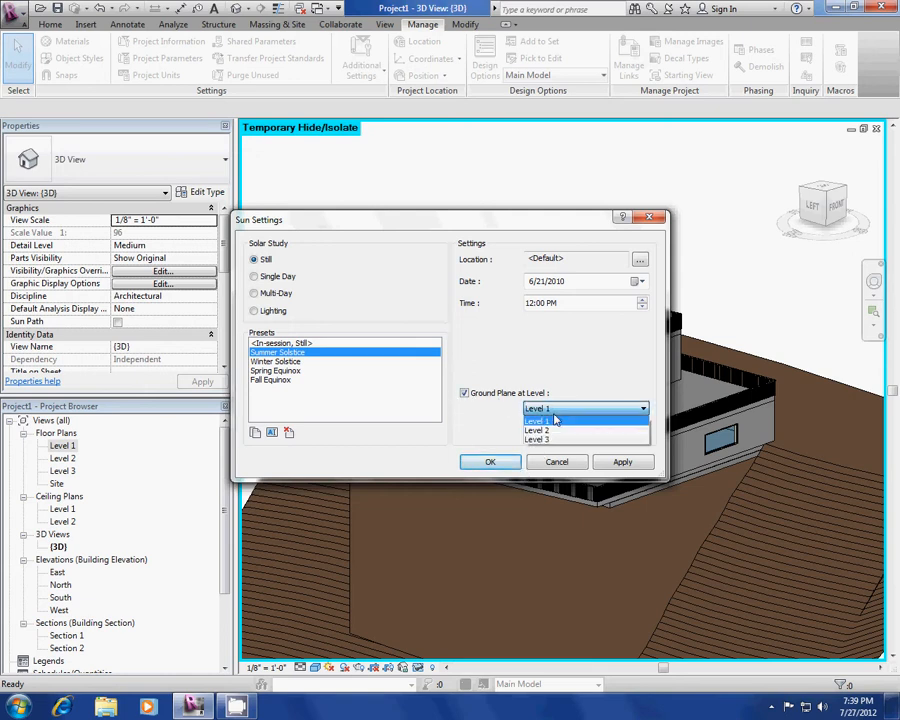
pyautogui.click(465, 393)
pyautogui.click(465, 394)
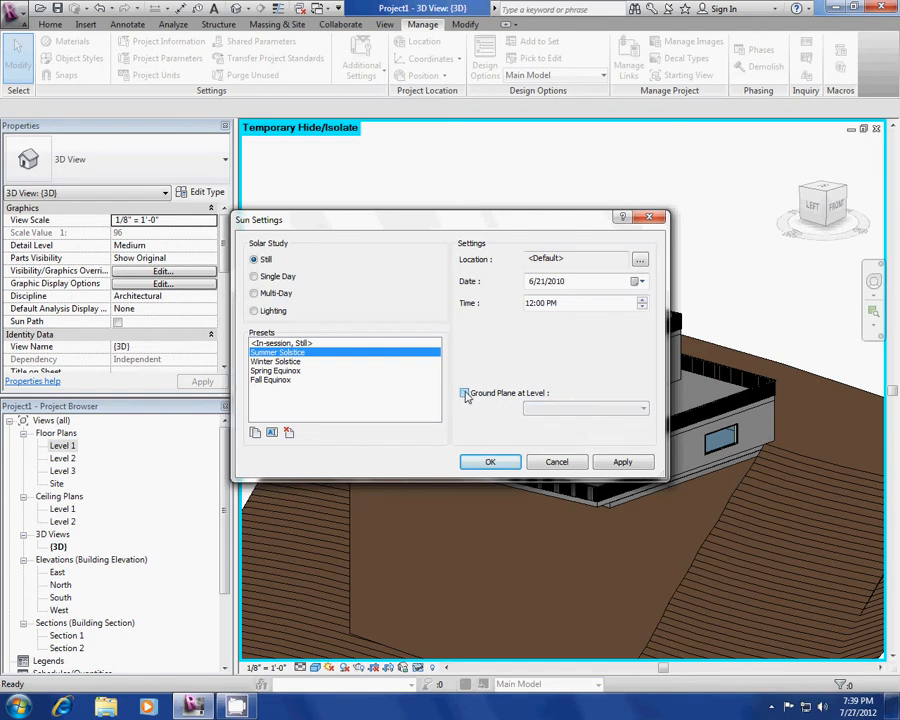
pyautogui.click(465, 393)
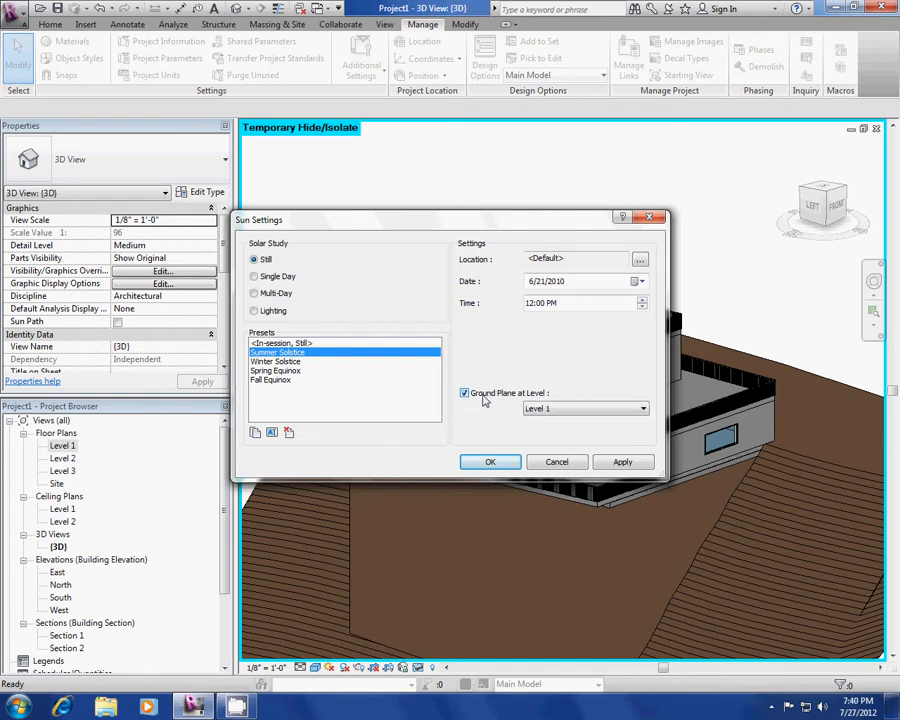
pyautogui.click(560, 408)
pyautogui.click(540, 414)
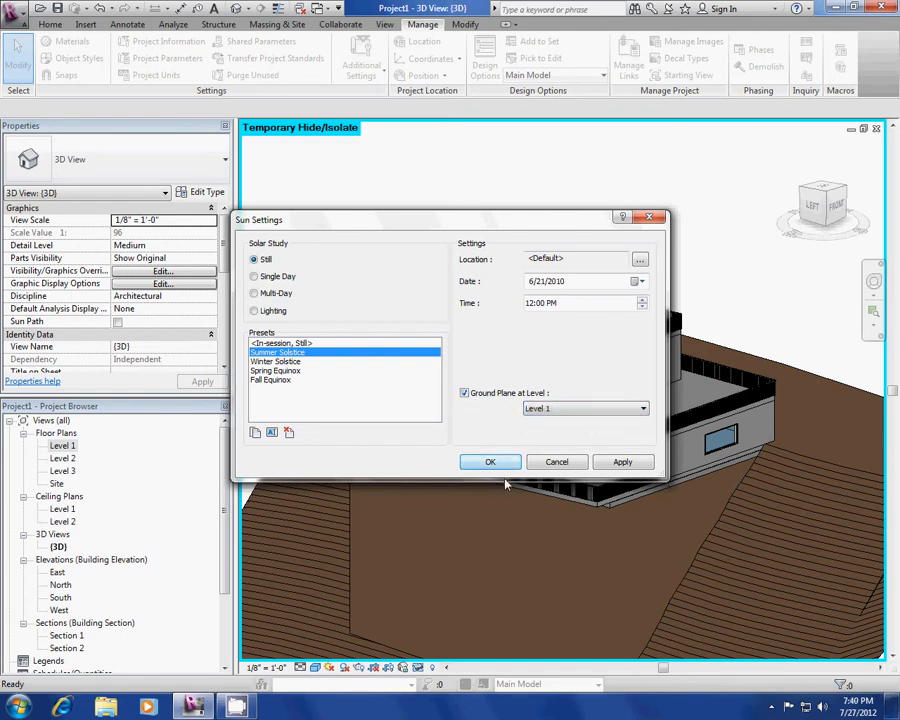
pyautogui.click(621, 466)
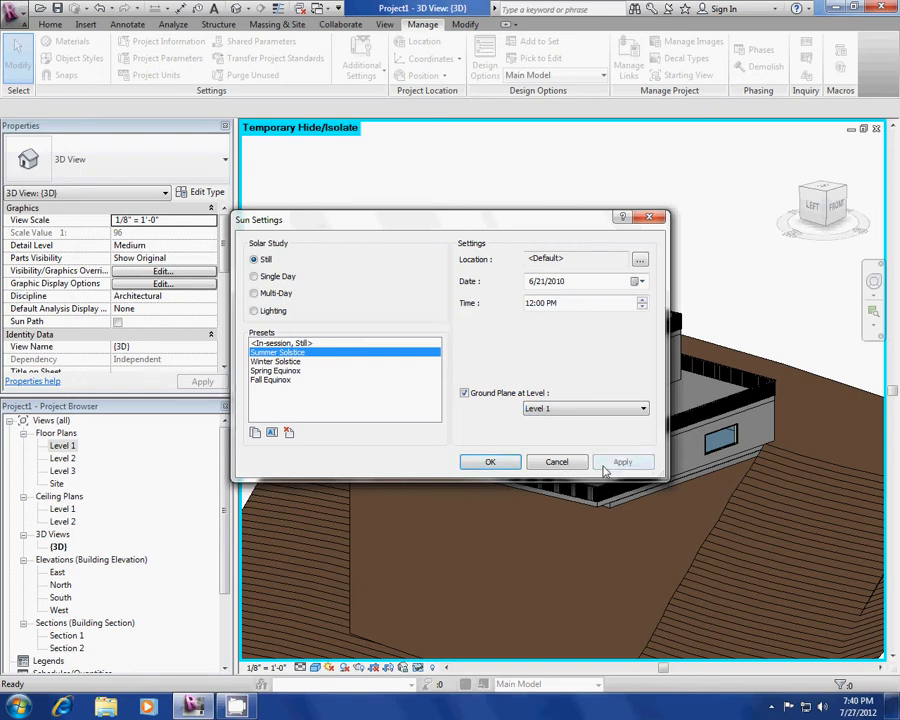
pyautogui.click(490, 462)
# Turn on the sun path in the 3D view and show the whole path around the house.
pyautogui.scroll(-3, 496, 466)
pyautogui.scroll(4, 507, 460)
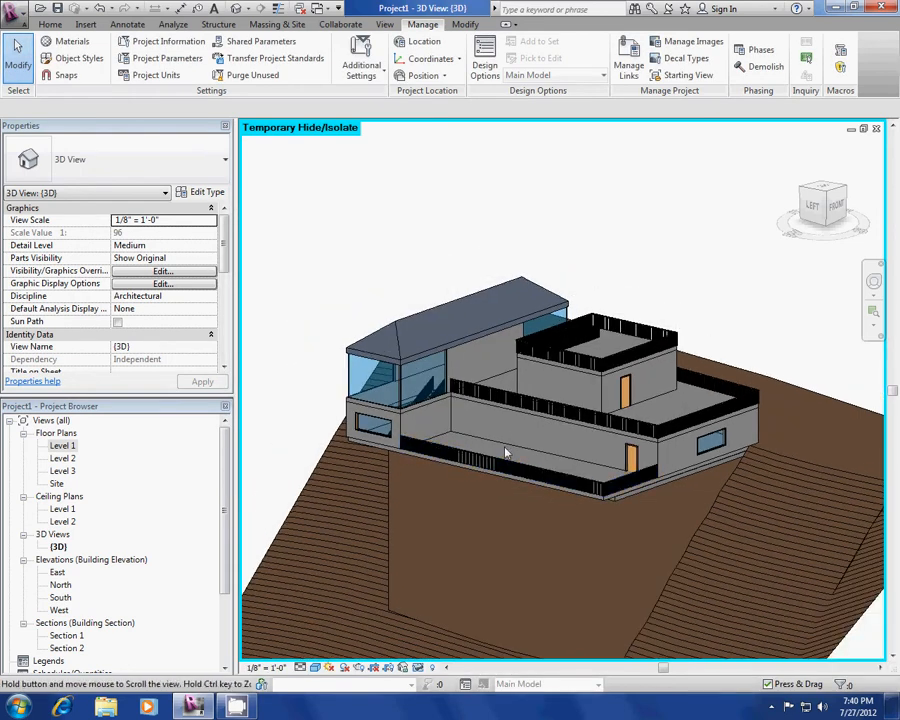
pyautogui.moveTo(505, 452); pyautogui.dragTo(493, 474, button='middle')
pyautogui.click(328, 669)
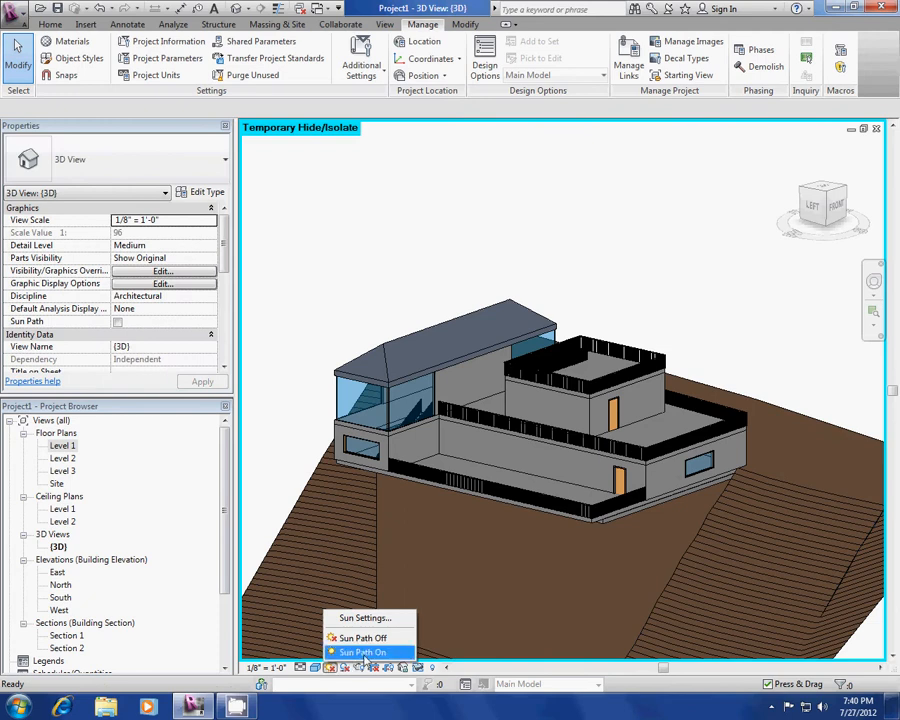
pyautogui.click(362, 652)
pyautogui.keyDown('shift'); pyautogui.moveTo(506, 547); pyautogui.dragTo(406, 452, button='middle'); pyautogui.keyUp('shift')
pyautogui.scroll(-2, 446, 444)
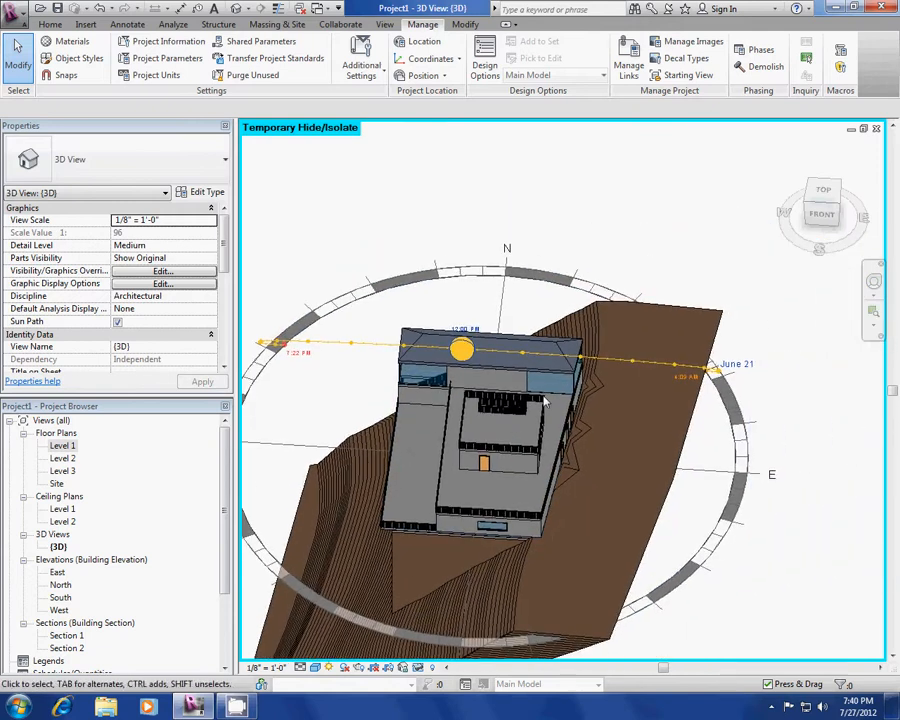
# View the model from the top and select the sun path on its eastern side.
pyautogui.click(824, 192)
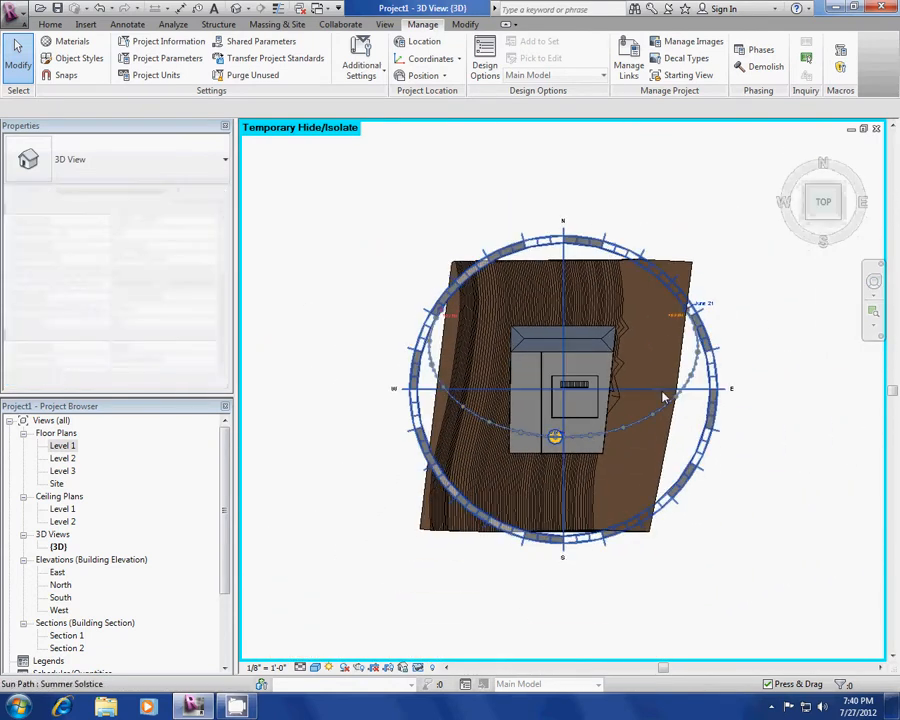
pyautogui.scroll(3, 708, 362)
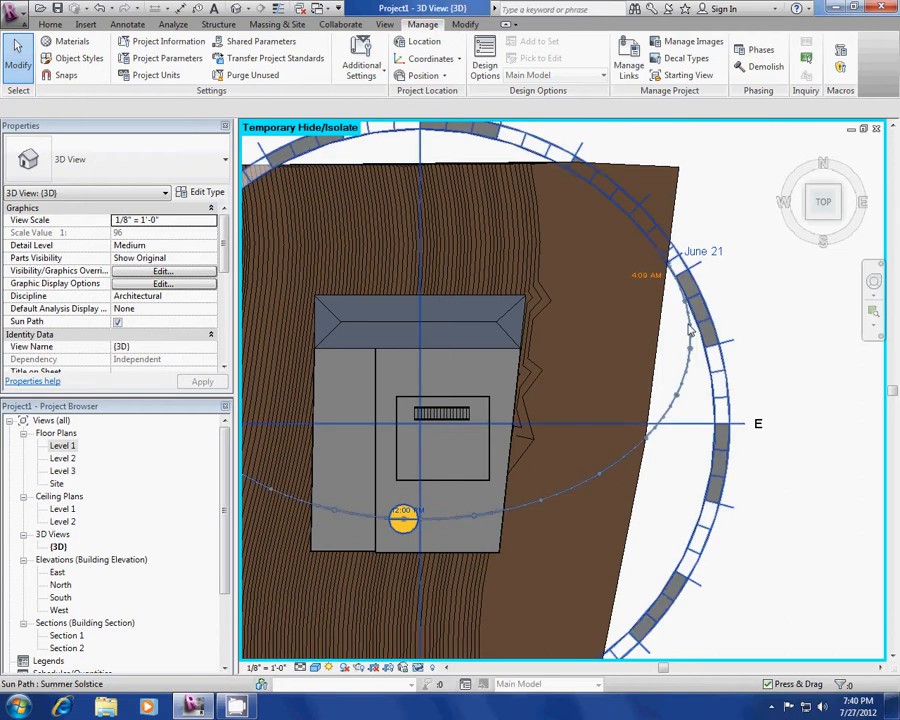
pyautogui.click(690, 338)
pyautogui.click(691, 350)
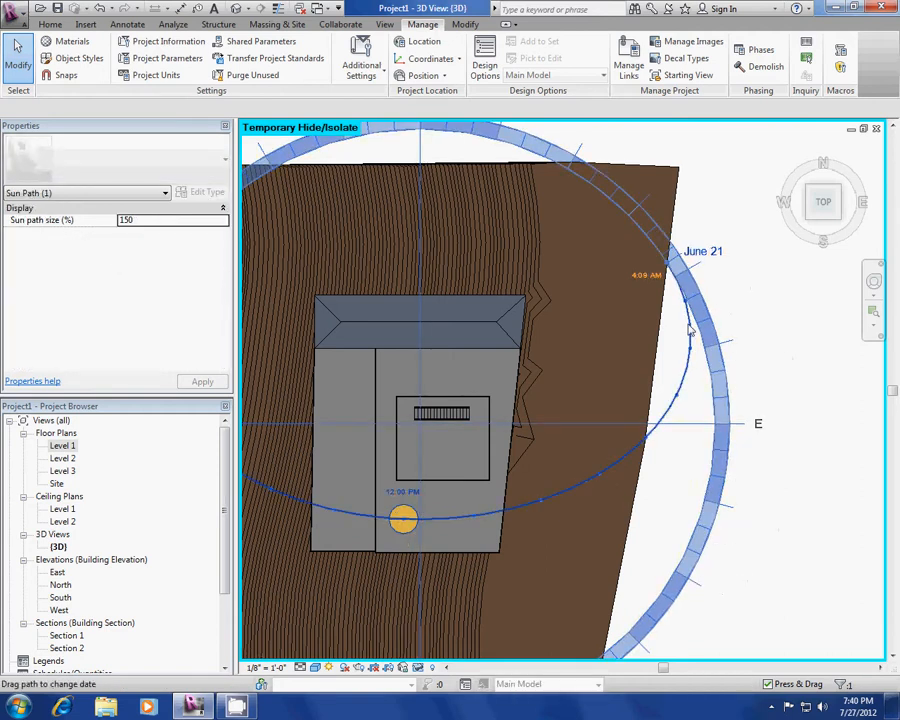
# Change the sun path's date to 6/11/2010 and return it to June 21.
pyautogui.click(700, 254)
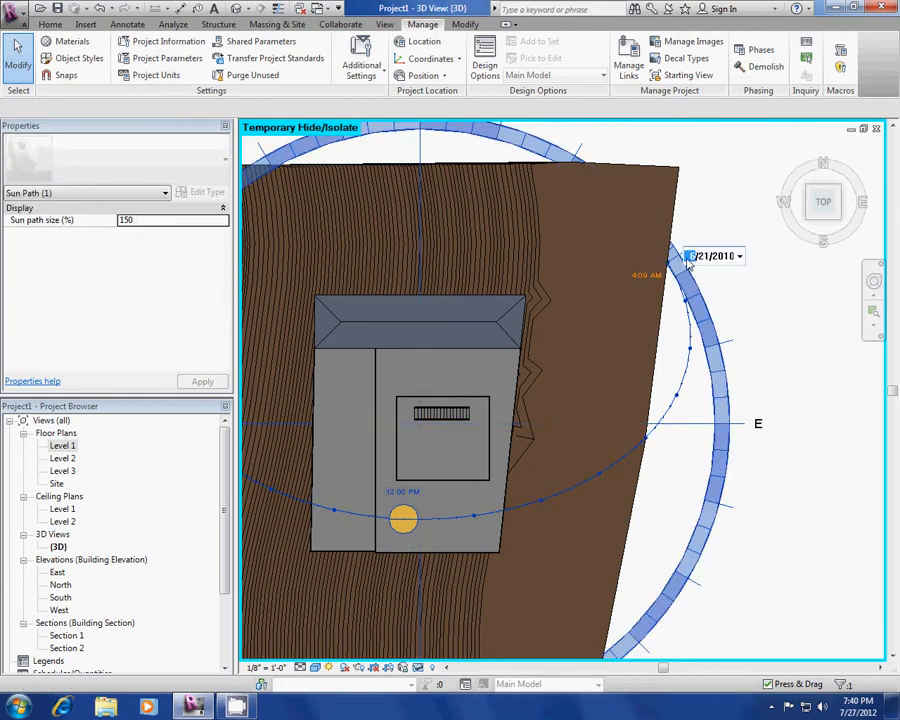
pyautogui.click(740, 257)
pyautogui.click(779, 337)
pyautogui.click(700, 254)
pyautogui.click(740, 257)
pyautogui.click(804, 315)
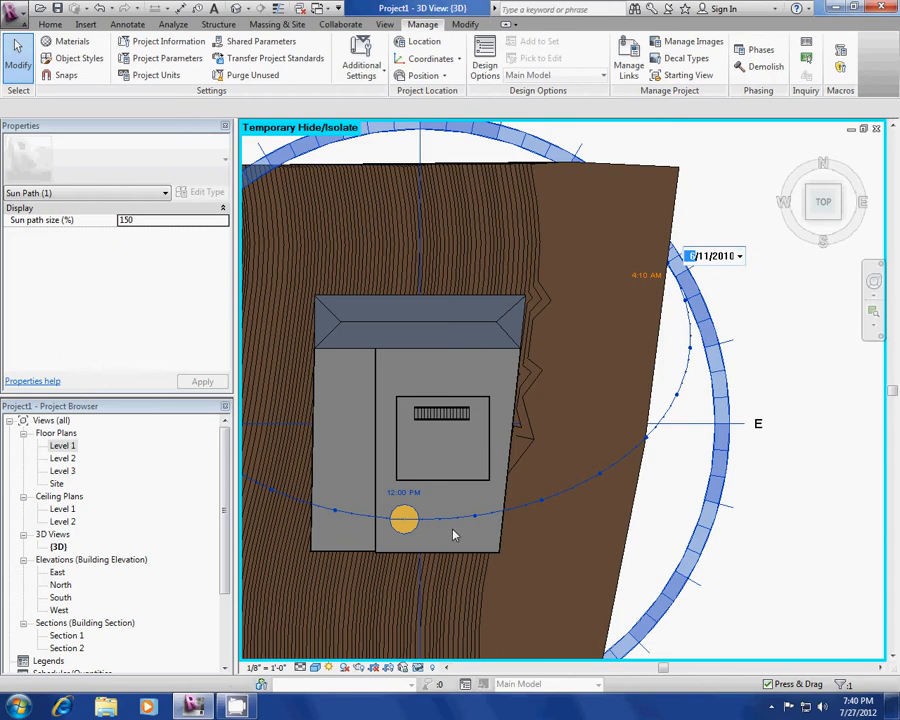
# Move the sun to mid-morning along the June 21 path and turn on shadows in the 3D view.
pyautogui.moveTo(410, 520)
pyautogui.mouseDown()
pyautogui.moveTo(413, 512)
pyautogui.moveTo(404, 514)
pyautogui.moveTo(494, 512)
pyautogui.mouseUp()
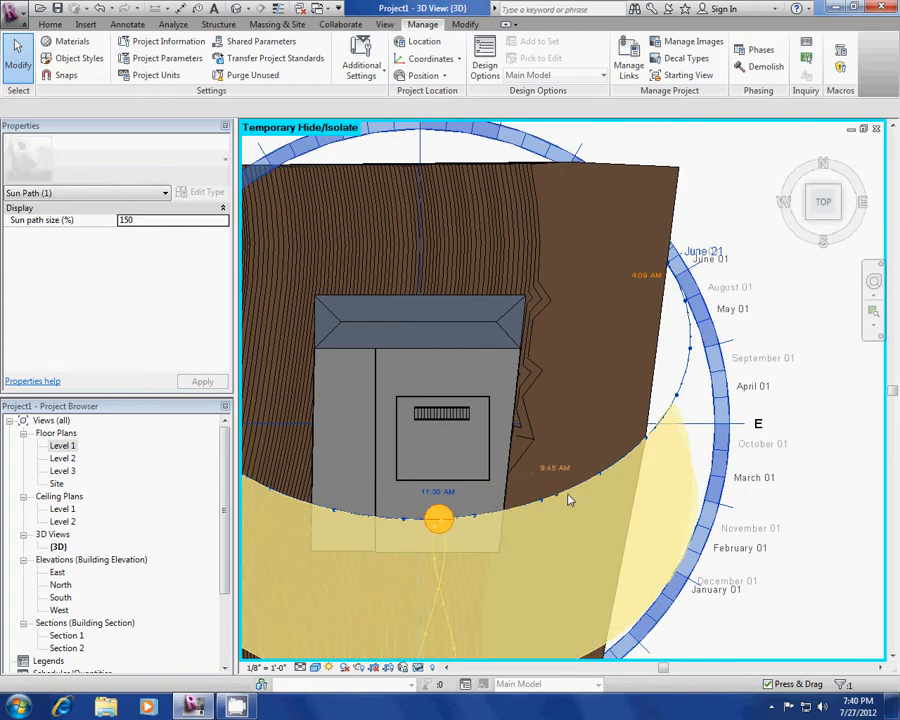
pyautogui.moveTo(568, 500); pyautogui.dragTo(571, 489)
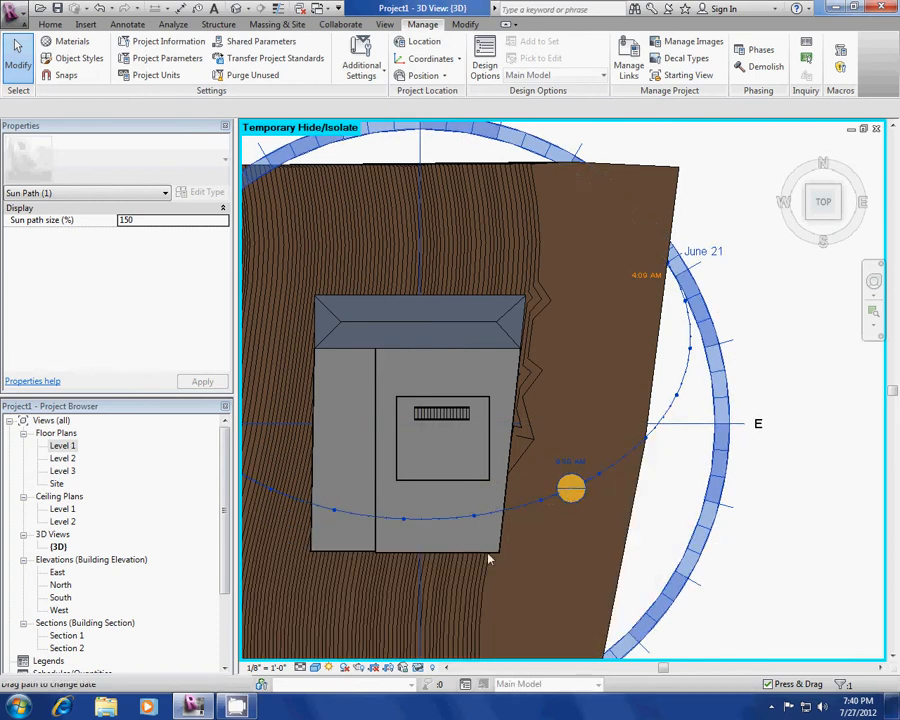
pyautogui.click(346, 668)
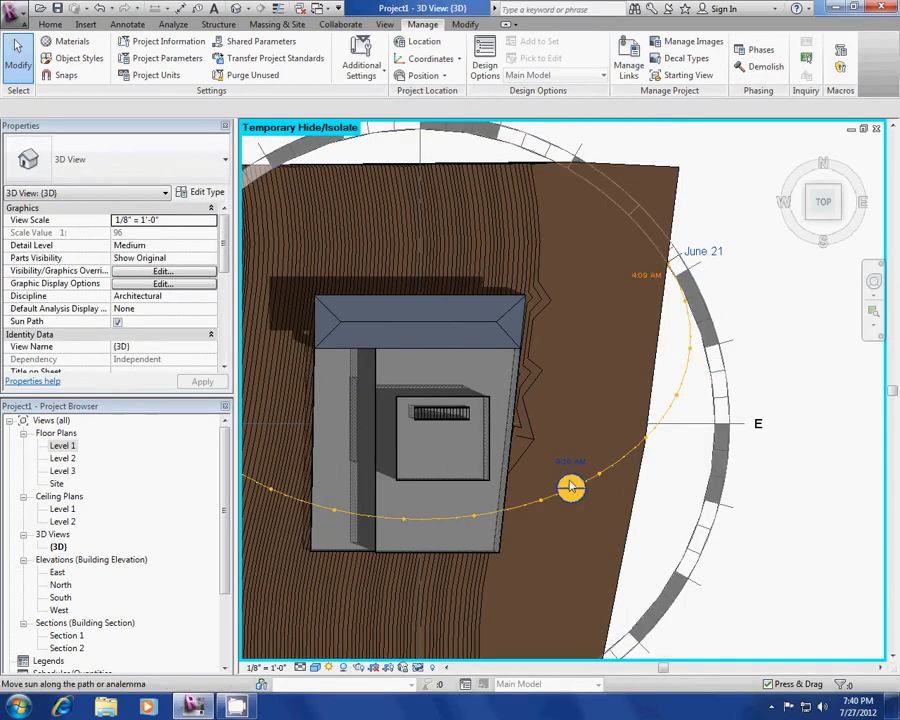
# Move the sun from early morning through 12:45 PM to mid-afternoon west of the house, on the June 20 path.
pyautogui.moveTo(571, 489)
pyautogui.mouseDown()
pyautogui.moveTo(646, 445)
pyautogui.moveTo(655, 428)
pyautogui.mouseUp()
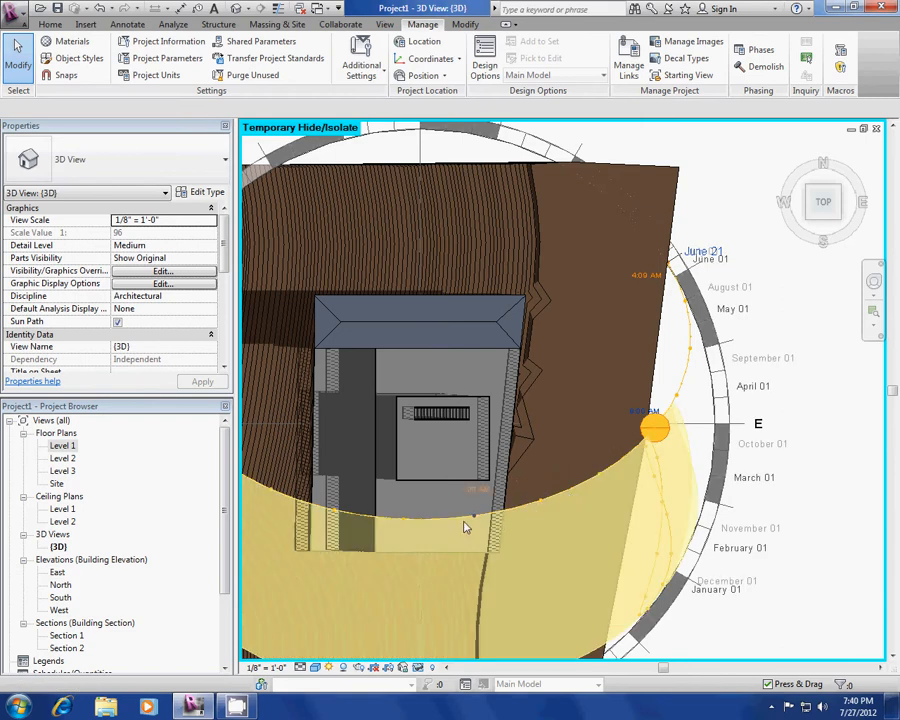
pyautogui.click(352, 516)
pyautogui.moveTo(422, 512); pyautogui.dragTo(654, 507, button='middle')
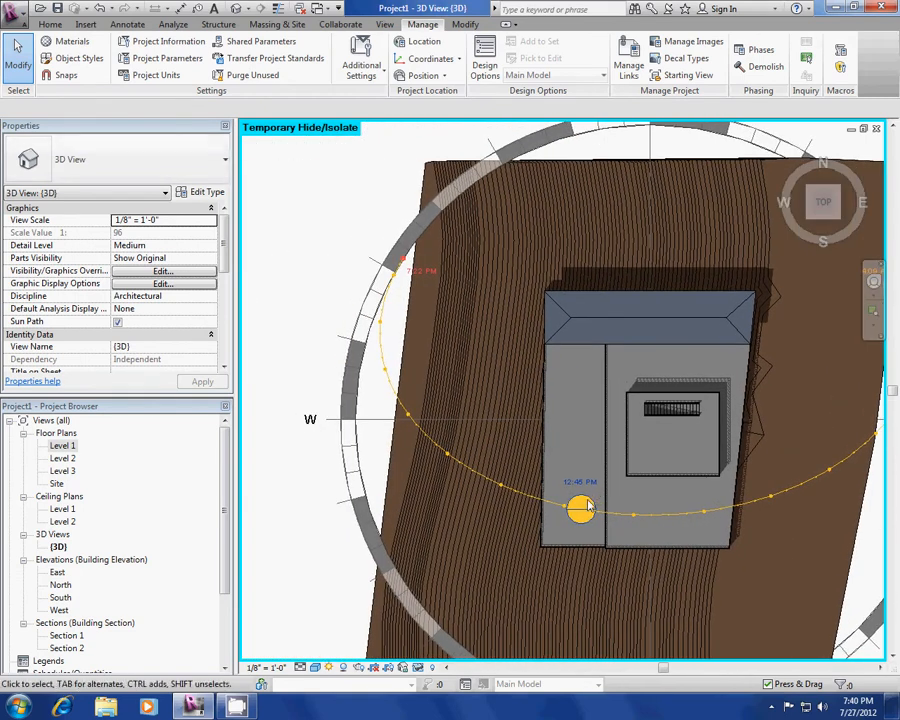
pyautogui.moveTo(588, 507); pyautogui.dragTo(500, 412)
pyautogui.moveTo(519, 447); pyautogui.dragTo(416, 454, button='middle')
pyautogui.moveTo(441, 396); pyautogui.dragTo(396, 351, button='middle')
pyautogui.moveTo(374, 457); pyautogui.dragTo(430, 439, button='middle')
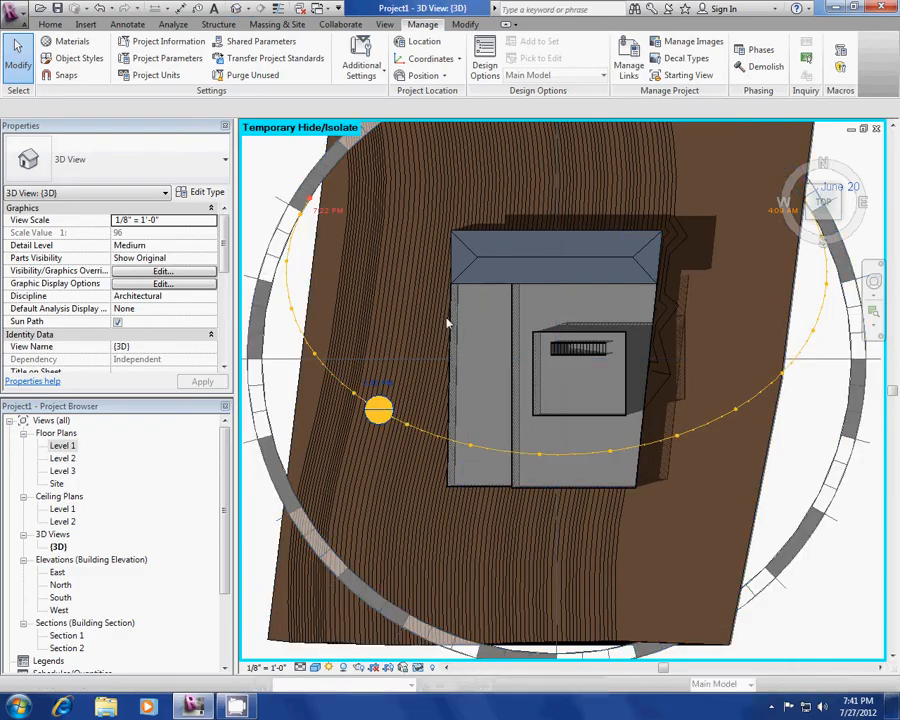
# Orbit to an aerial view of the house's left side and move the sun back to 11:00 AM.
pyautogui.keyDown('shift'); pyautogui.moveTo(449, 343); pyautogui.dragTo(448, 448, button='middle'); pyautogui.keyUp('shift')
pyautogui.scroll(3, 459, 381)
pyautogui.scroll(-1, 414, 442)
pyautogui.scroll(-1, 437, 398)
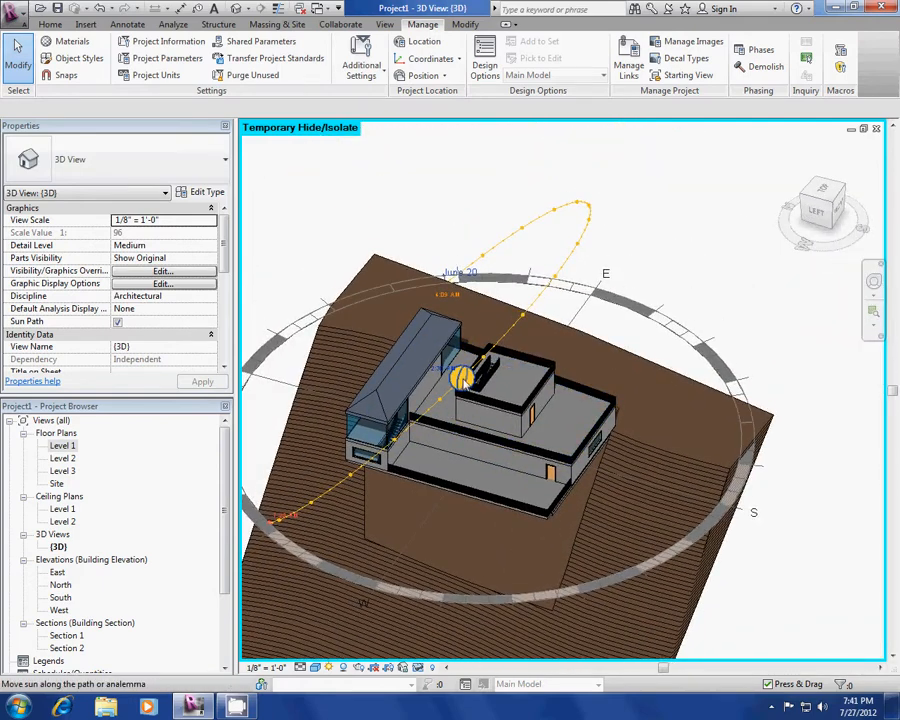
pyautogui.moveTo(460, 377); pyautogui.dragTo(577, 243)
pyautogui.moveTo(505, 293); pyautogui.dragTo(498, 315, button='middle')
pyautogui.scroll(2, 571, 265)
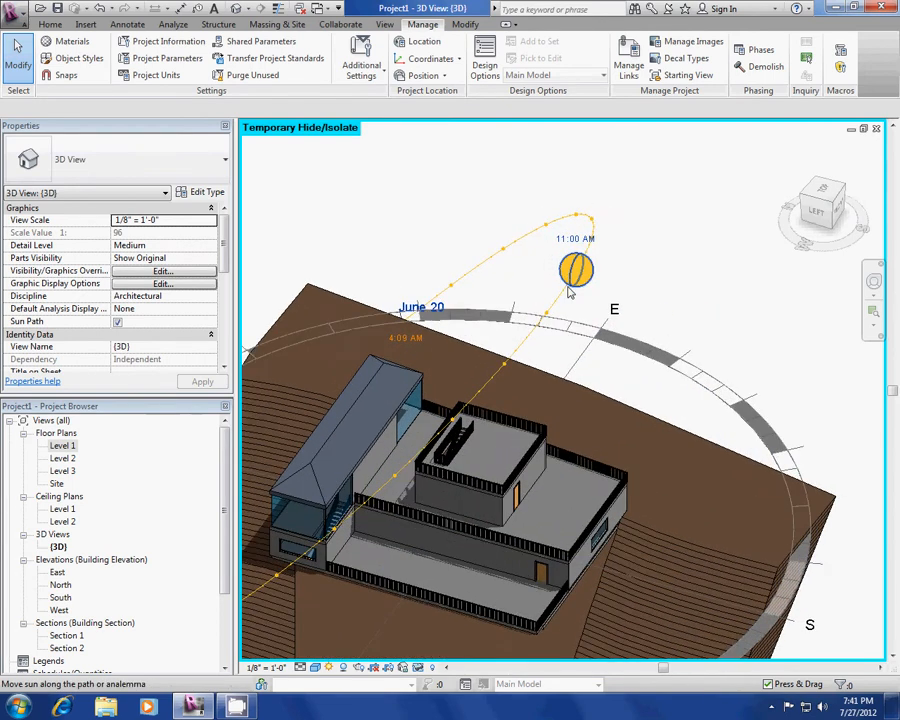
# Try ghost surfaces in the graphic display options, turn them back off, and apply ambient shadows to the view.
pyautogui.scroll(-1, 474, 497)
pyautogui.moveTo(474, 497); pyautogui.dragTo(567, 405, button='middle')
pyautogui.scroll(2, 518, 447)
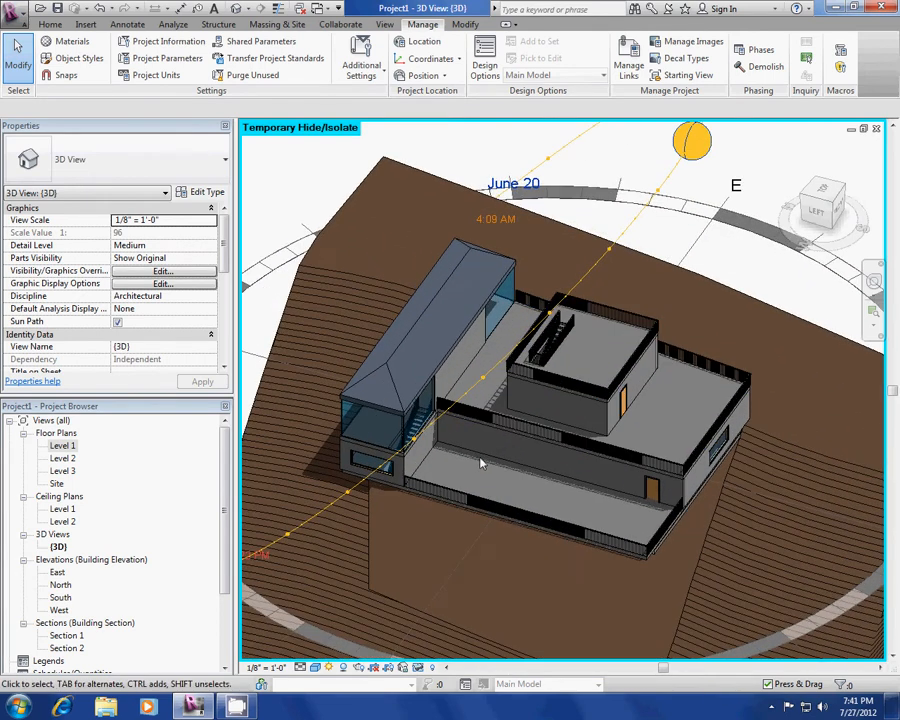
pyautogui.moveTo(480, 472); pyautogui.dragTo(476, 415, button='middle')
pyautogui.scroll(1, 535, 406)
pyautogui.scroll(1, 536, 408)
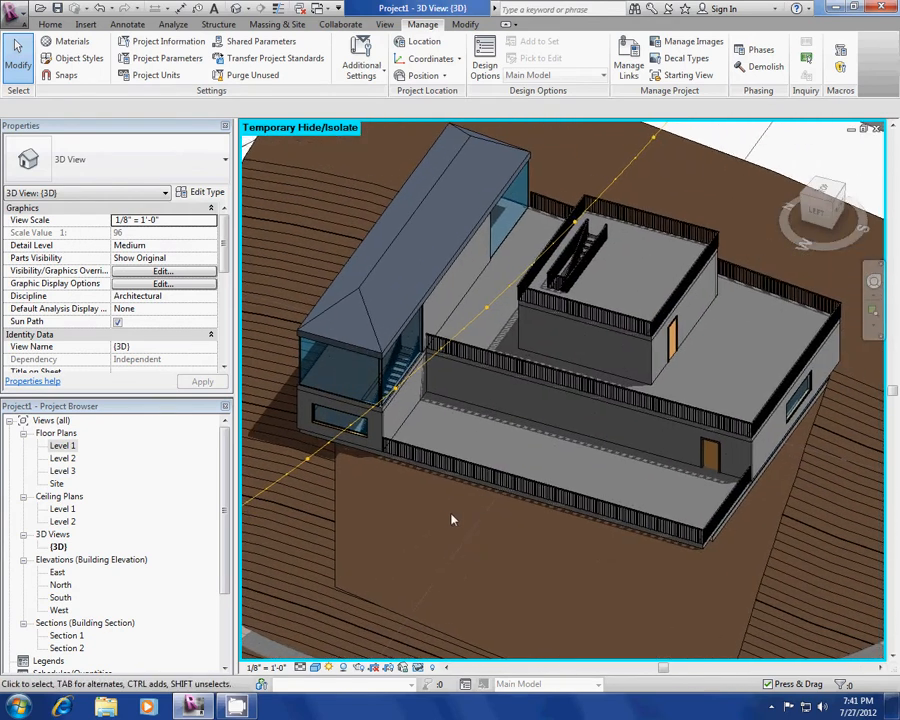
pyautogui.click(314, 668)
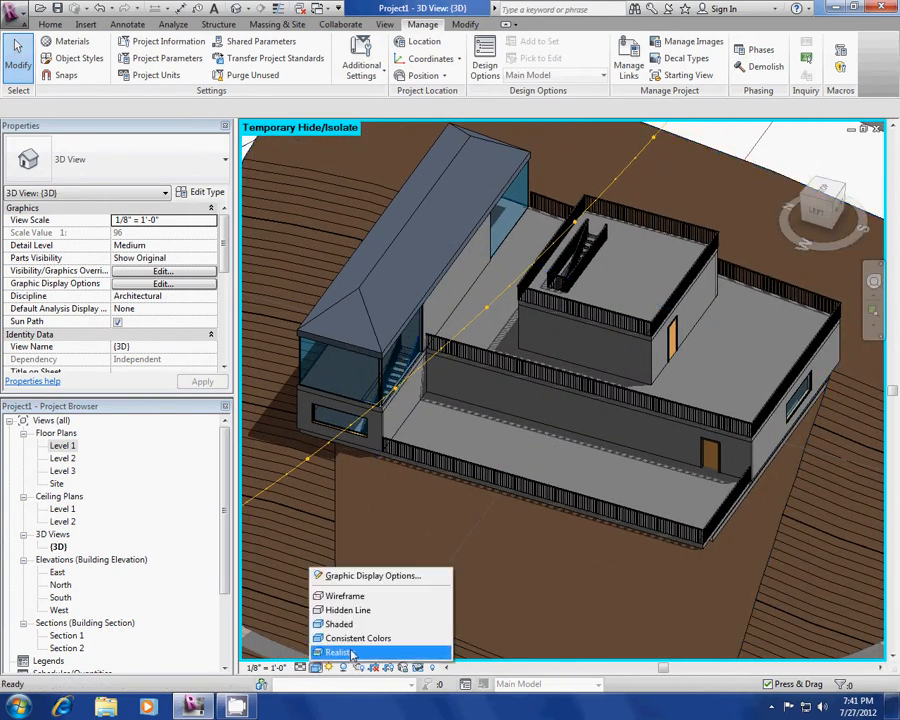
pyautogui.click(367, 578)
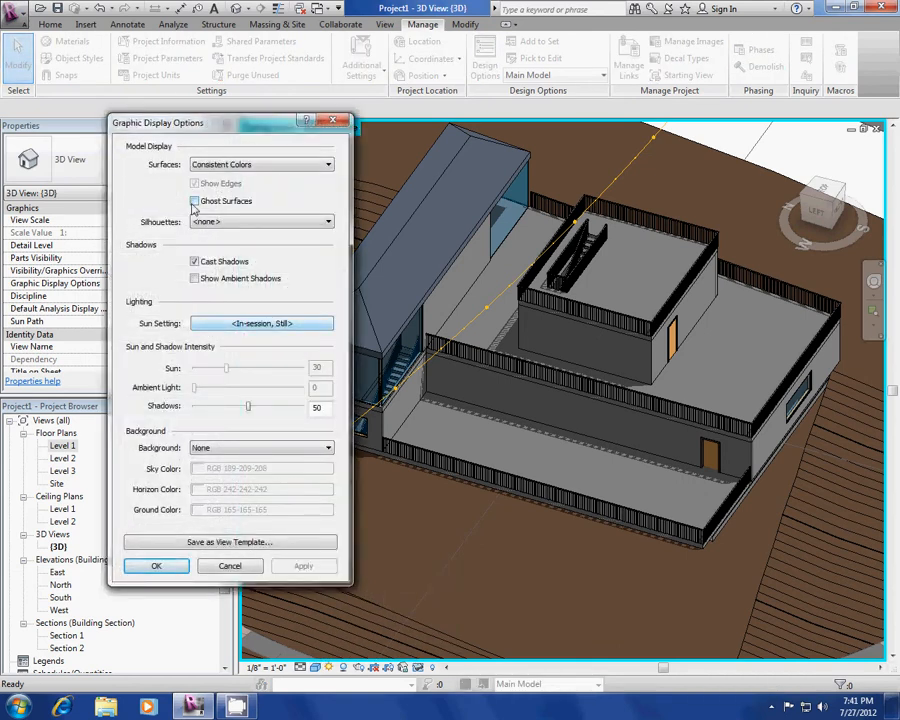
pyautogui.click(194, 203)
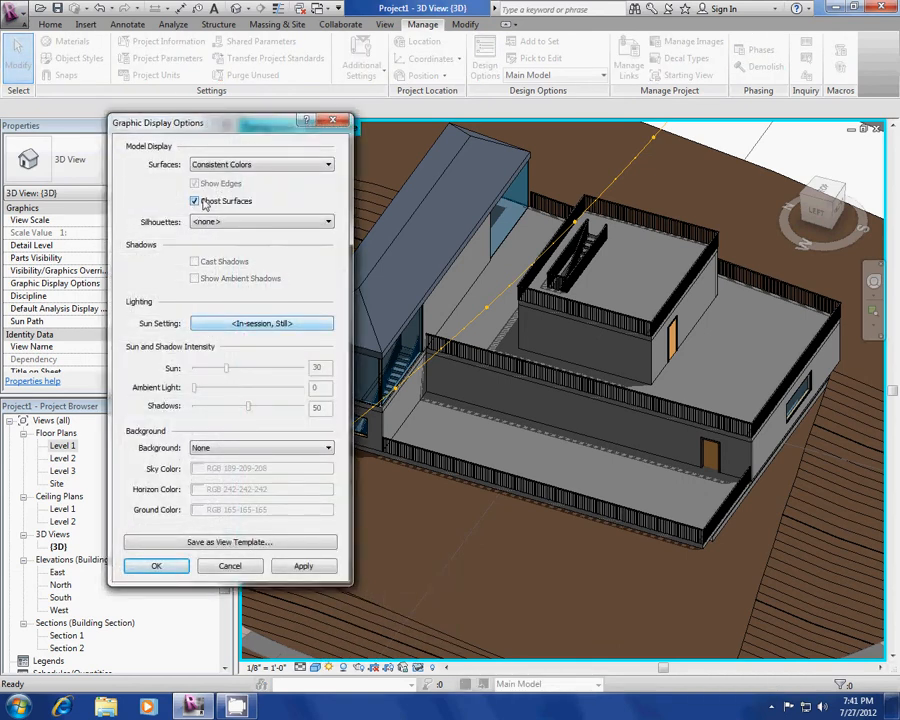
pyautogui.click(195, 202)
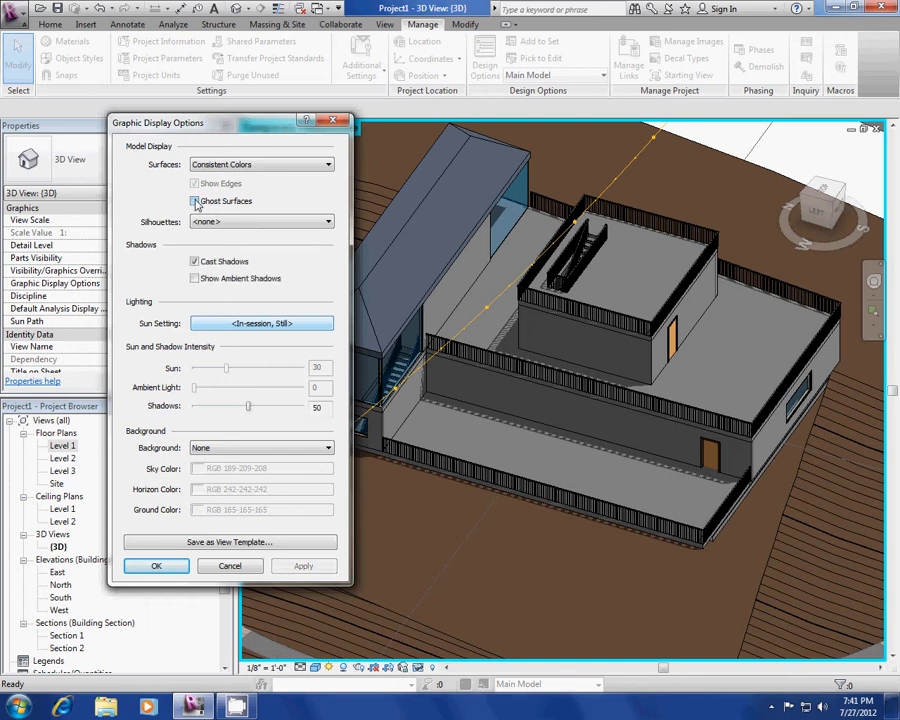
pyautogui.click(195, 280)
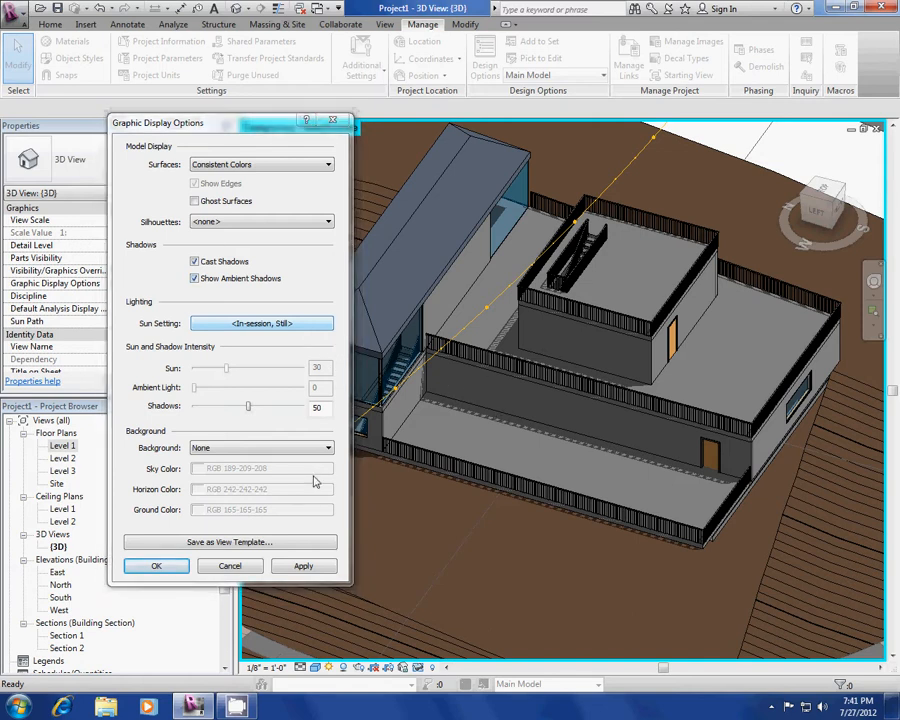
pyautogui.click(305, 567)
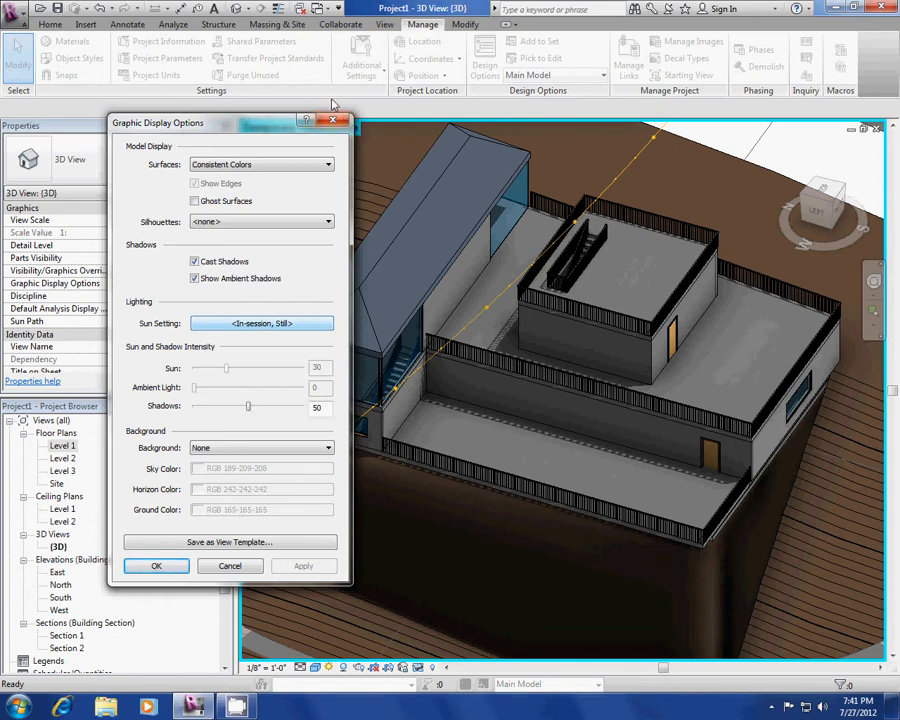
# Set the view's surfaces to Hidden Line, apply it, and close the graphic display options.
pyautogui.click(295, 165)
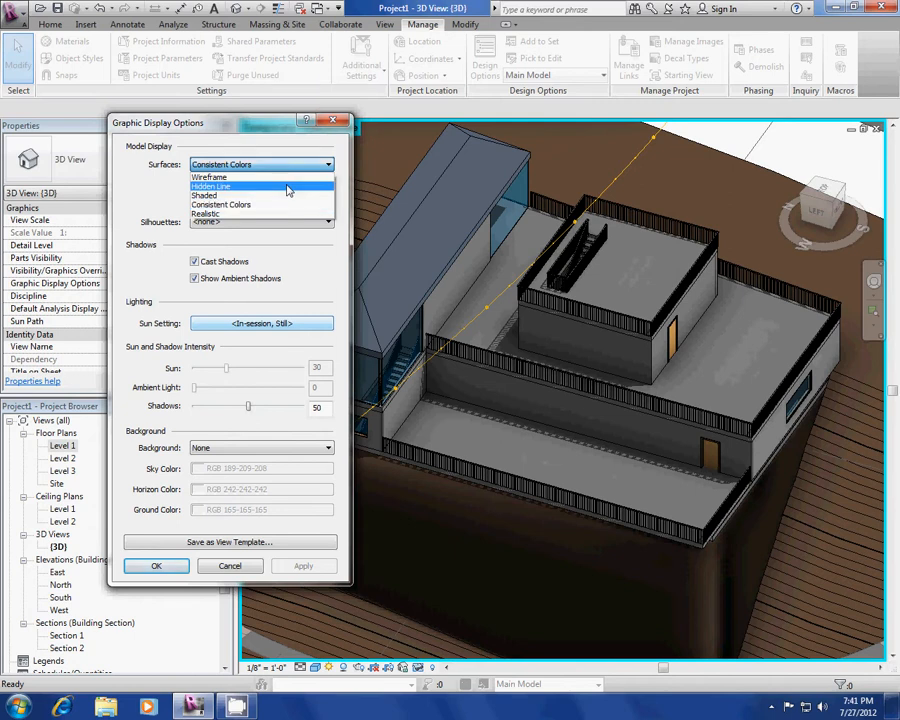
pyautogui.click(287, 187)
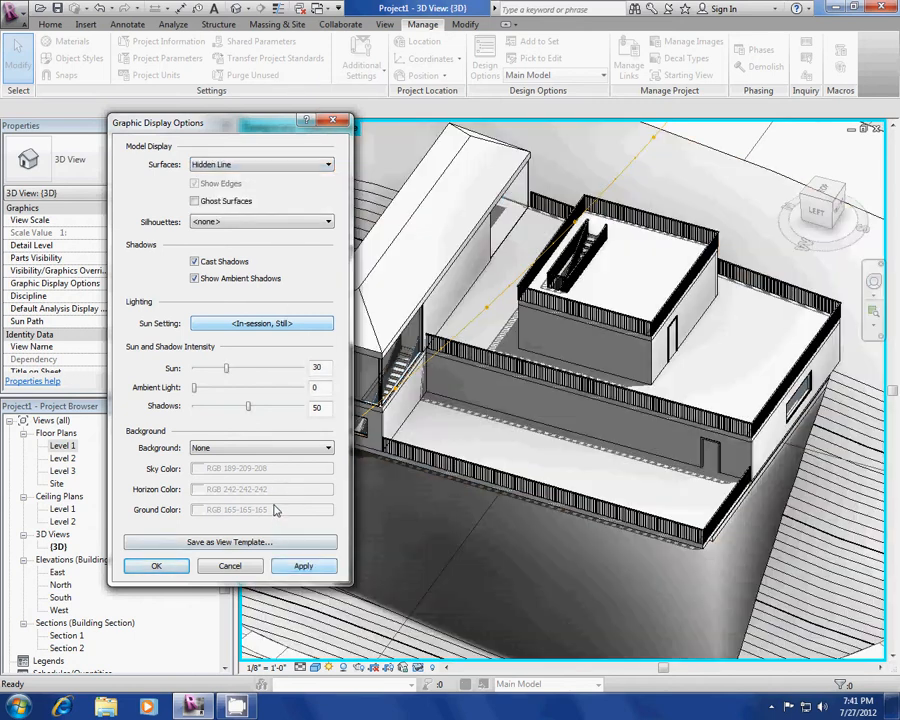
pyautogui.click(333, 120)
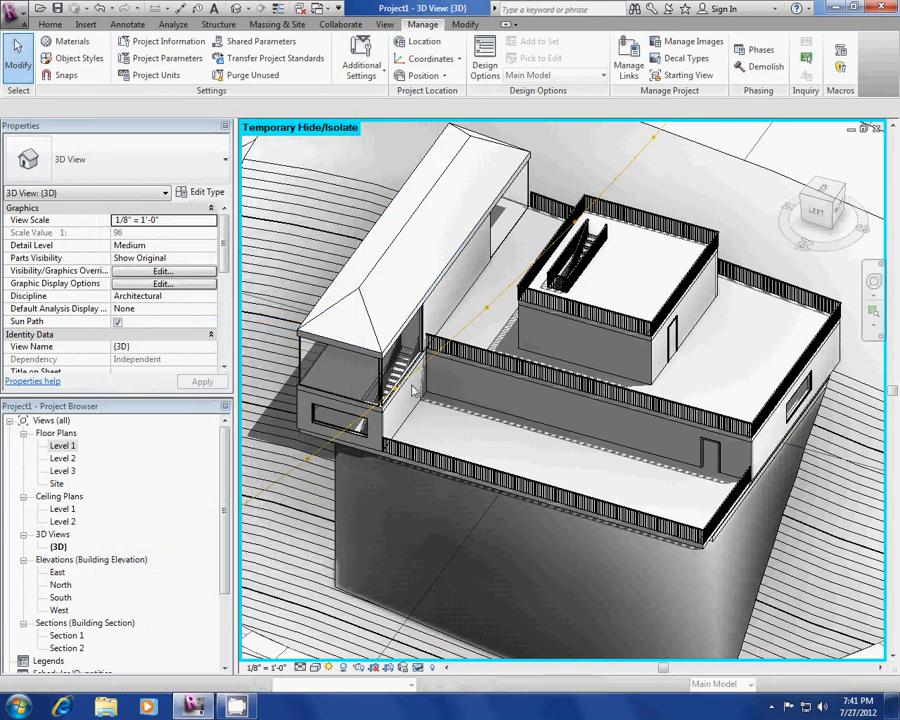
# Orbit to a low view of the roofed wing's corner and turn off the sun path.
pyautogui.moveTo(547, 395); pyautogui.dragTo(524, 389, button='middle')
pyautogui.scroll(3, 433, 342)
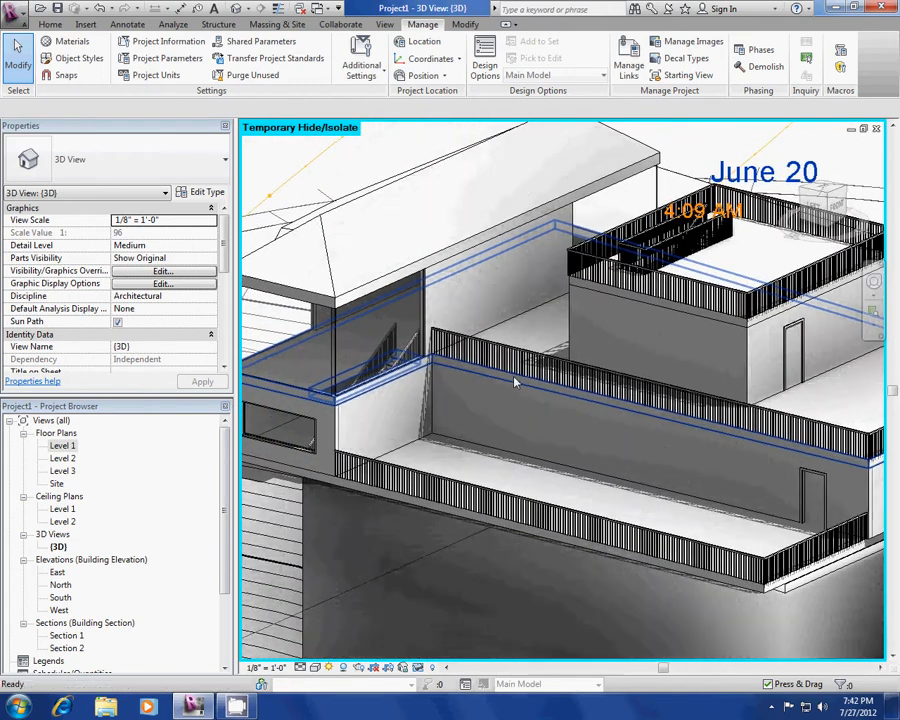
pyautogui.scroll(-2, 516, 380)
pyautogui.keyDown('shift'); pyautogui.moveTo(480, 420); pyautogui.dragTo(504, 431, button='middle'); pyautogui.keyUp('shift')
pyautogui.keyDown('shift'); pyautogui.moveTo(427, 383); pyautogui.dragTo(570, 394, button='middle'); pyautogui.keyUp('shift')
pyautogui.keyDown('shift'); pyautogui.moveTo(554, 446); pyautogui.dragTo(554, 404, button='middle'); pyautogui.keyUp('shift')
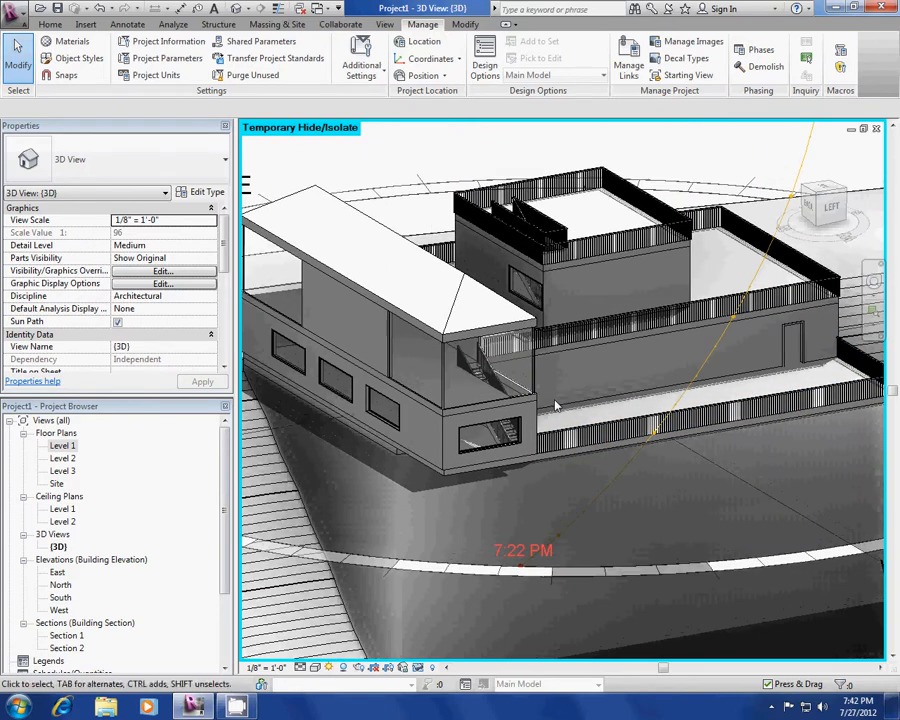
pyautogui.click(330, 667)
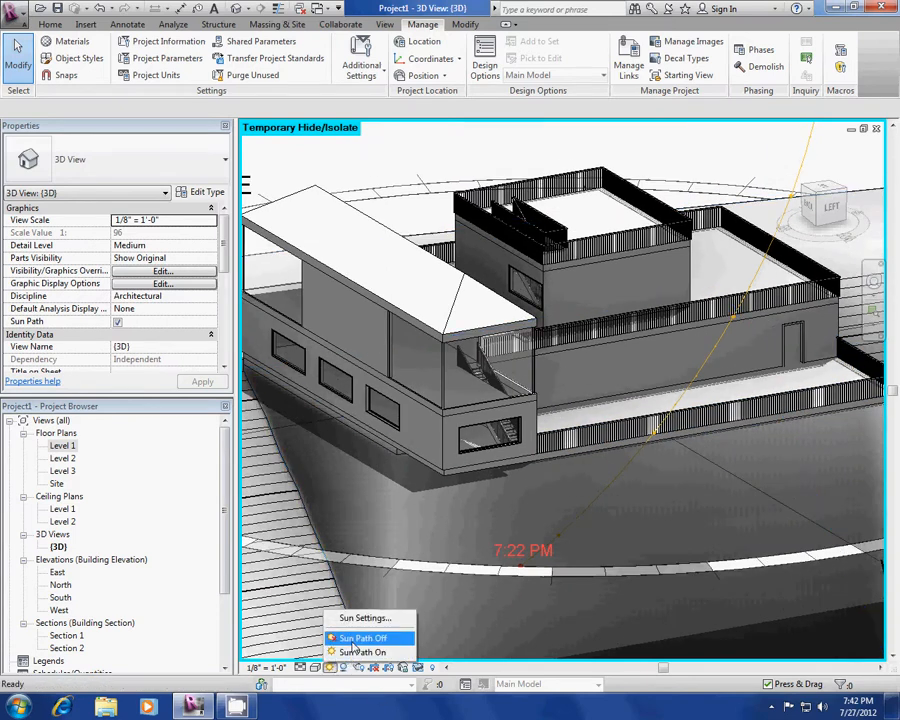
pyautogui.click(360, 638)
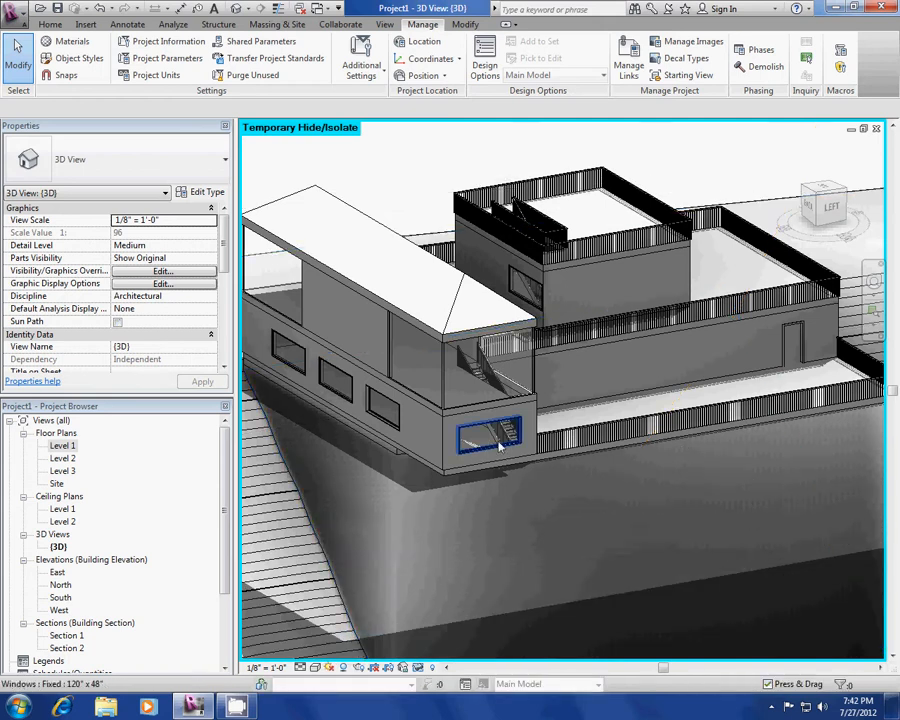
# Apply ghost surfaces to the Hidden Line view and uncover the model from behind the graphic display options.
pyautogui.click(315, 667)
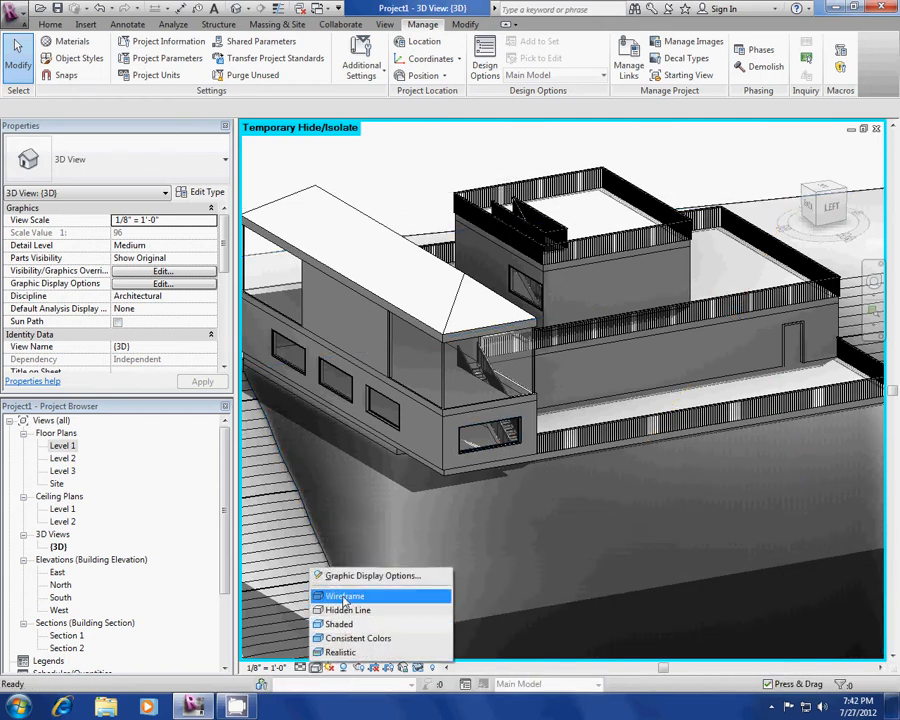
pyautogui.click(366, 576)
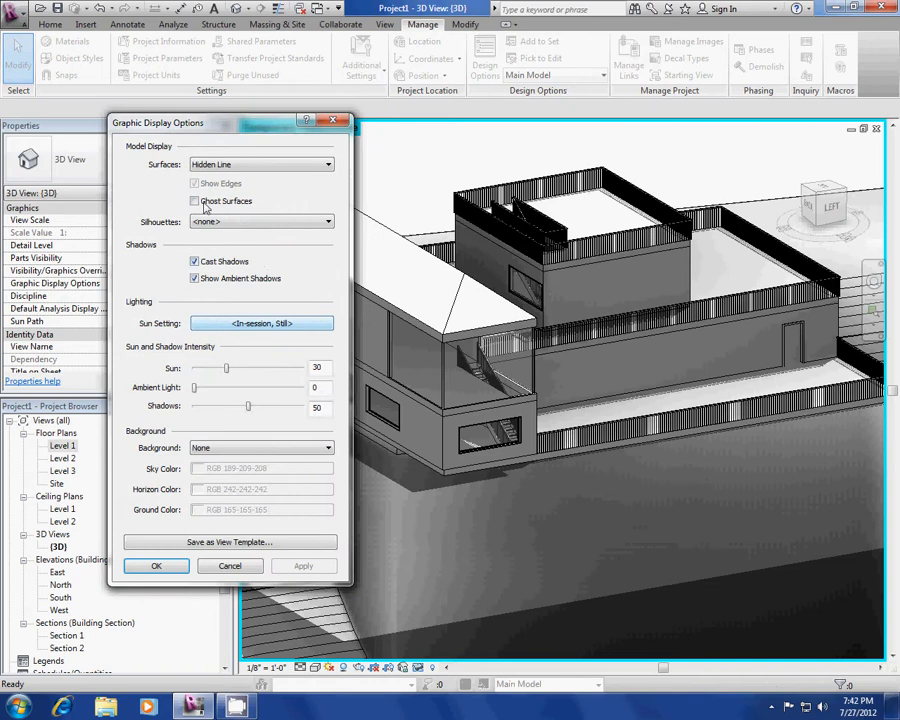
pyautogui.click(196, 202)
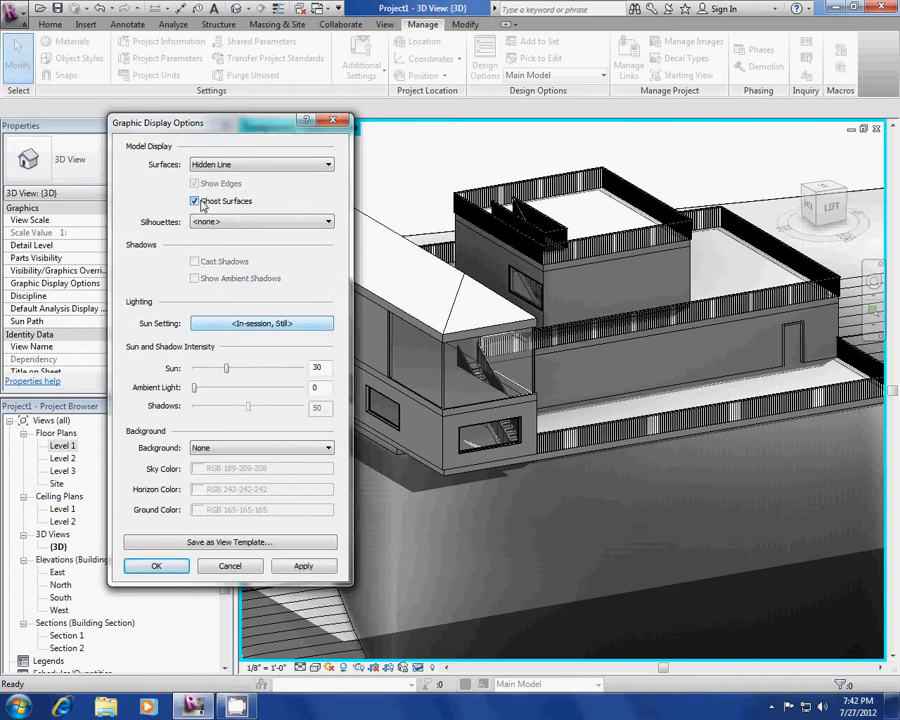
pyautogui.click(311, 568)
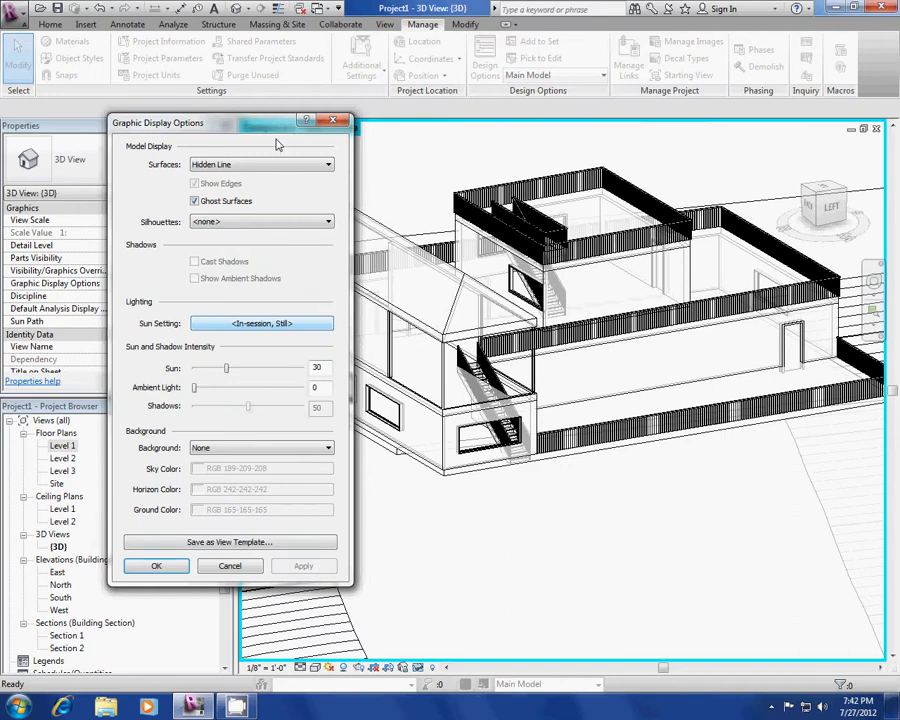
pyautogui.moveTo(272, 125); pyautogui.dragTo(127, 117)
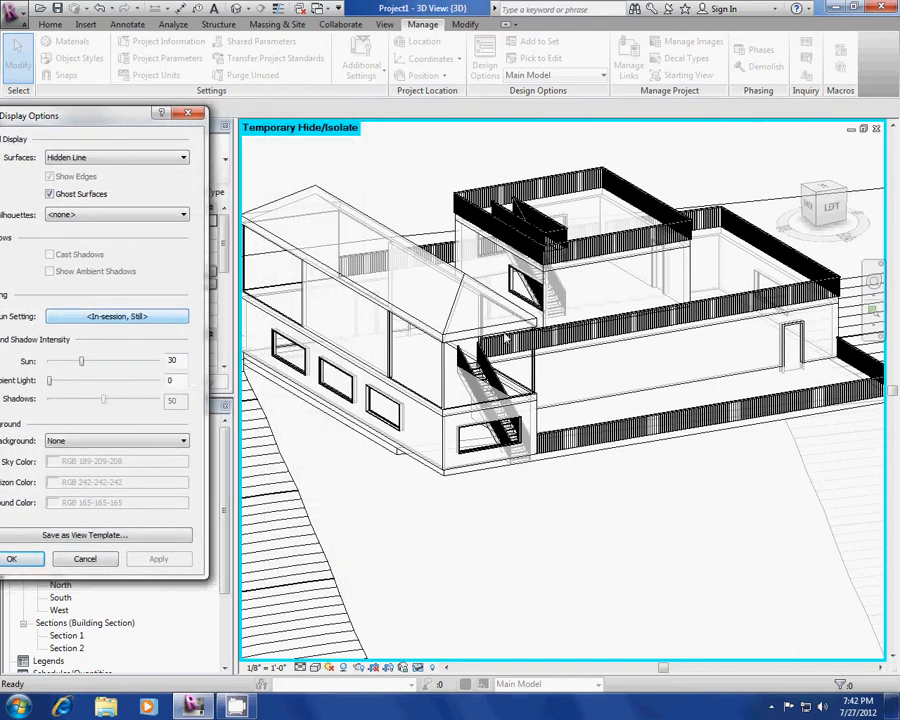
# Change the ghosted view's surfaces to Shaded and apply the change.
pyautogui.click(183, 157)
pyautogui.click(100, 188)
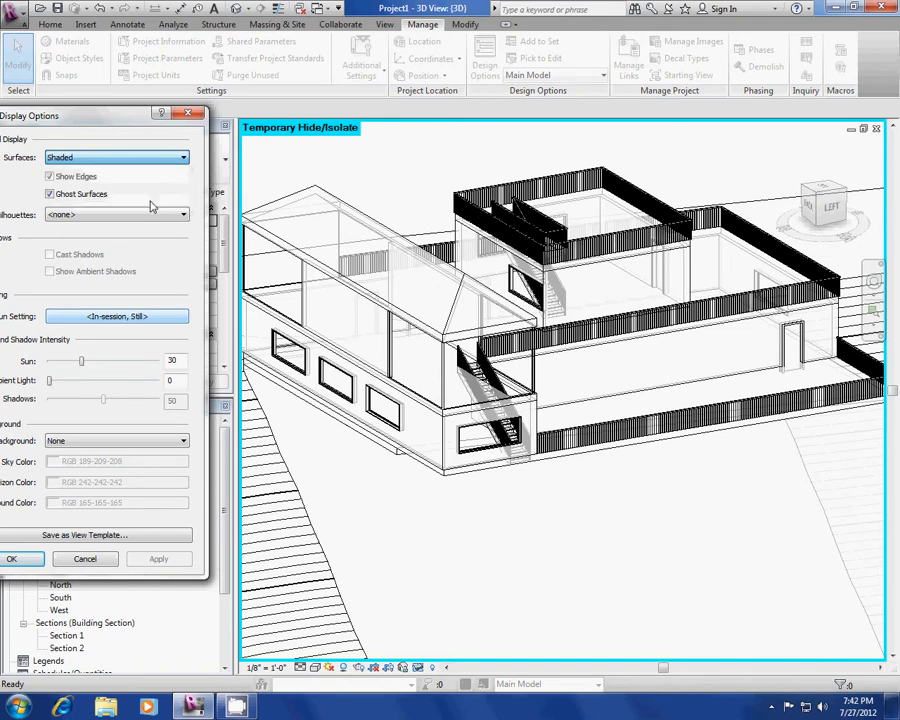
pyautogui.click(174, 562)
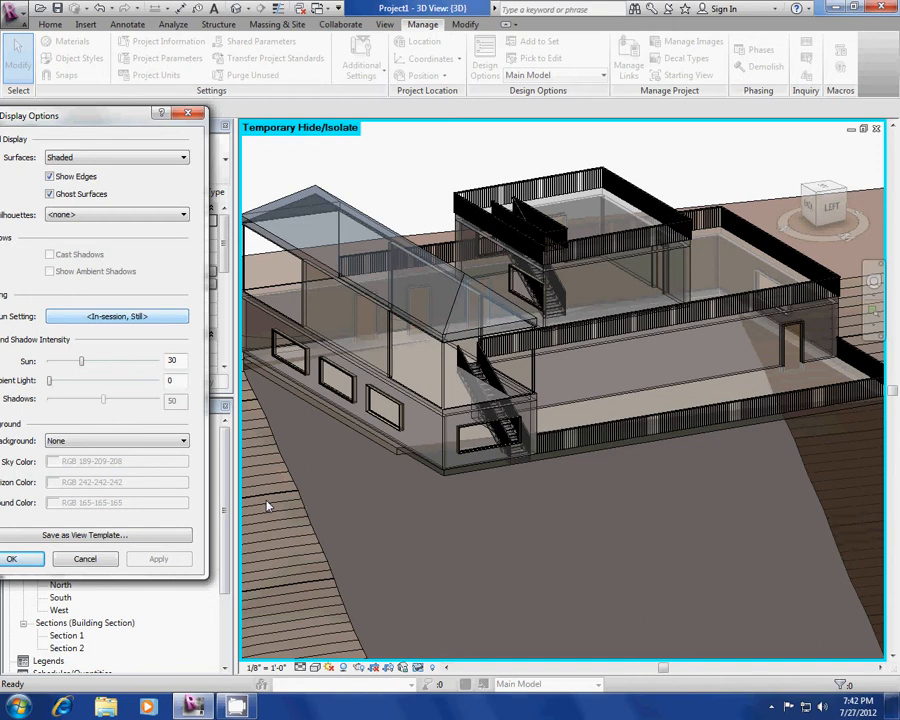
pyautogui.moveTo(95, 115); pyautogui.dragTo(162, 119)
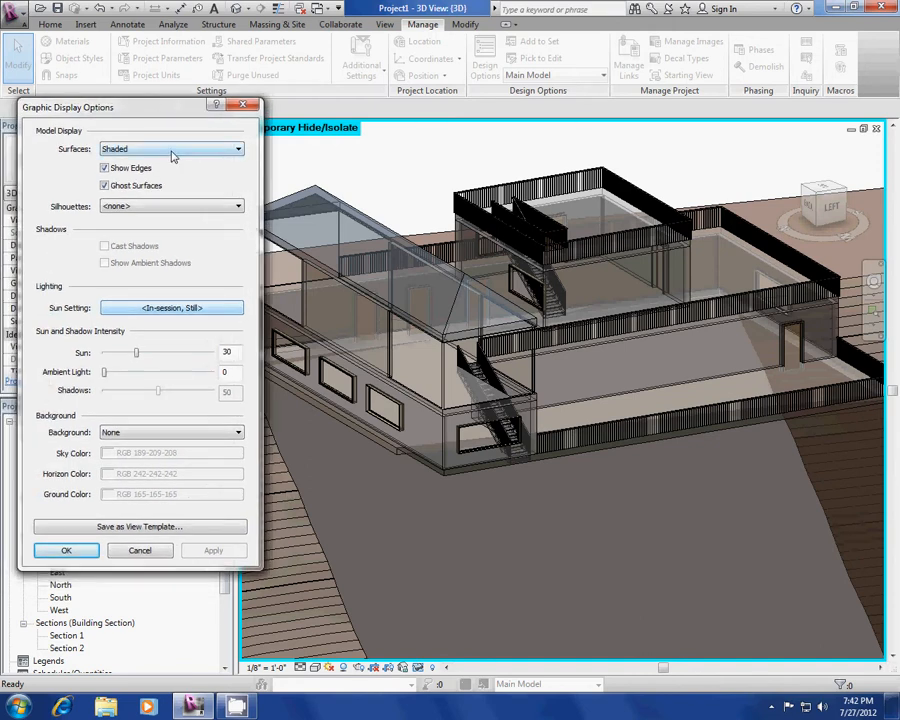
# Return the surfaces to Hidden Line and turn off ghost surfaces in the graphic display options.
pyautogui.click(172, 154)
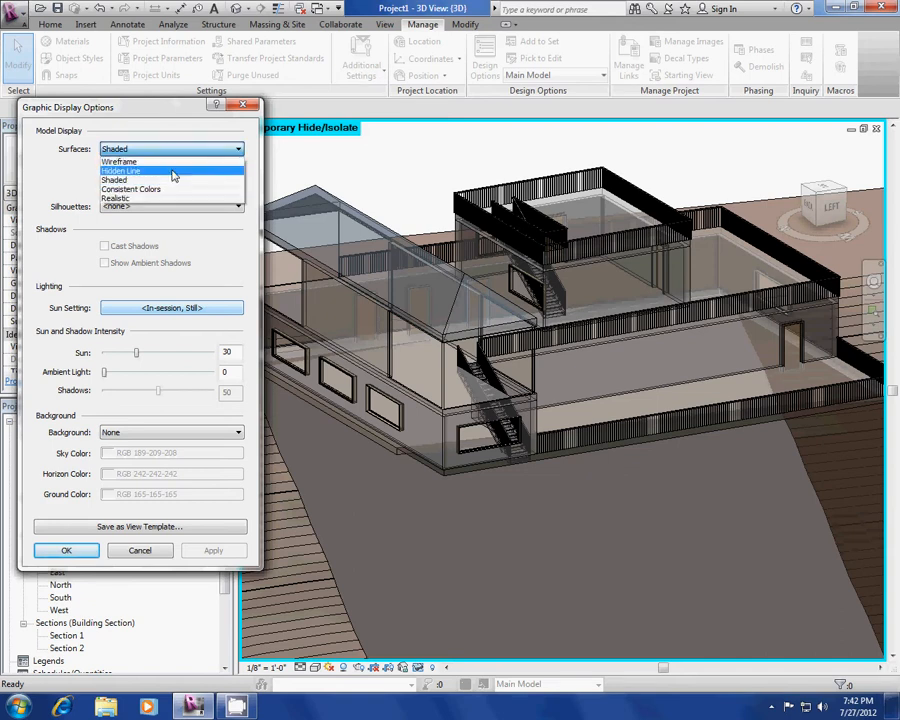
pyautogui.click(174, 172)
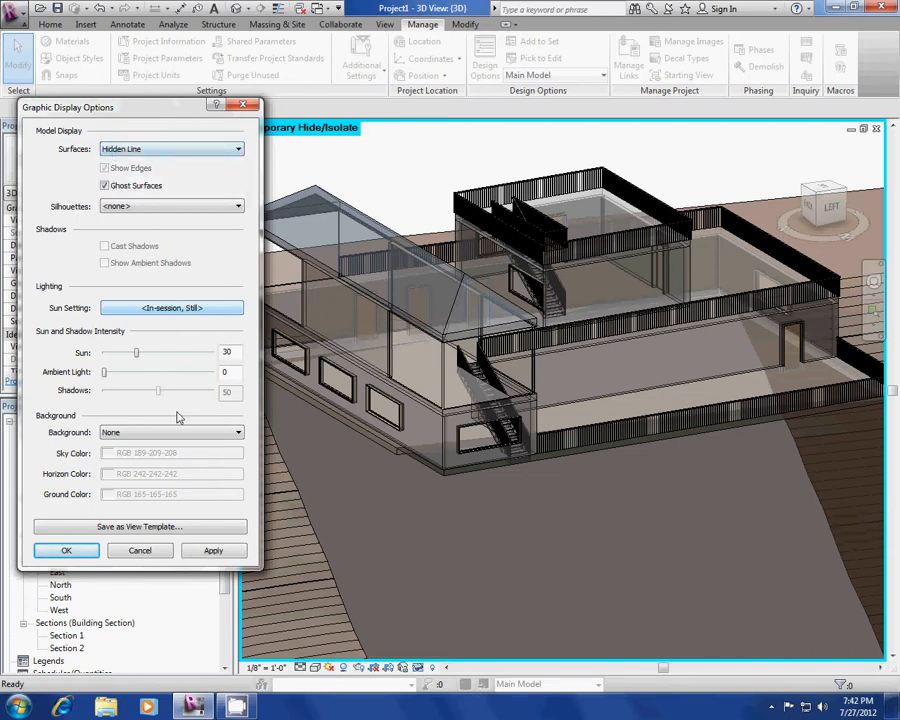
pyautogui.click(213, 551)
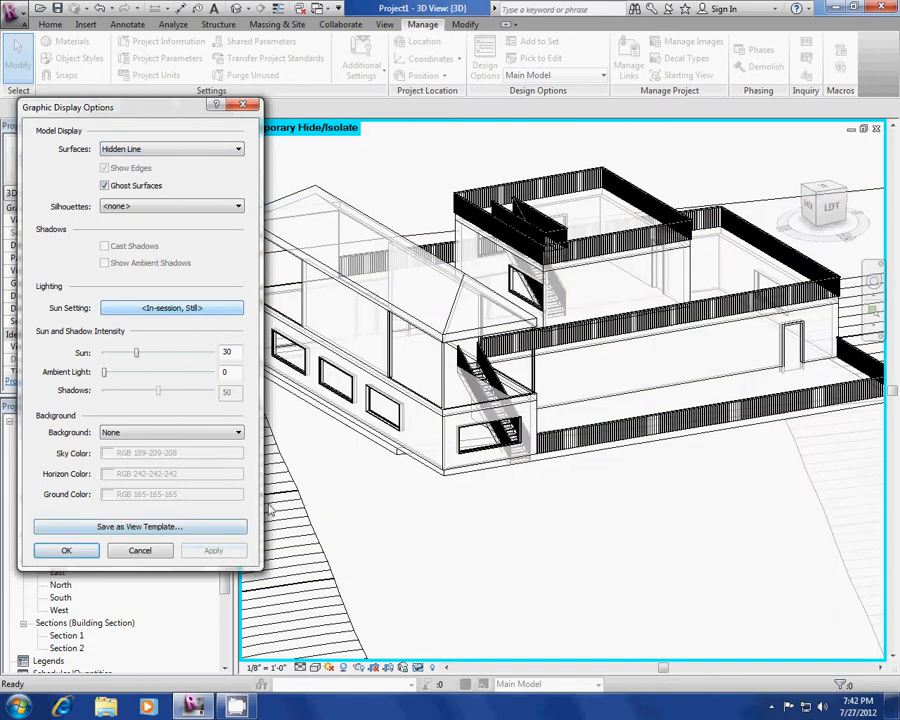
pyautogui.click(104, 186)
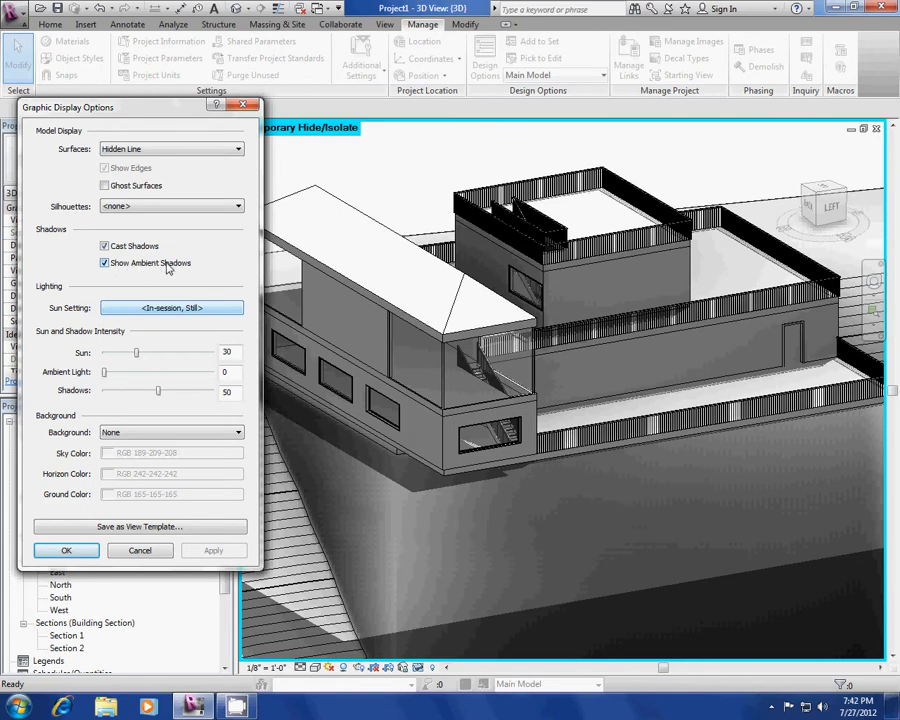
# Turn off ambient shadows in the graphic display options and accept the change.
pyautogui.click(104, 263)
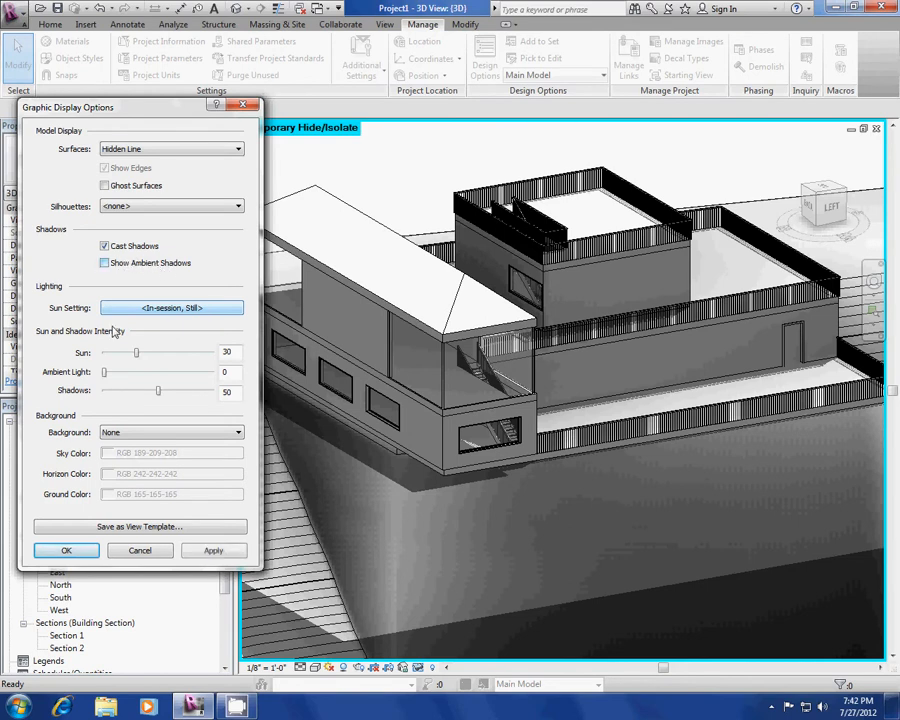
pyautogui.click(213, 551)
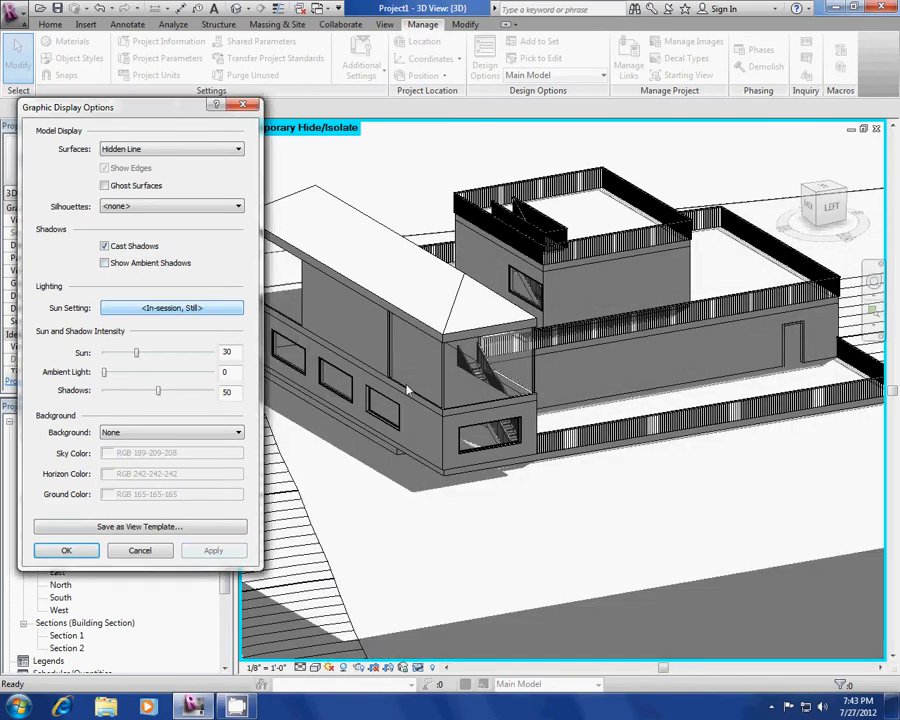
pyautogui.click(88, 557)
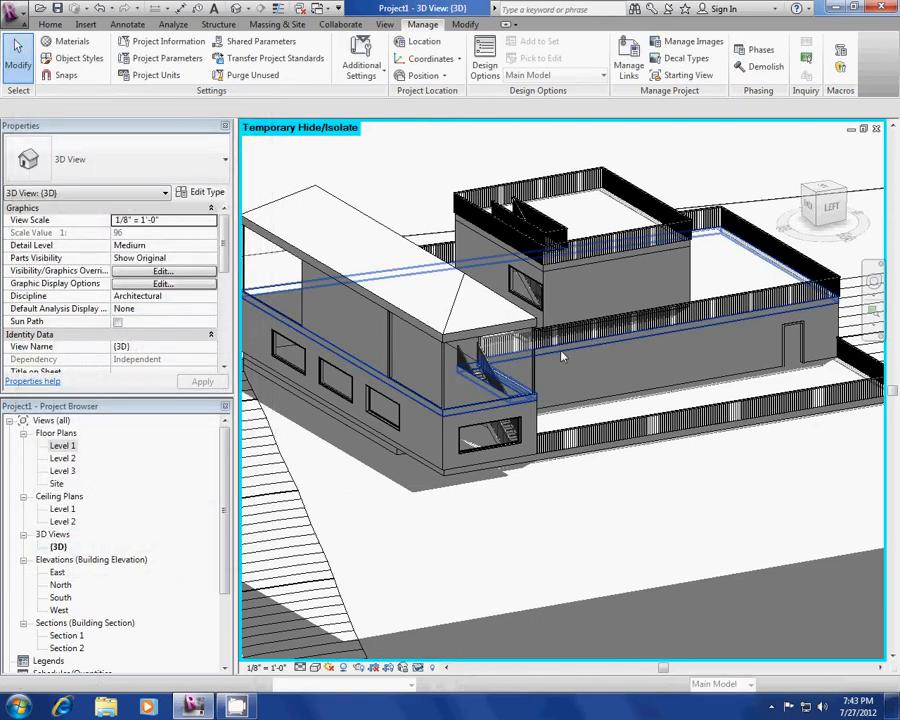
# Turn the sun path on and switch the 3D view to the top view.
pyautogui.keyDown('shift'); pyautogui.moveTo(500, 380); pyautogui.dragTo(500, 350, button='middle'); pyautogui.keyUp('shift')
pyautogui.click(329, 667)
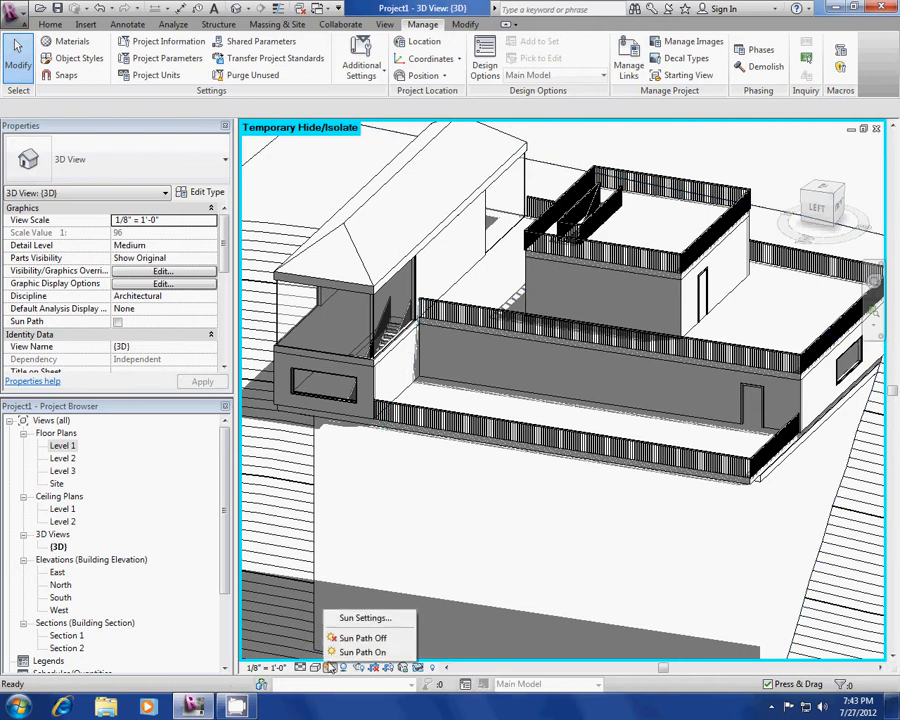
pyautogui.click(355, 650)
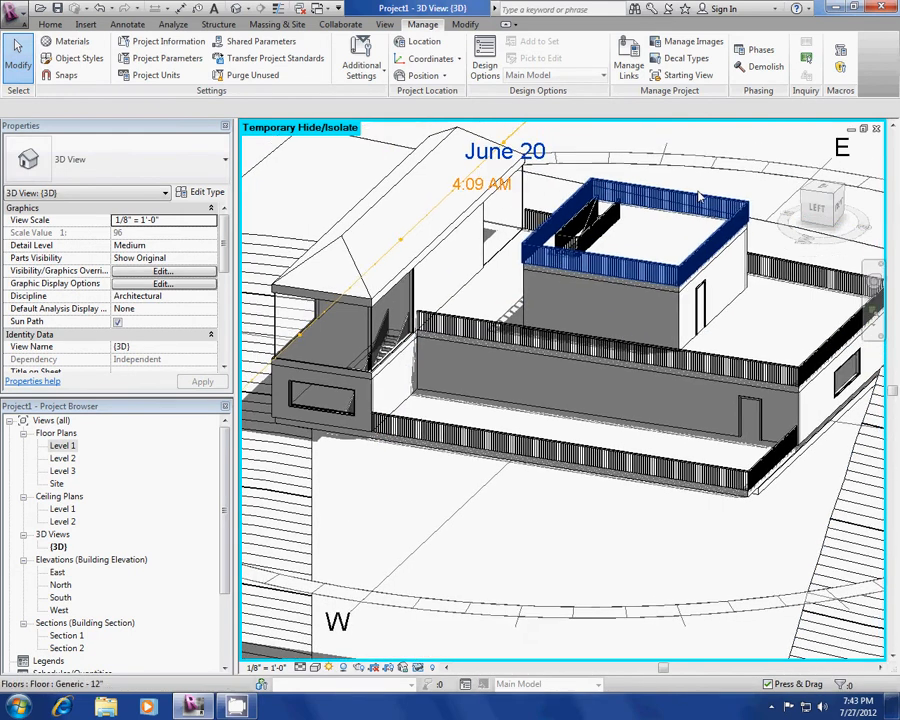
pyautogui.click(821, 188)
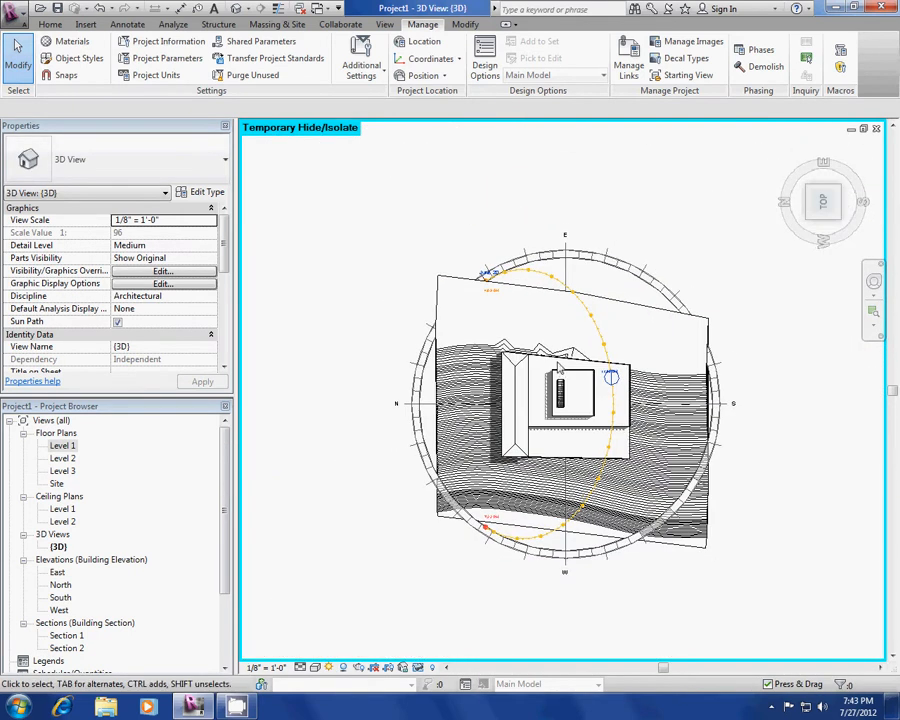
# Move the sun along its path to 8:30 AM and shift its date to September 15.
pyautogui.click(621, 363)
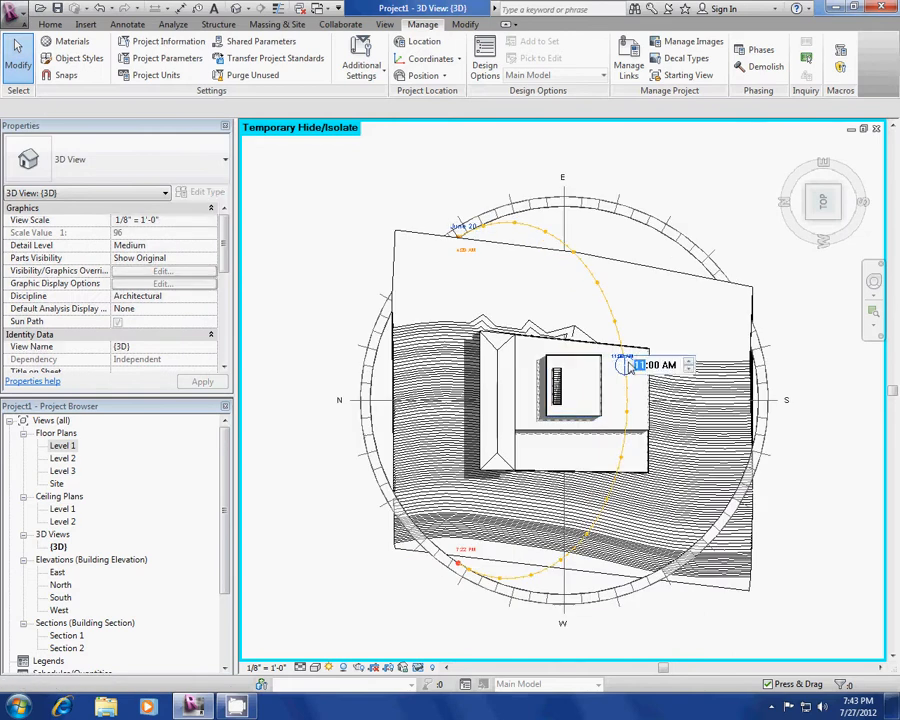
pyautogui.click(625, 365)
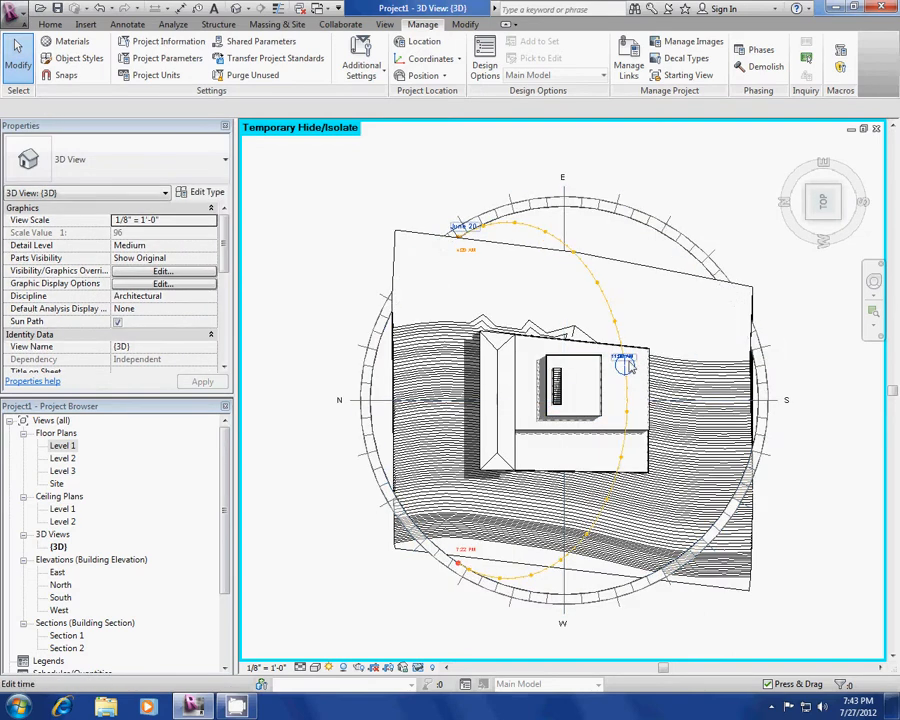
pyautogui.moveTo(628, 370); pyautogui.dragTo(631, 385)
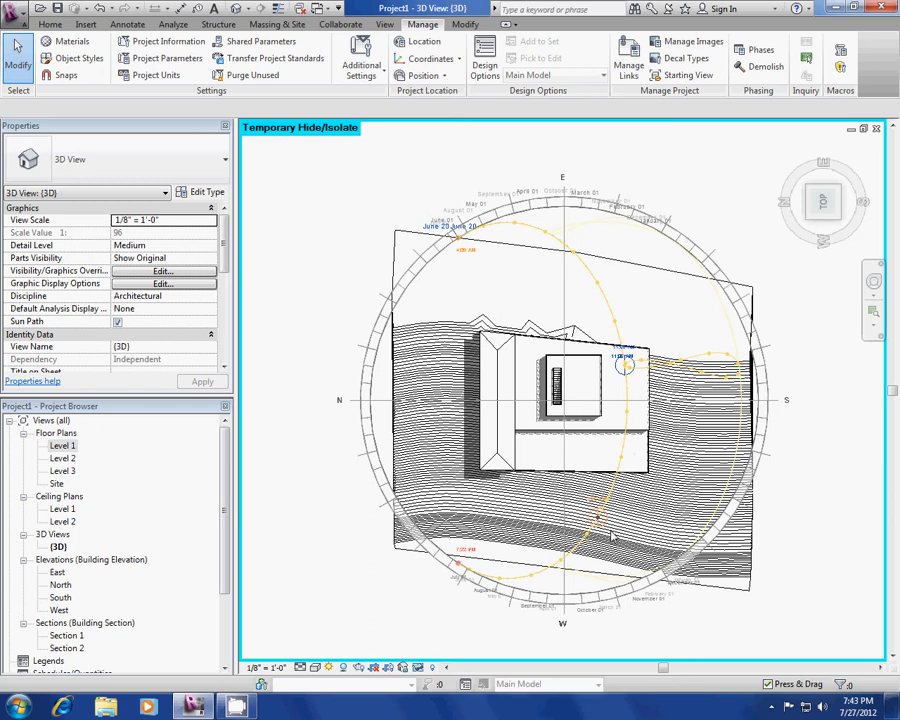
pyautogui.moveTo(610, 536); pyautogui.dragTo(610, 534)
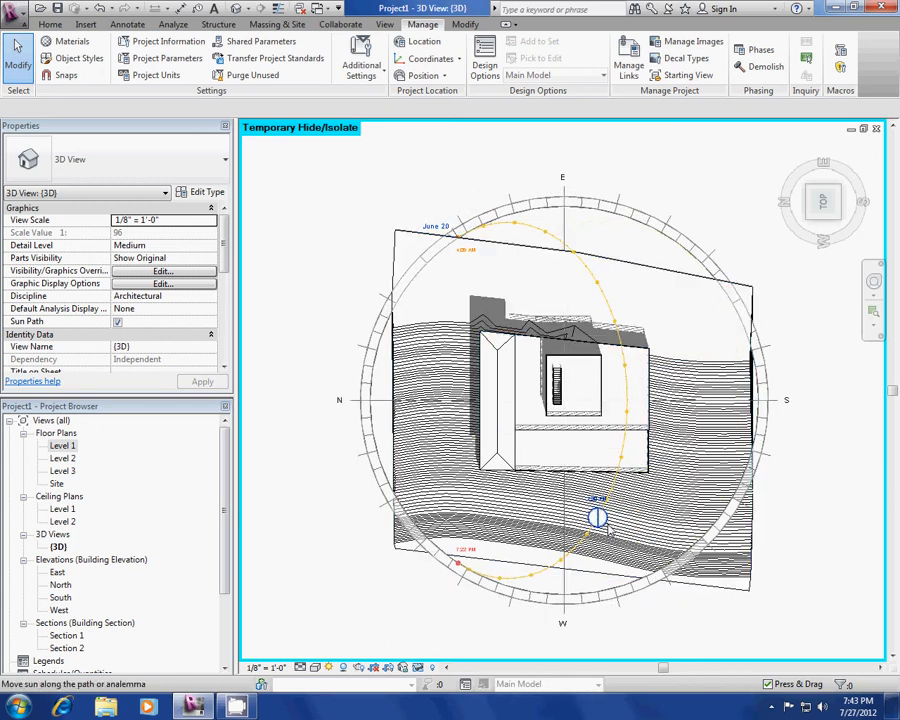
pyautogui.click(588, 263)
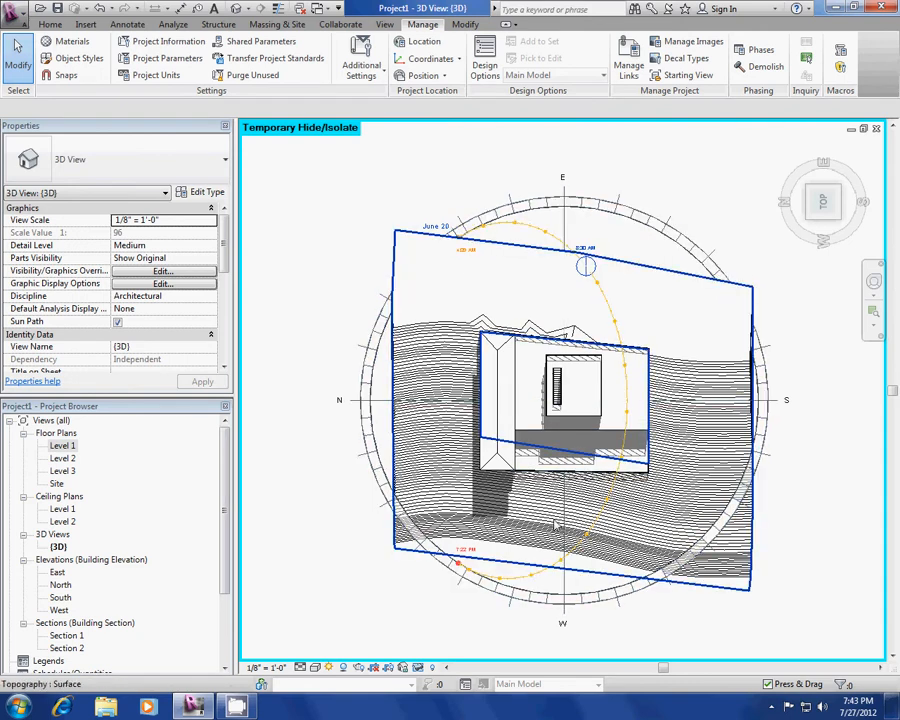
pyautogui.moveTo(588, 266); pyautogui.dragTo(644, 258)
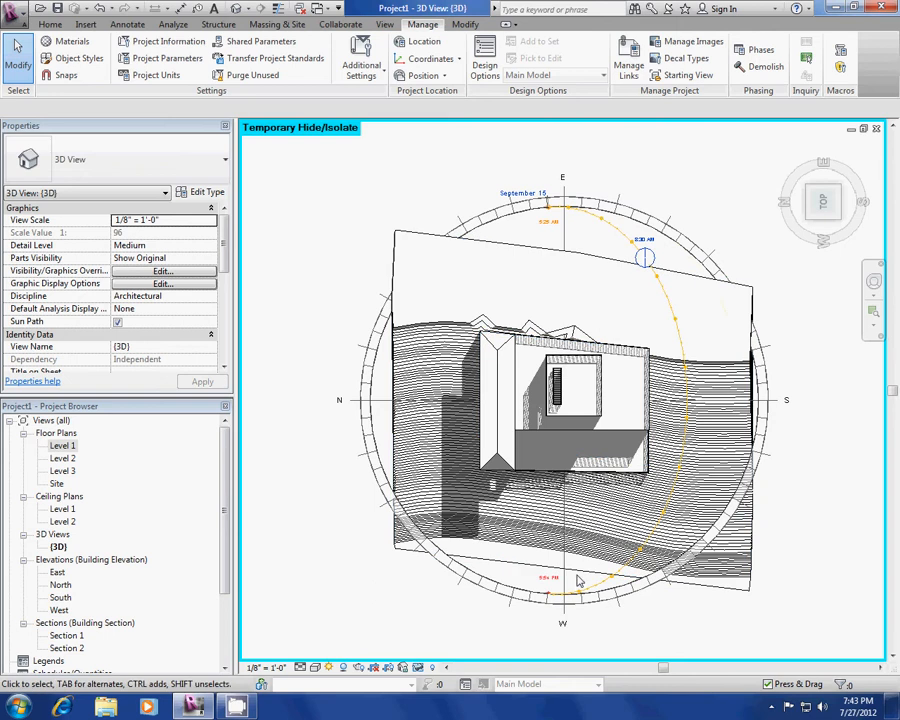
# Turn on ambient shadows for the Hidden Line 3D view of the house, seen at an angle from above.
pyautogui.keyDown('shift'); pyautogui.moveTo(330, 544); pyautogui.dragTo(466, 467, button='middle'); pyautogui.keyUp('shift')
pyautogui.scroll(3, 518, 403)
pyautogui.click(315, 667)
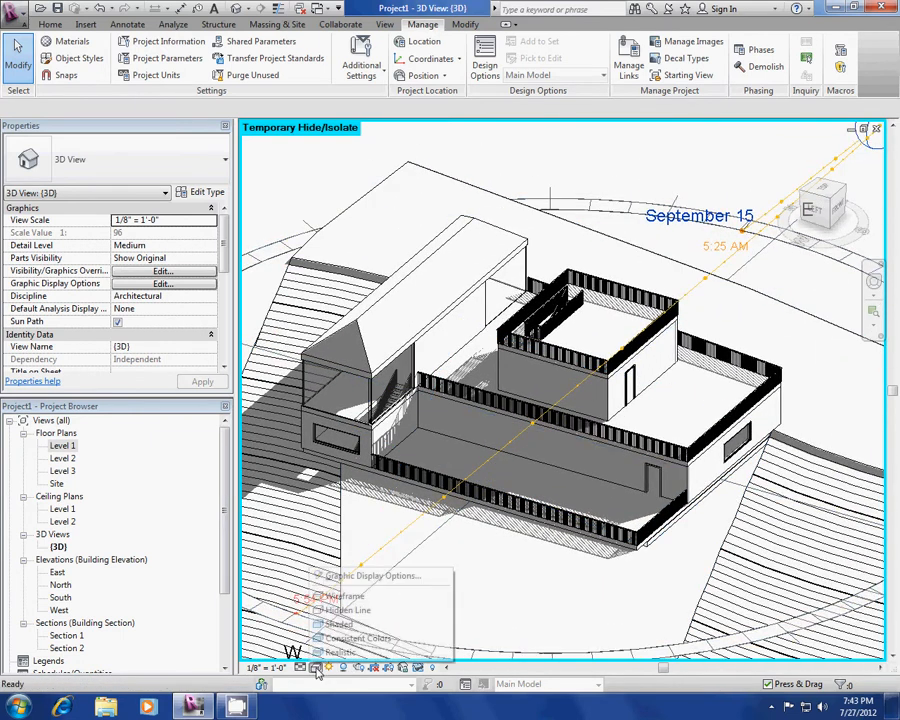
pyautogui.click(362, 576)
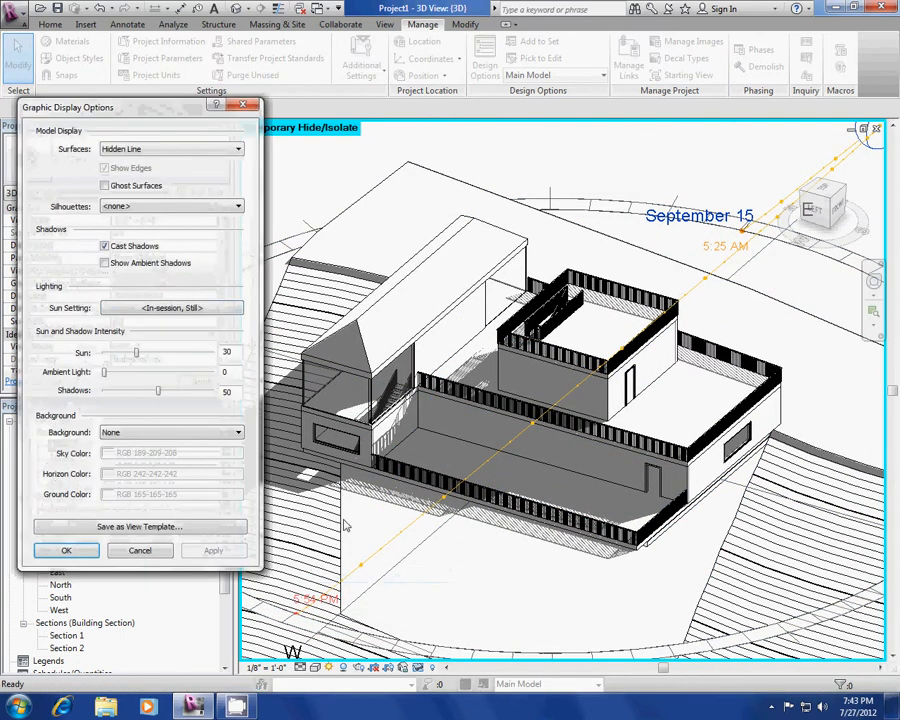
pyautogui.click(105, 263)
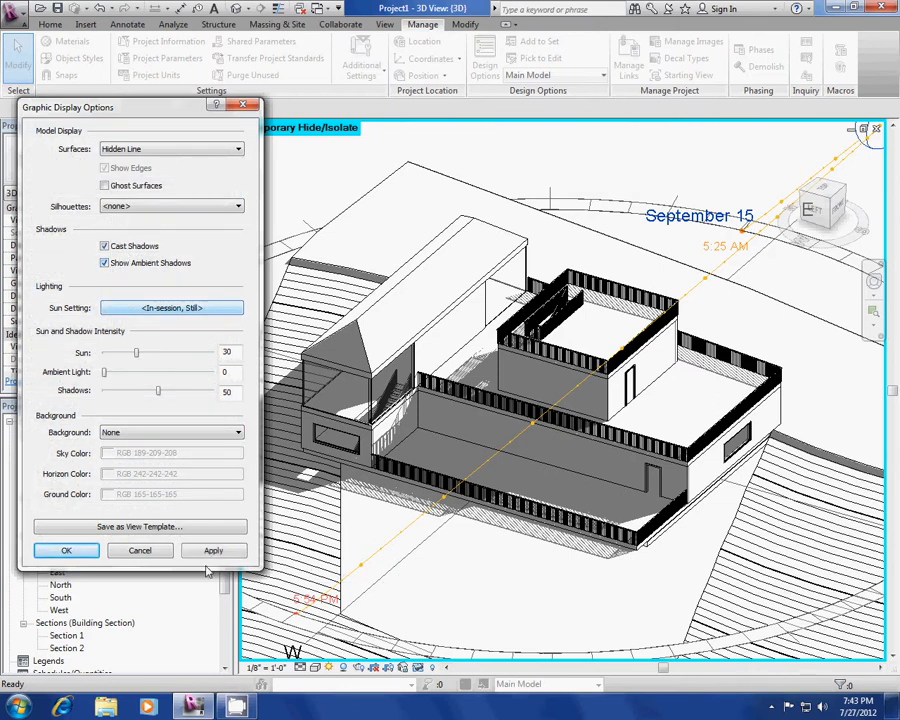
pyautogui.click(90, 551)
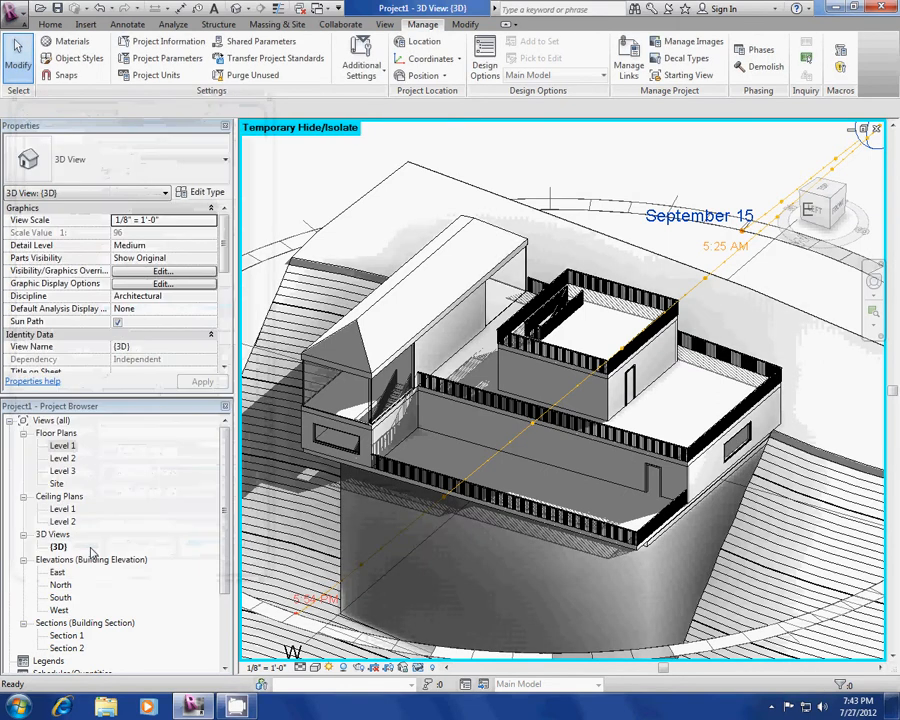
# Examine the ambient and cast shadows on the house's left side and check the graphic display options without changing them.
pyautogui.scroll(4, 355, 525)
pyautogui.moveTo(386, 488); pyautogui.dragTo(348, 488, button='middle')
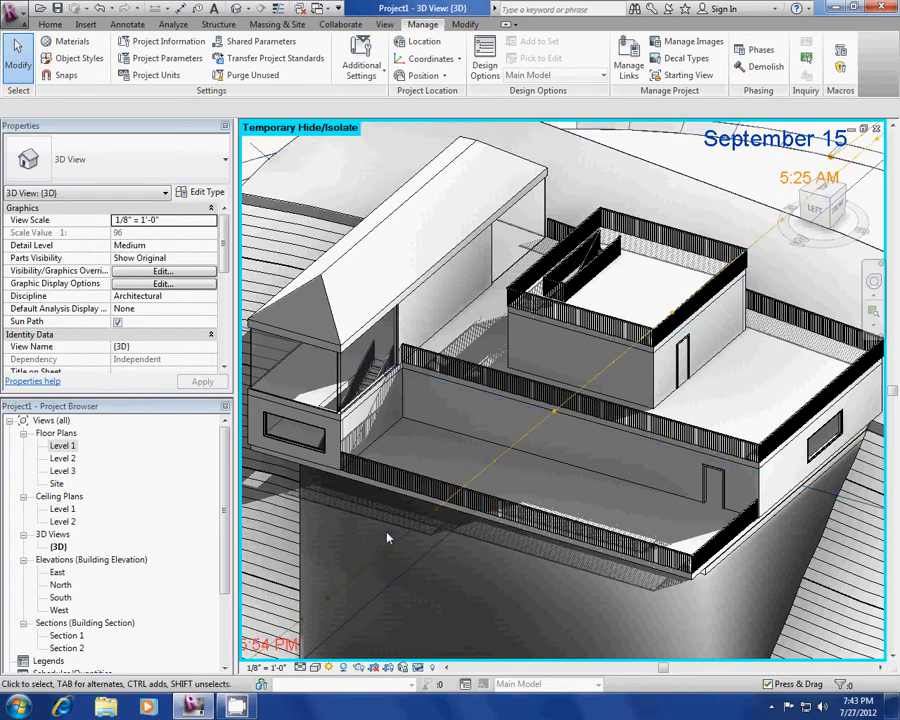
pyautogui.moveTo(481, 477)
pyautogui.mouseDown(button='middle')
pyautogui.moveTo(544, 468)
pyautogui.moveTo(488, 468)
pyautogui.mouseUp(button='middle')
pyautogui.keyDown('shift'); pyautogui.moveTo(418, 462); pyautogui.dragTo(470, 440, button='middle'); pyautogui.keyUp('shift')
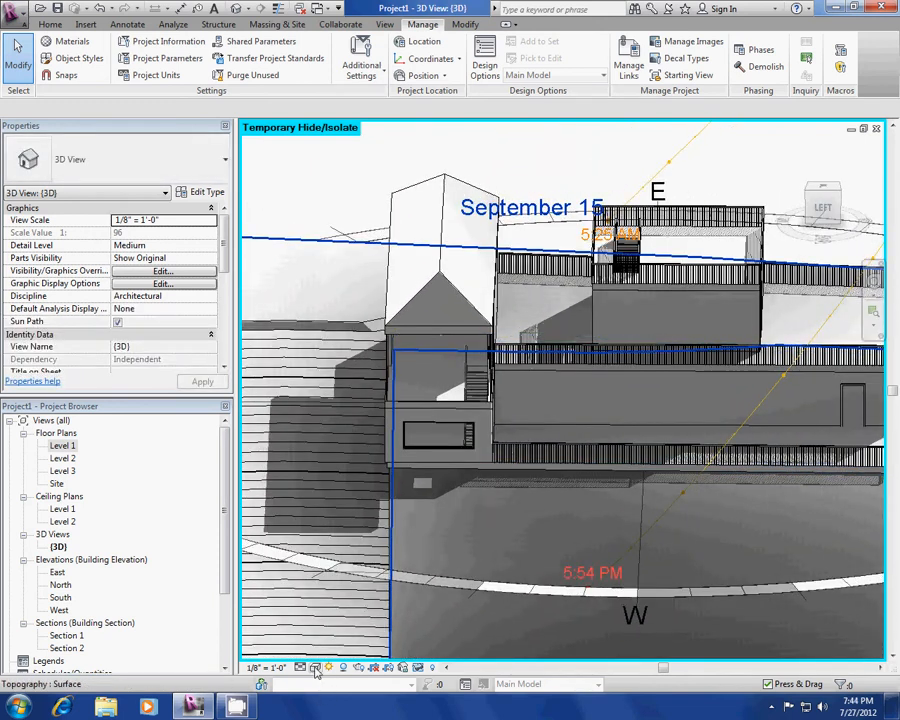
pyautogui.click(316, 667)
pyautogui.click(360, 576)
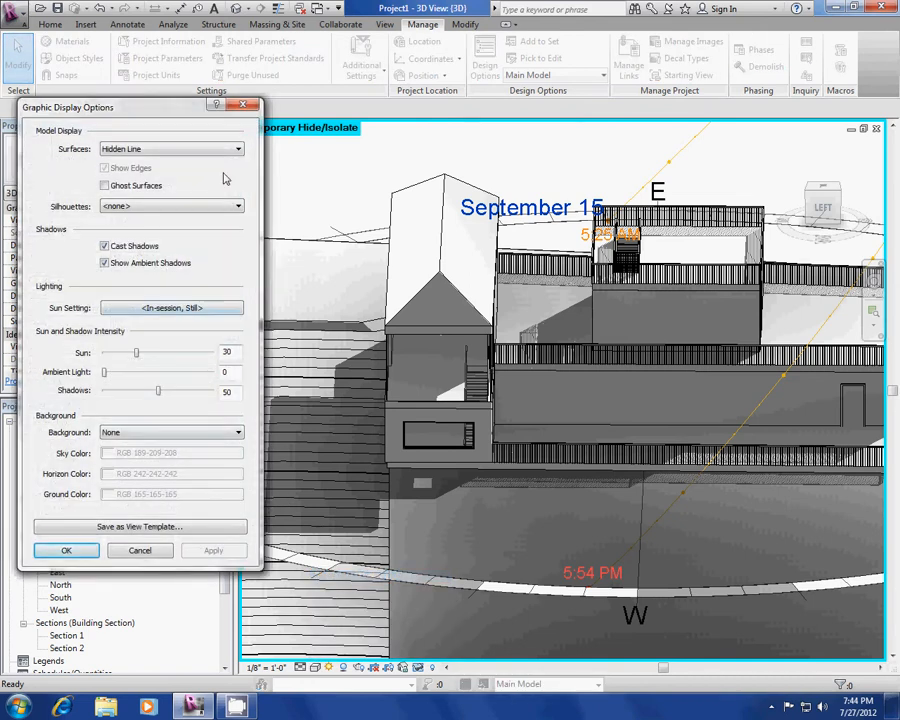
pyautogui.click(243, 106)
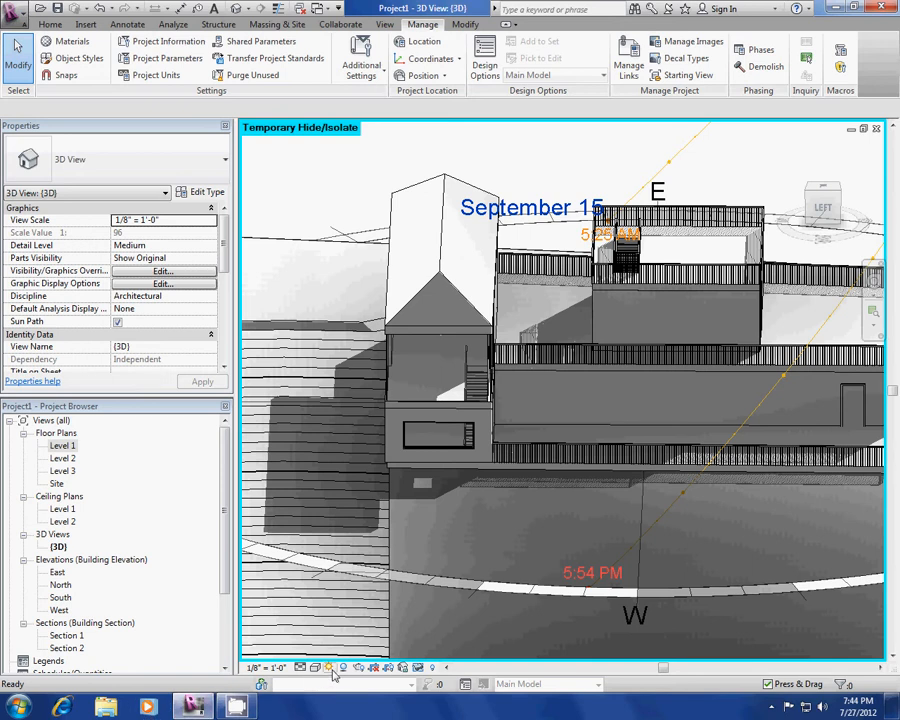
# Turn off the ground plane at Level 1 in the sun settings and inspect the shadows on the sloped terrain.
pyautogui.click(330, 668)
pyautogui.click(368, 620)
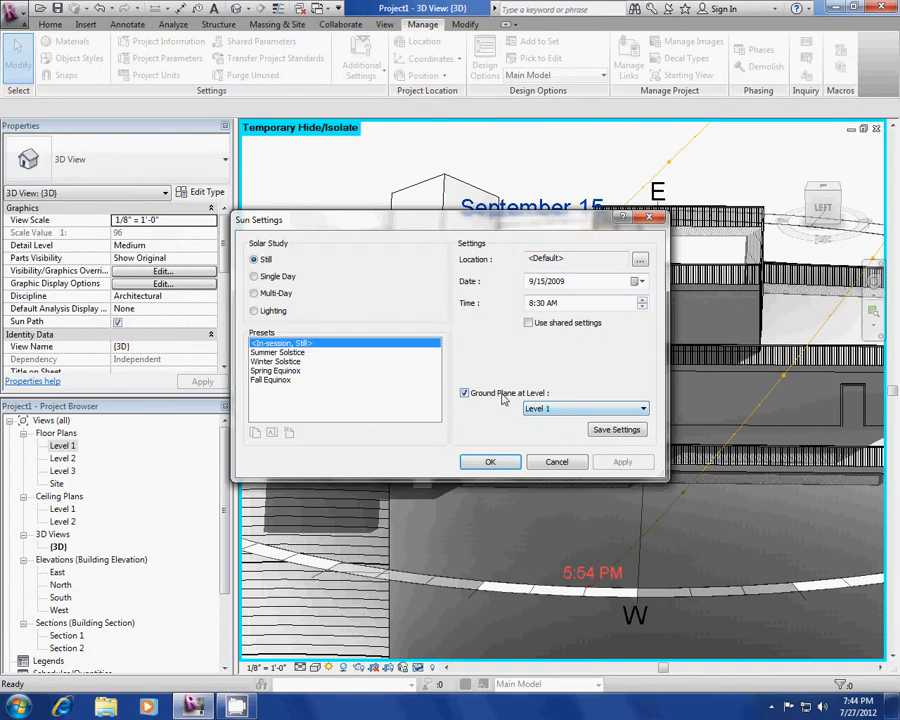
pyautogui.click(503, 397)
pyautogui.click(490, 461)
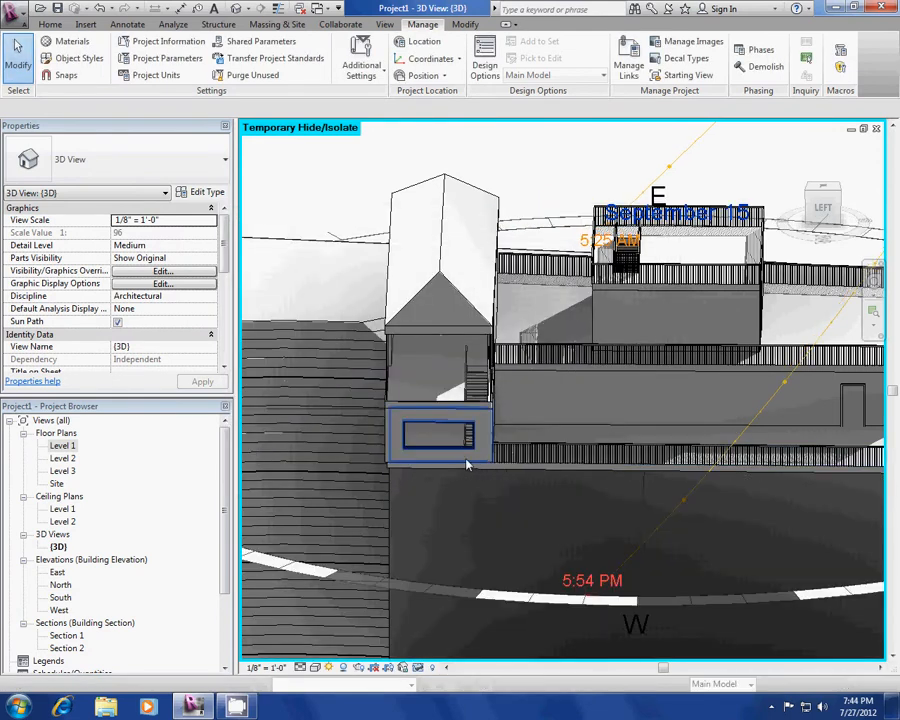
pyautogui.moveTo(466, 459); pyautogui.dragTo(499, 408, button='middle')
pyautogui.scroll(-3, 530, 450)
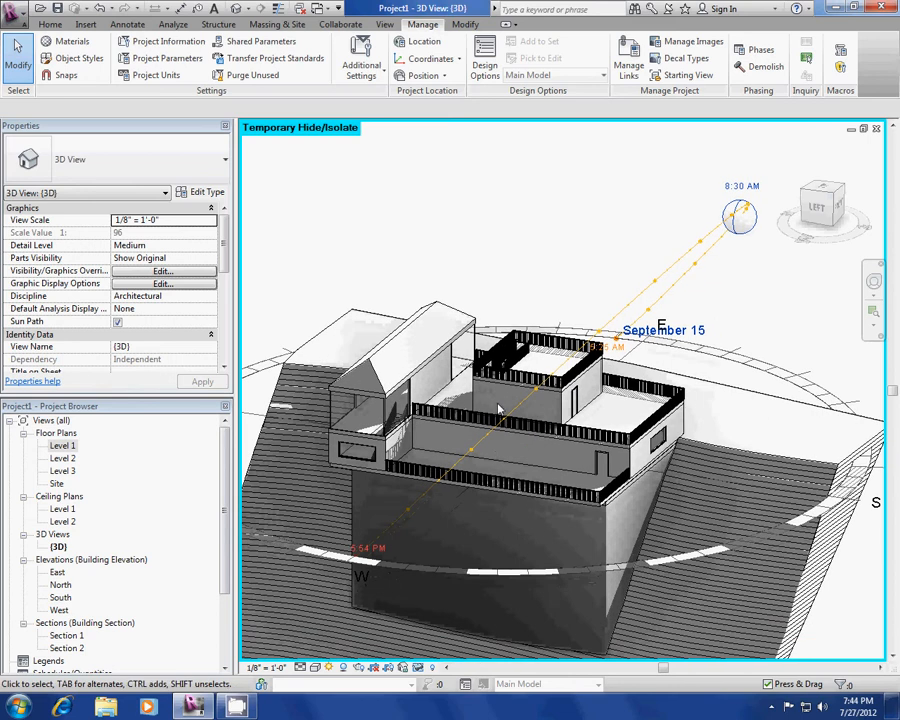
pyautogui.moveTo(482, 460); pyautogui.dragTo(535, 445, button='middle')
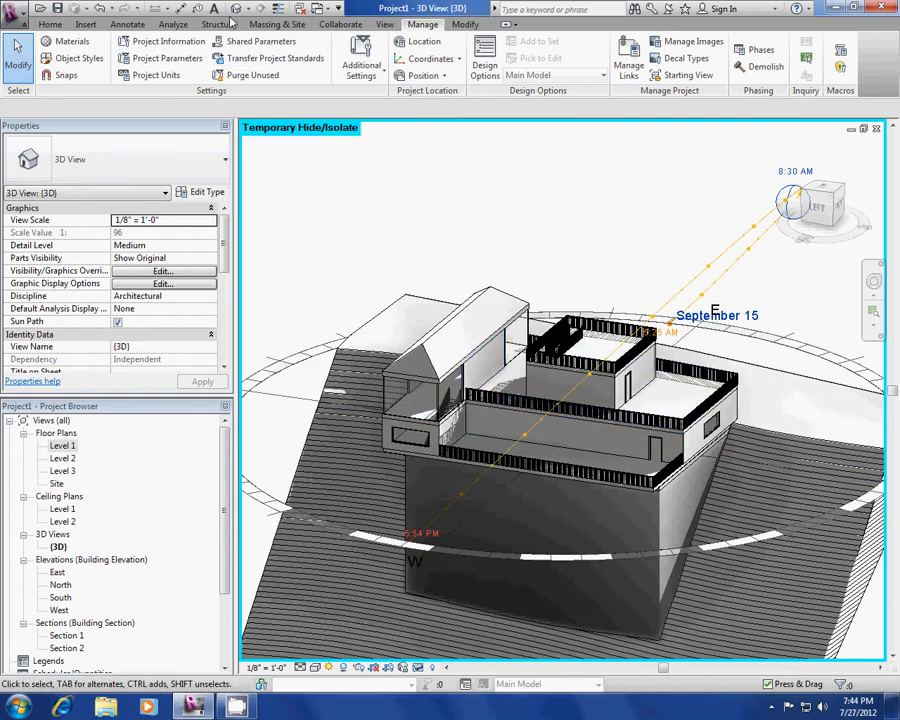
# From the top view, place a perspective camera southwest of the house and aim it northeast across the building.
pyautogui.click(819, 191)
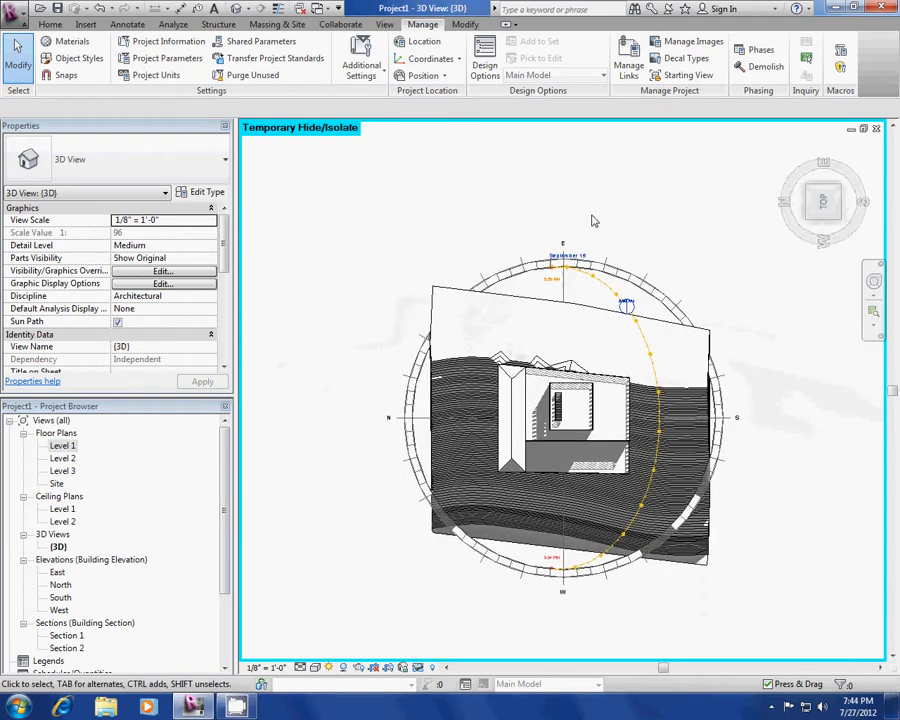
pyautogui.scroll(2, 490, 238)
pyautogui.moveTo(490, 238); pyautogui.dragTo(410, 169, button='middle')
pyautogui.moveTo(492, 270); pyautogui.dragTo(448, 222, button='middle')
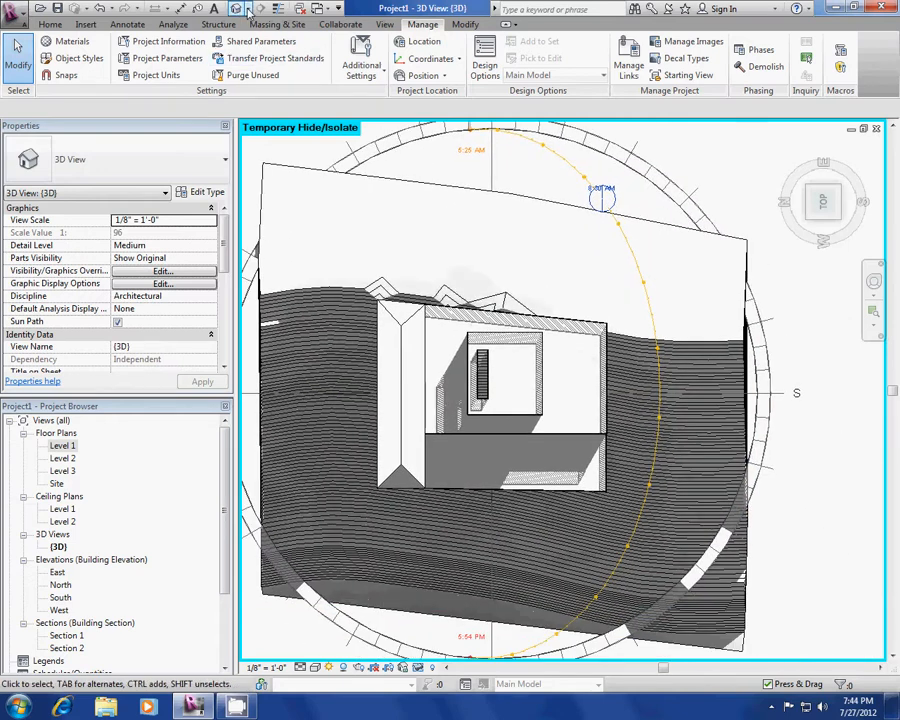
pyautogui.click(248, 9)
pyautogui.click(248, 9)
pyautogui.click(249, 10)
pyautogui.click(187, 40)
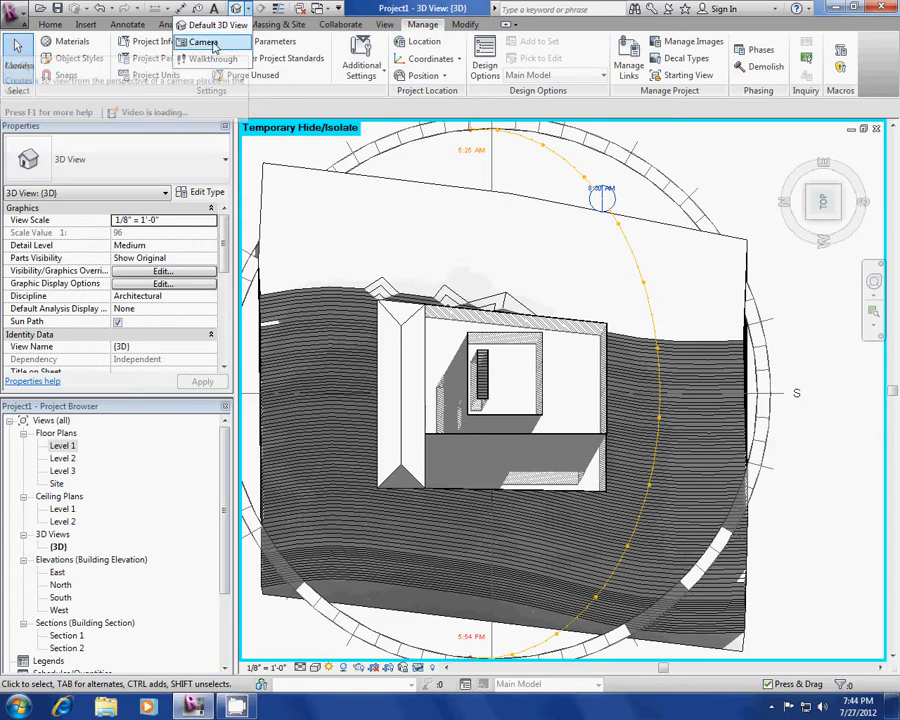
pyautogui.press('Escape')
pyautogui.scroll(-2, 410, 326)
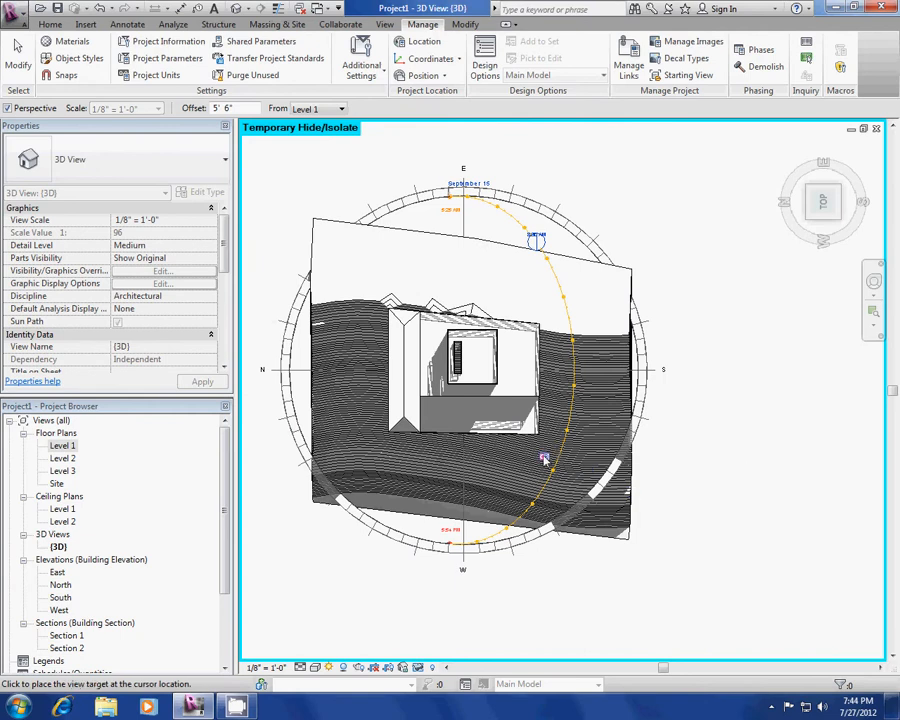
pyautogui.click(380, 258)
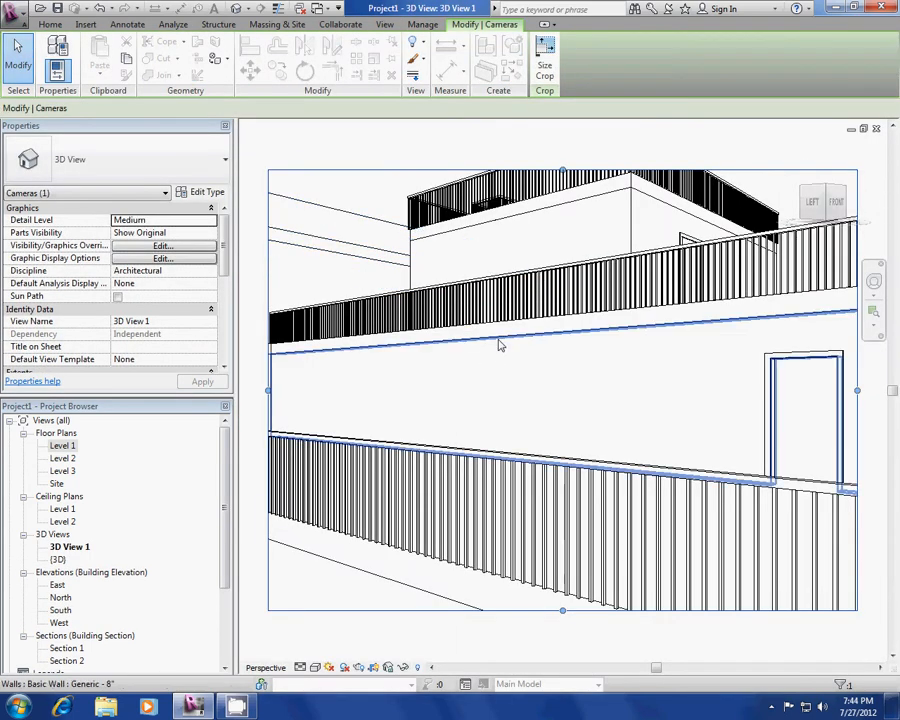
# Orbit and pan the perspective camera with the navigation wheel to look down over the house's terrace walls and lower door.
pyautogui.moveTo(515, 350); pyautogui.dragTo(511, 372, button='middle')
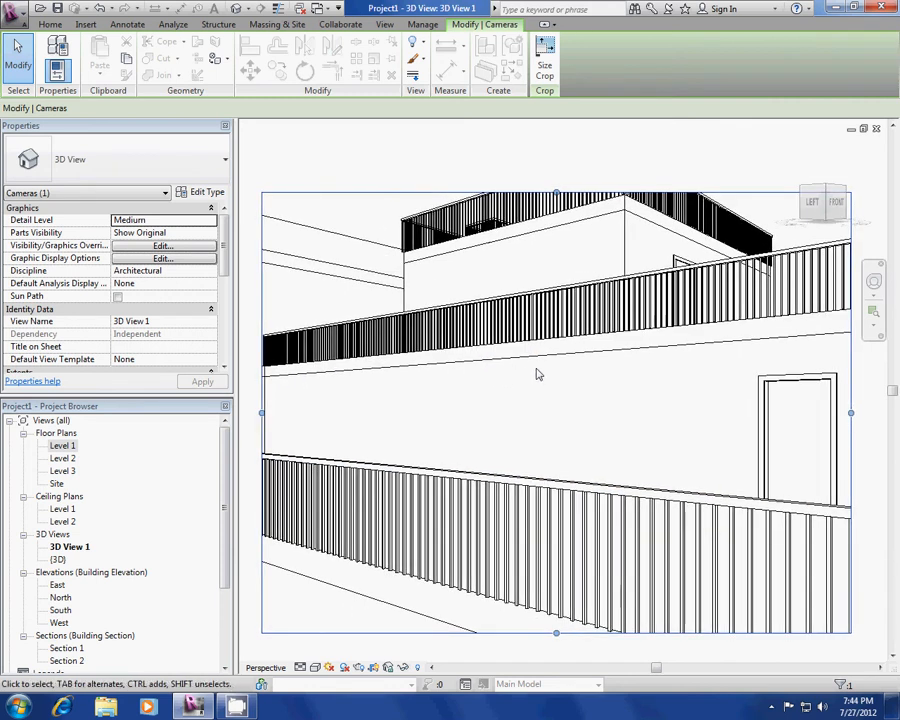
pyautogui.click(874, 285)
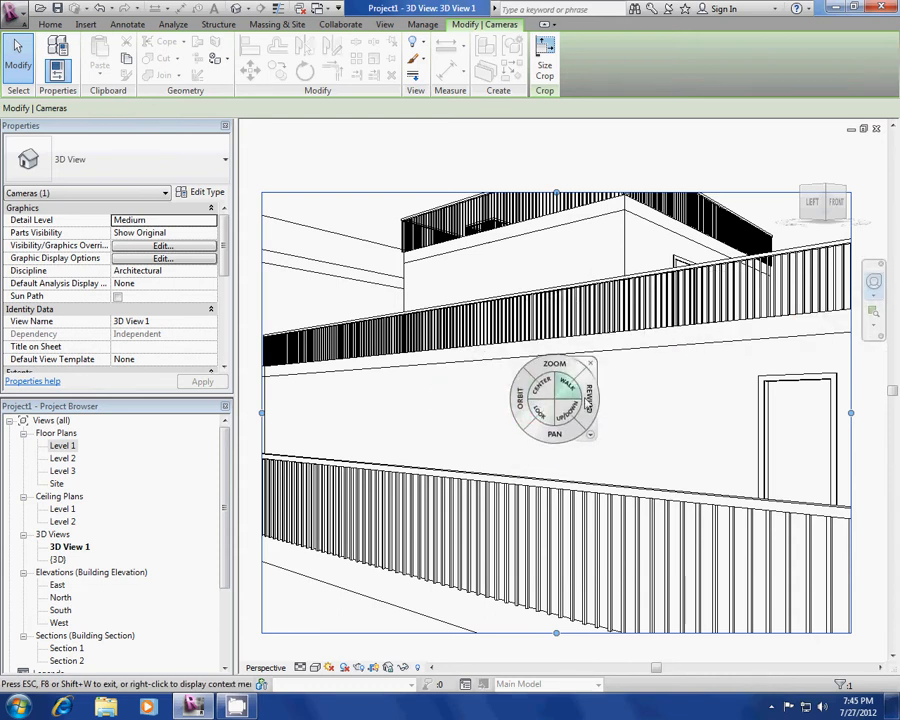
pyautogui.moveTo(487, 383); pyautogui.dragTo(455, 420)
pyautogui.scroll(6, 466, 421)
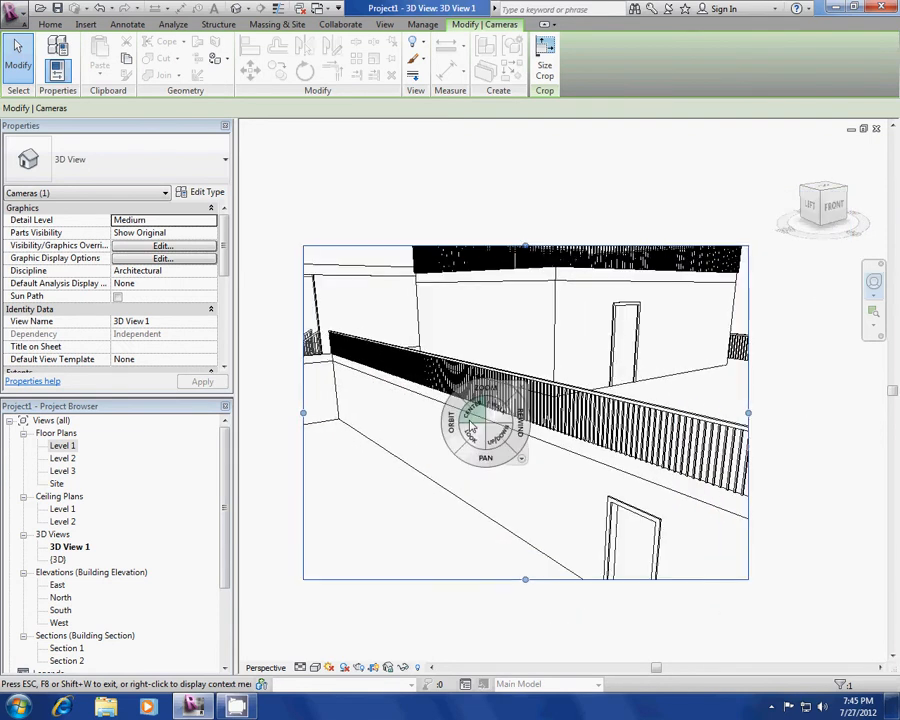
pyautogui.scroll(-1, 494, 432)
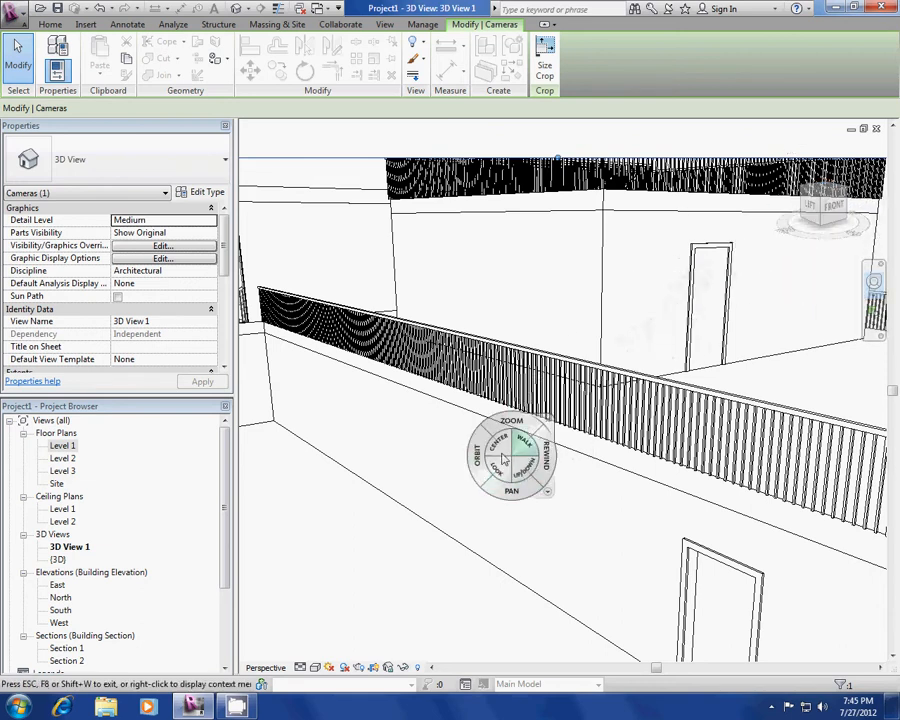
pyautogui.click(512, 490)
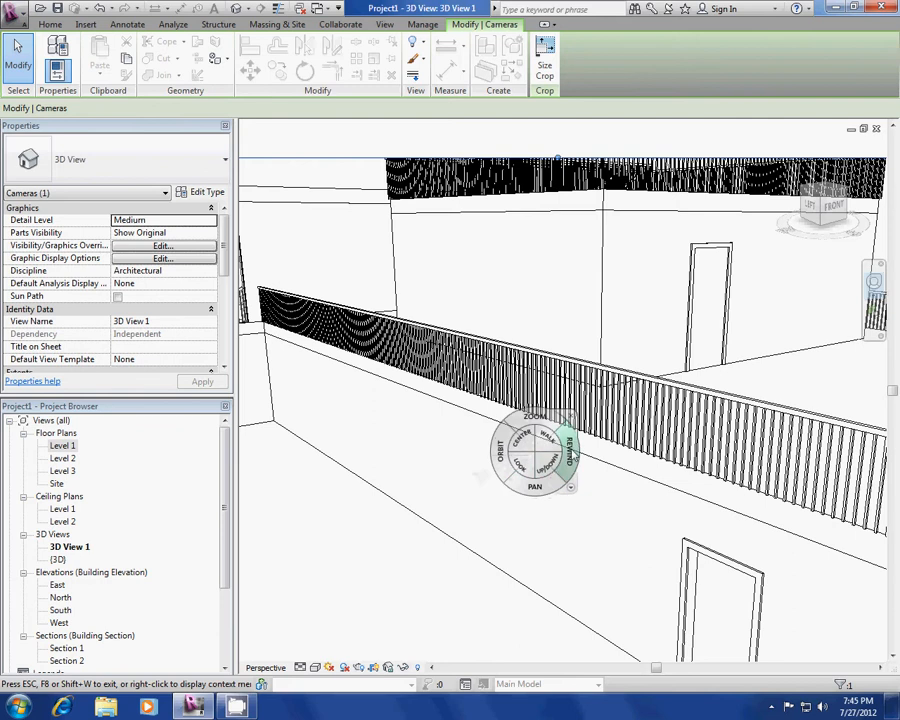
pyautogui.moveTo(582, 506); pyautogui.dragTo(550, 590)
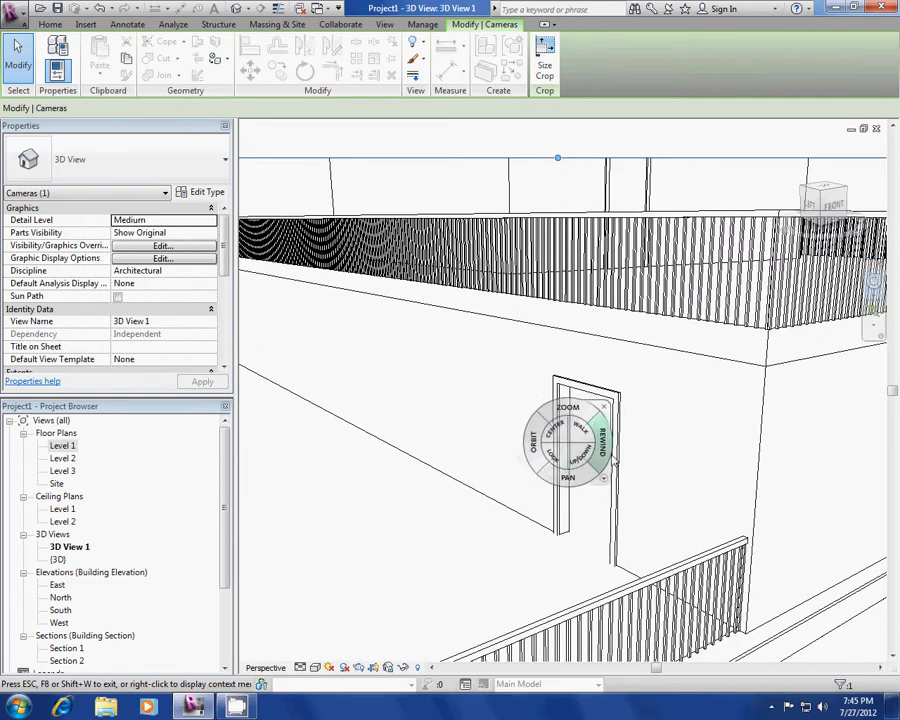
# Pull the perspective camera back and reposition it until the whole house and the slope below fit in the frame.
pyautogui.moveTo(574, 410); pyautogui.dragTo(566, 468)
pyautogui.moveTo(474, 451); pyautogui.dragTo(559, 510, button='middle')
pyautogui.moveTo(546, 444); pyautogui.dragTo(489, 382, button='middle')
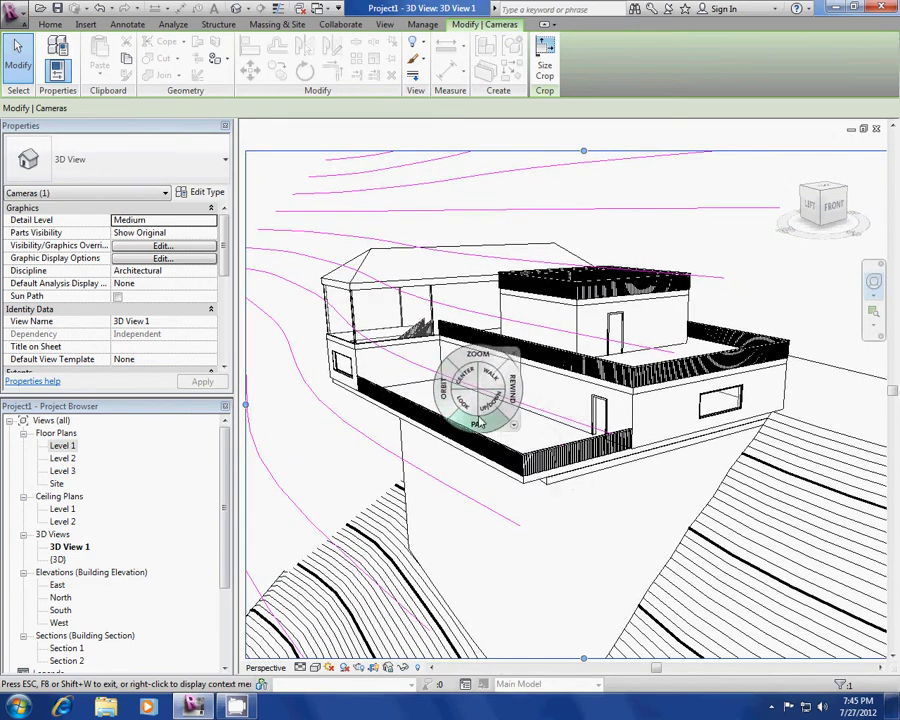
pyautogui.moveTo(478, 428); pyautogui.dragTo(470, 375)
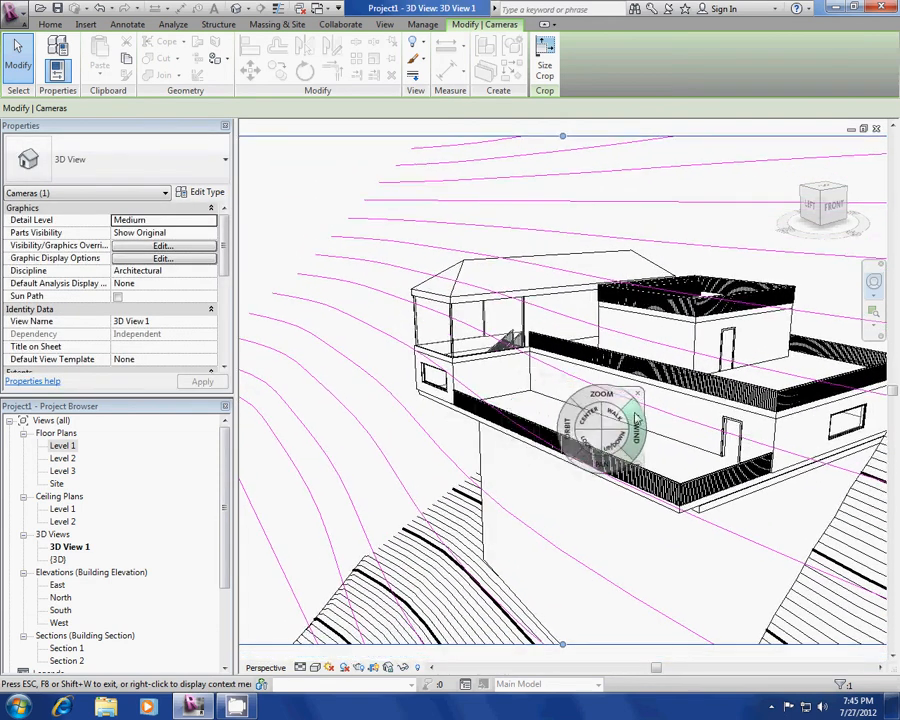
pyautogui.moveTo(601, 392); pyautogui.dragTo(603, 382)
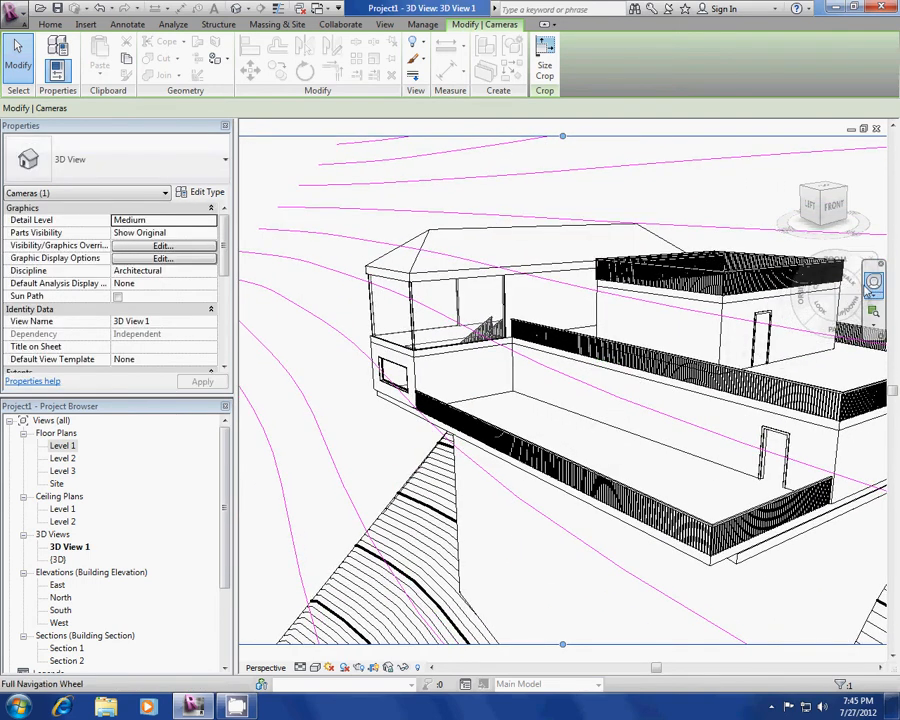
pyautogui.moveTo(651, 356); pyautogui.dragTo(526, 404)
pyautogui.press('Escape')
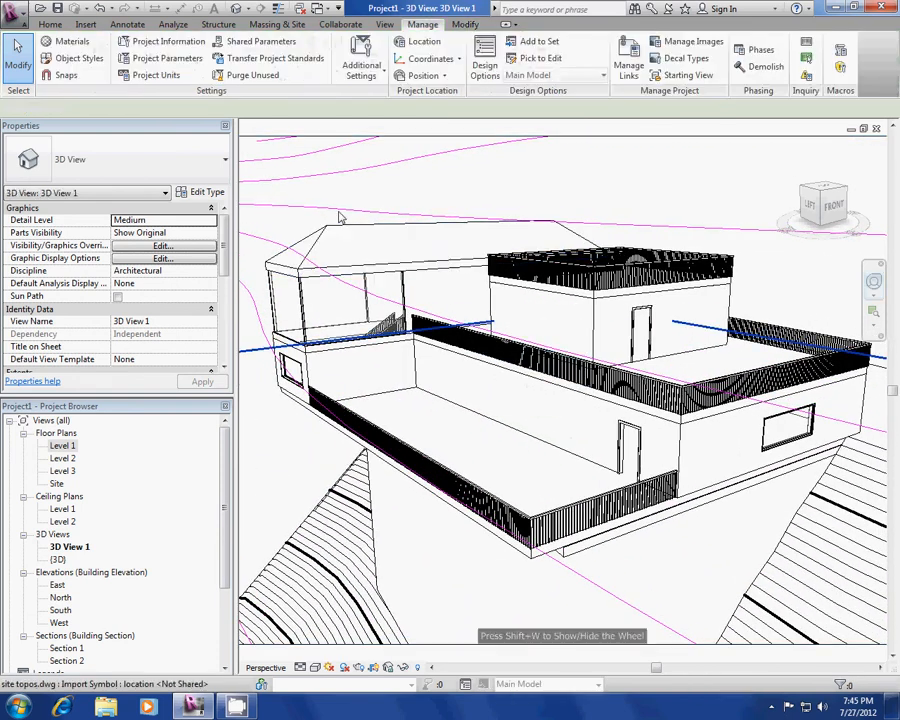
# Temporarily hide the imported site topos.dwg contour lines in the perspective view.
pyautogui.click(339, 213)
pyautogui.rightClick(338, 211)
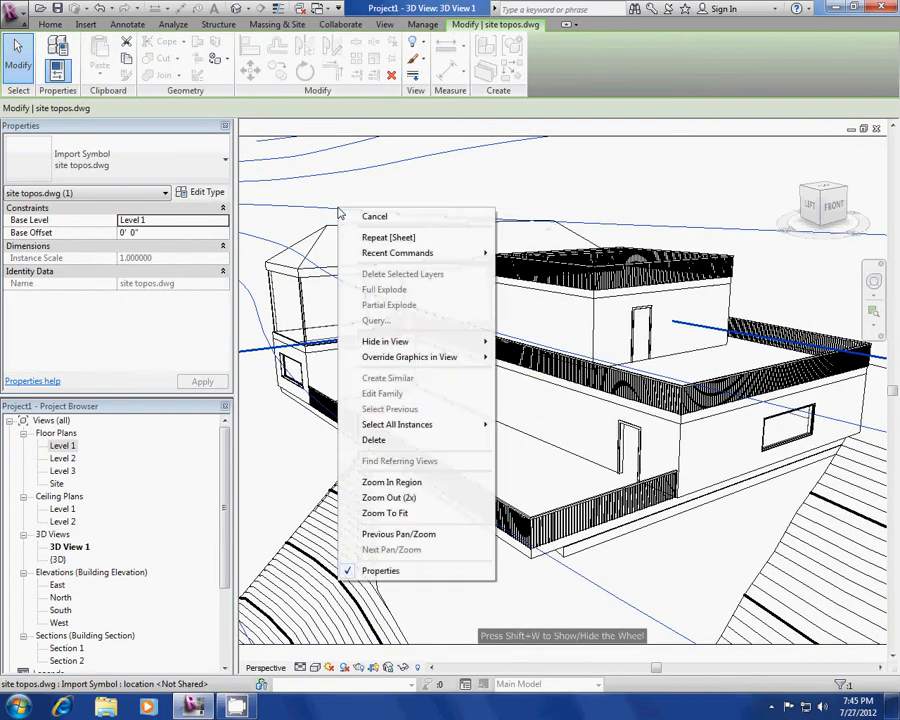
pyautogui.click(403, 668)
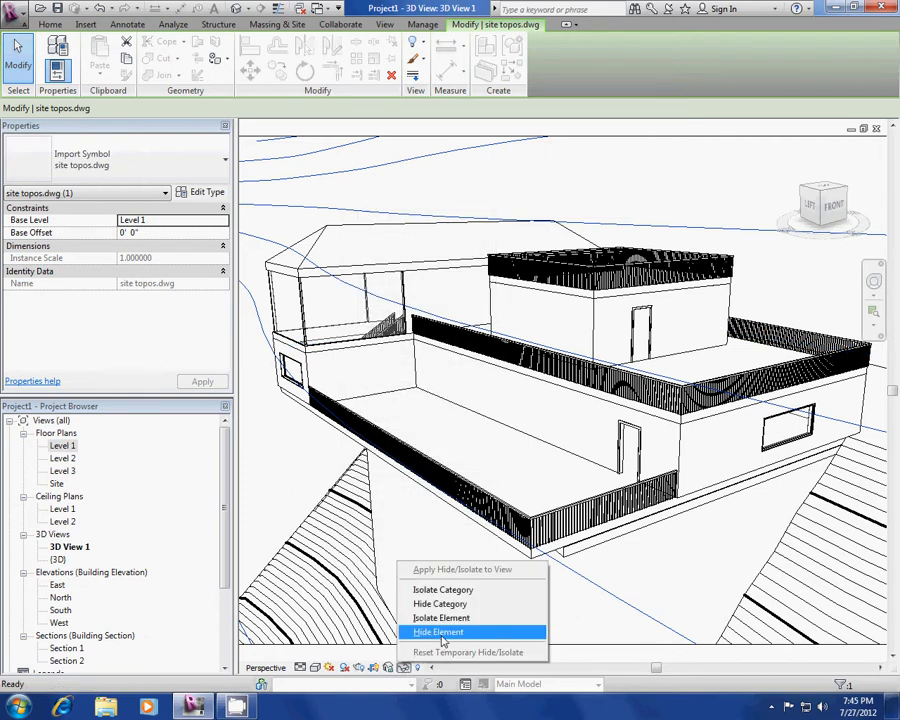
pyautogui.click(440, 633)
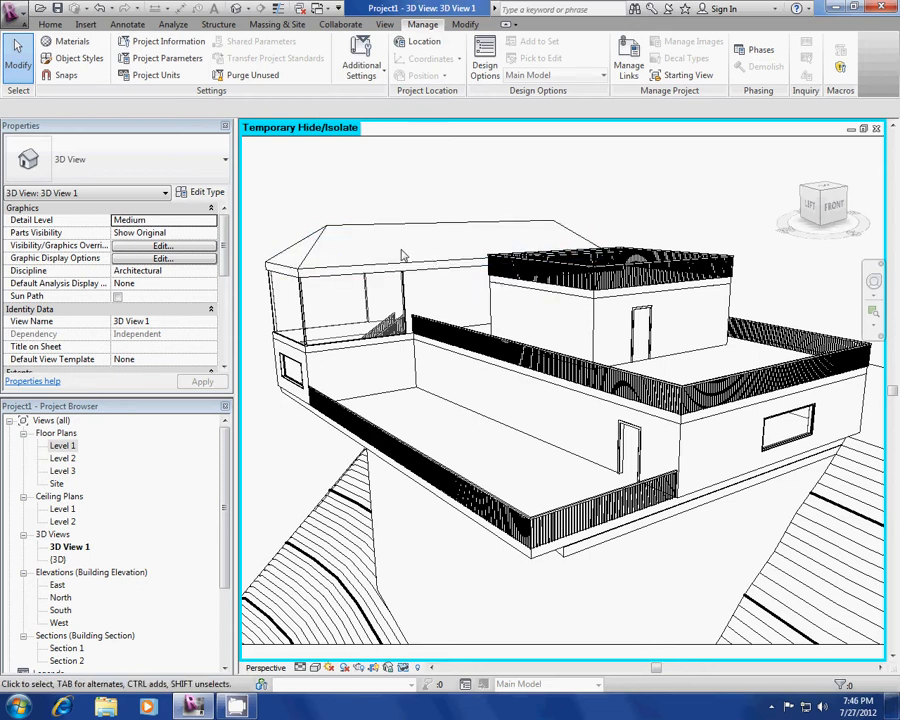
# Open the rendering settings and display the perspective view with cast shadows and a realistic visual style.
pyautogui.click(363, 670)
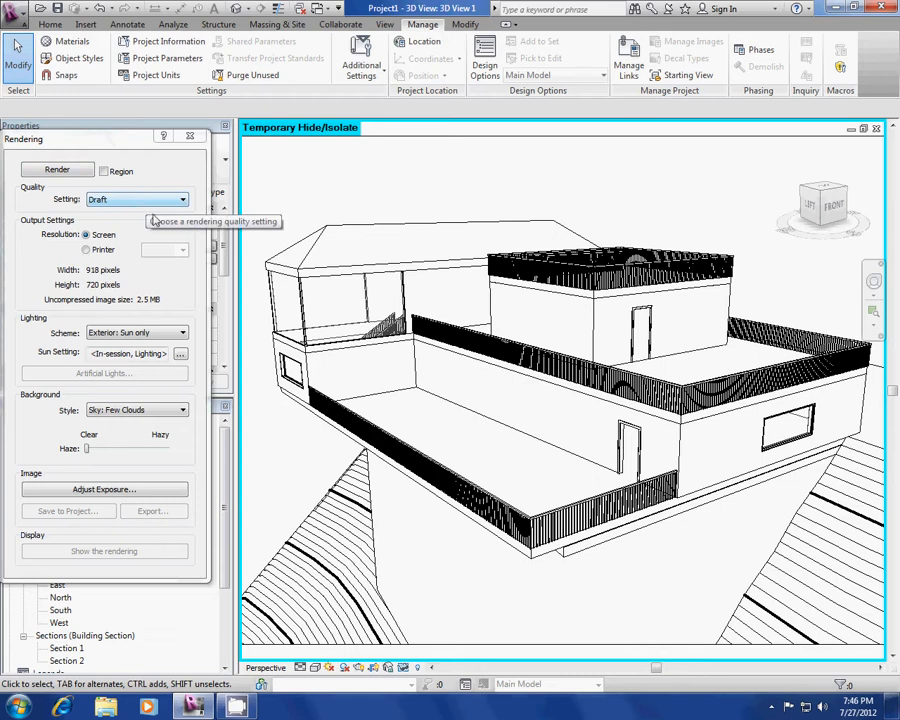
pyautogui.click(344, 667)
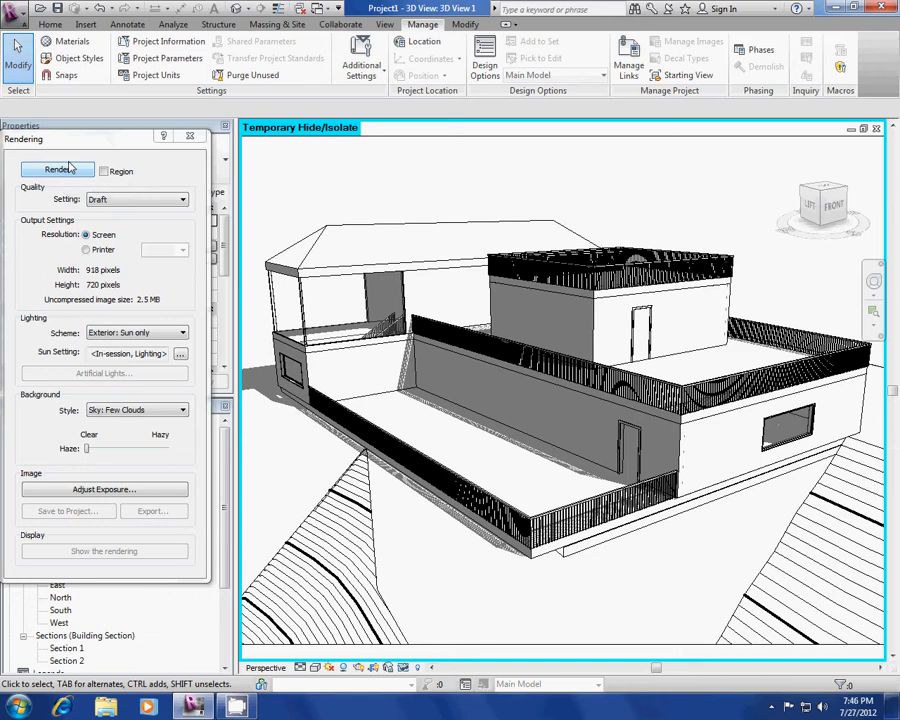
pyautogui.click(315, 668)
pyautogui.click(328, 651)
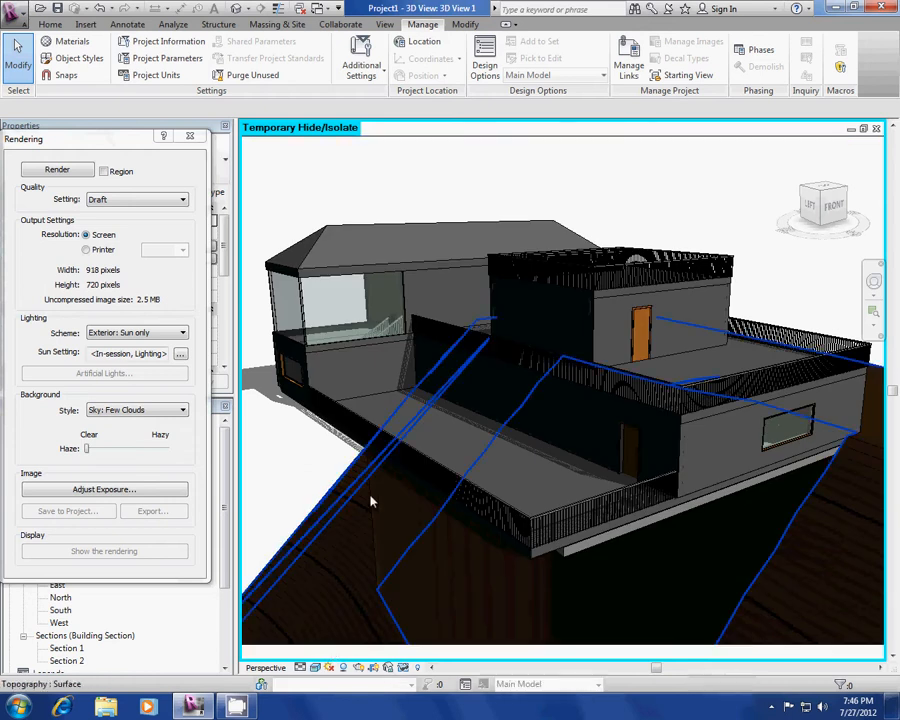
# Render the whole perspective view at Draft quality and screen resolution.
pyautogui.click(160, 203)
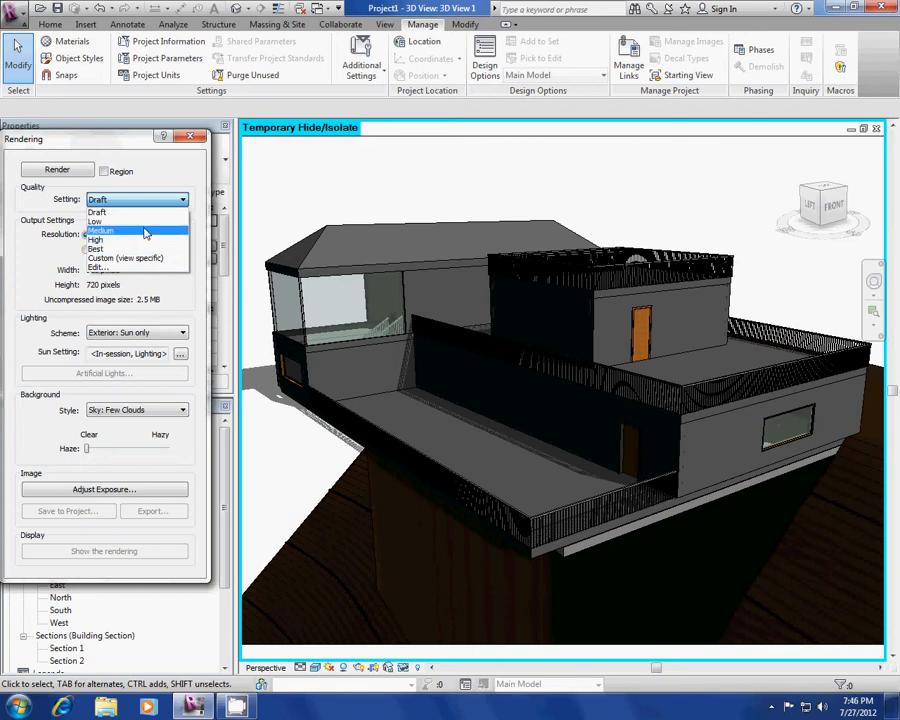
pyautogui.click(105, 212)
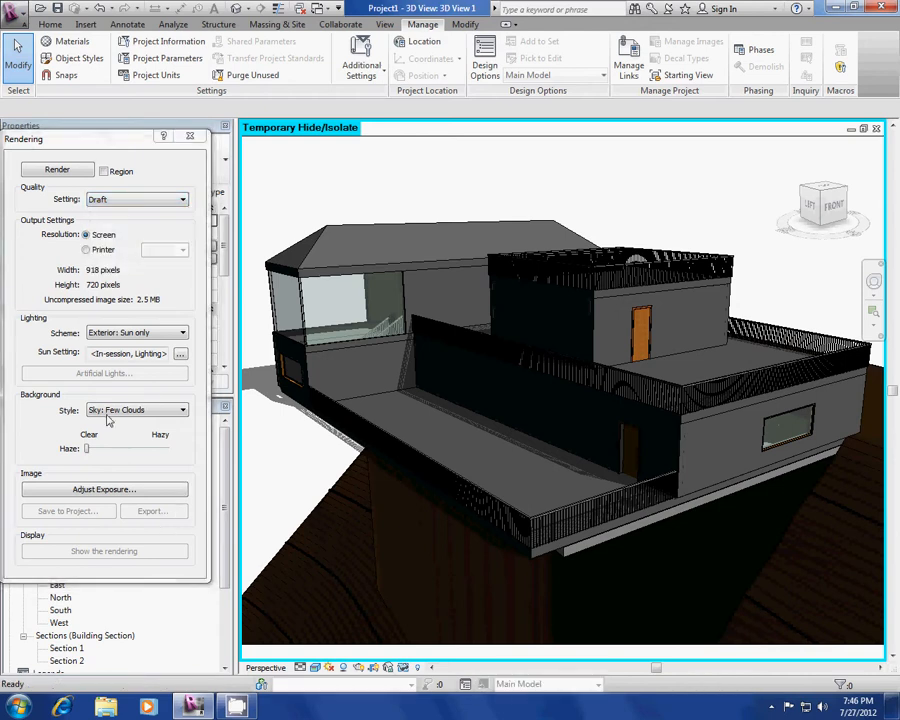
pyautogui.click(52, 172)
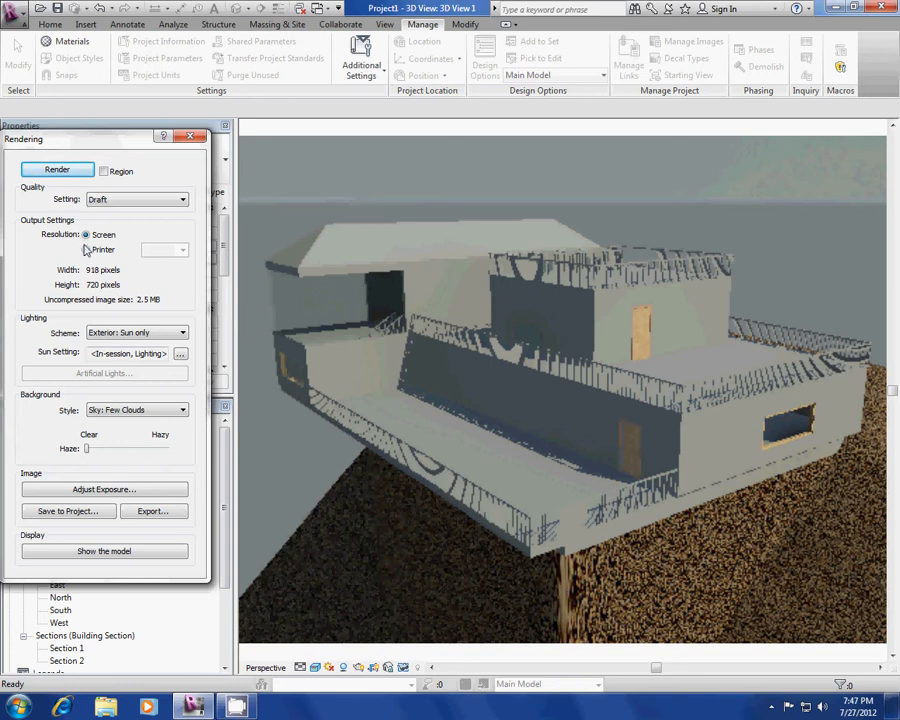
# Set the rendering quality to Low, enable region rendering, and compare the model with the rendered image.
pyautogui.click(114, 202)
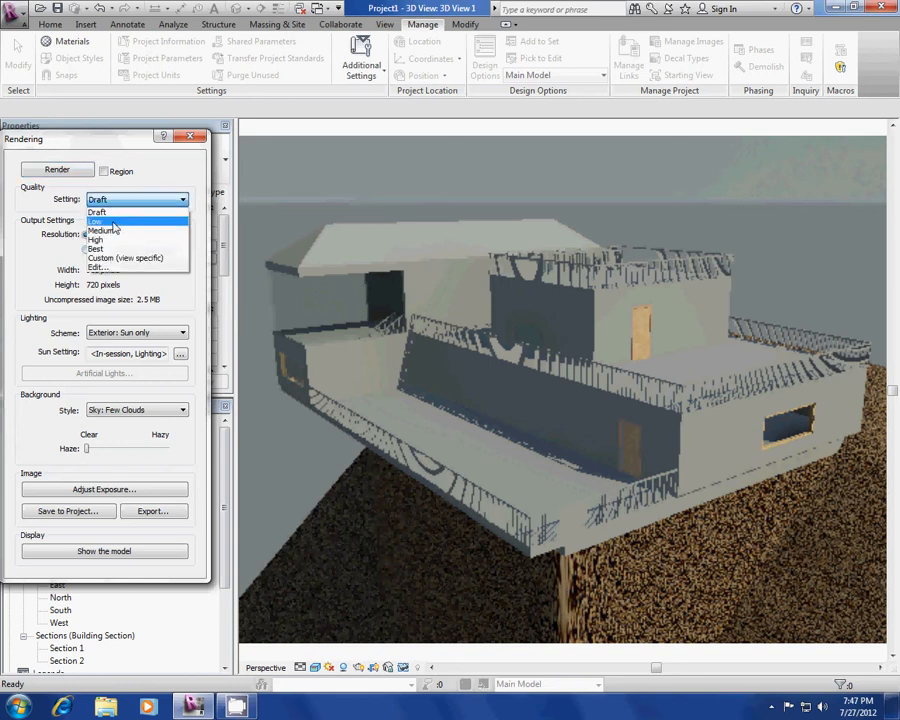
pyautogui.click(114, 224)
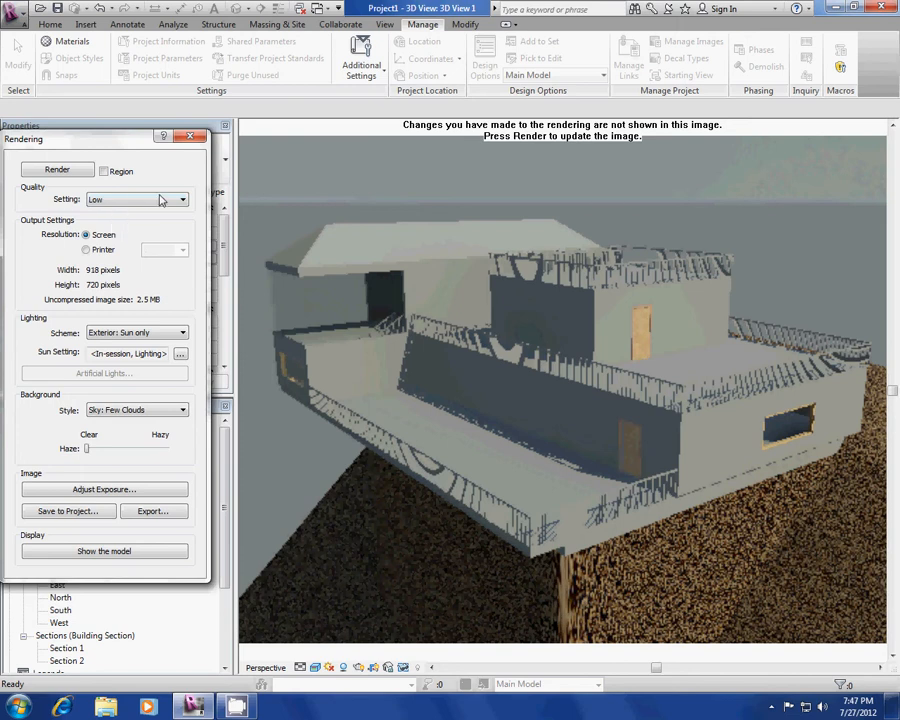
pyautogui.click(104, 171)
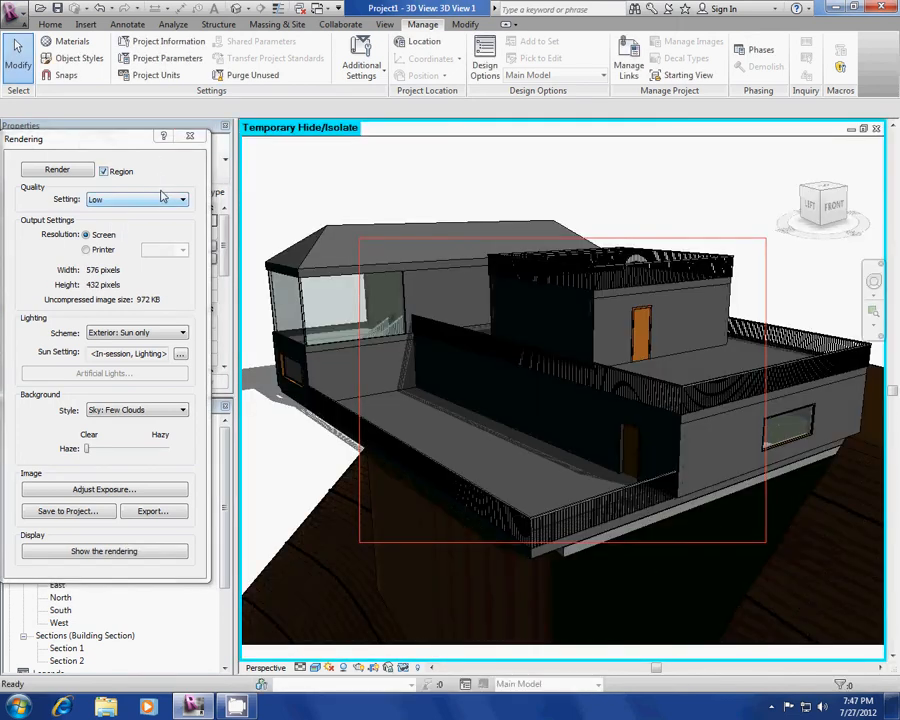
pyautogui.click(143, 553)
pyautogui.click(128, 552)
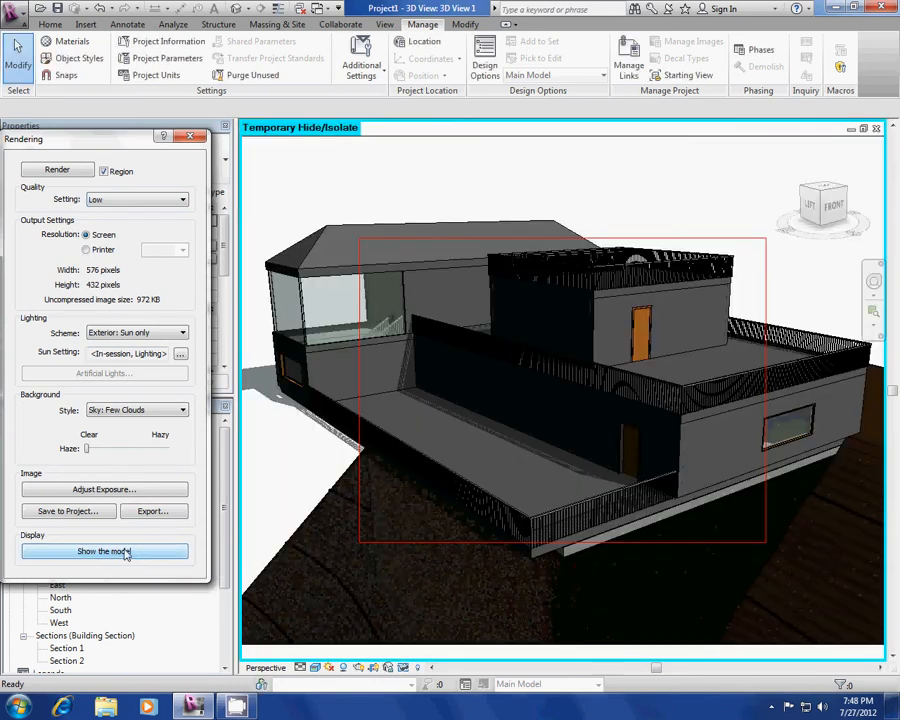
pyautogui.click(128, 553)
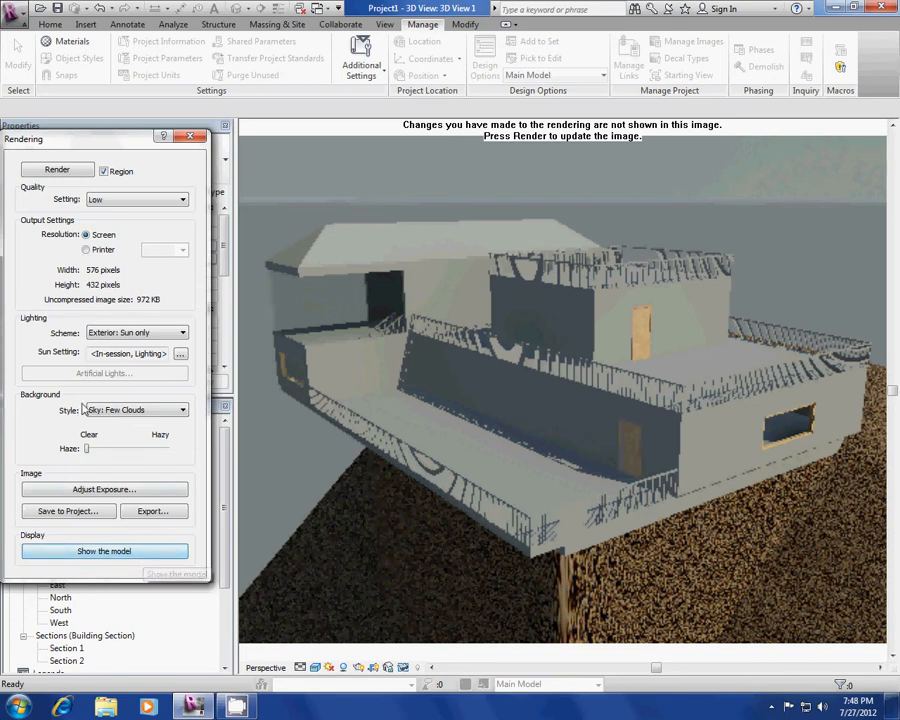
# Save the rendered image to the project as 3D View 1_1 and expand the project's Renderings list.
pyautogui.click(50, 512)
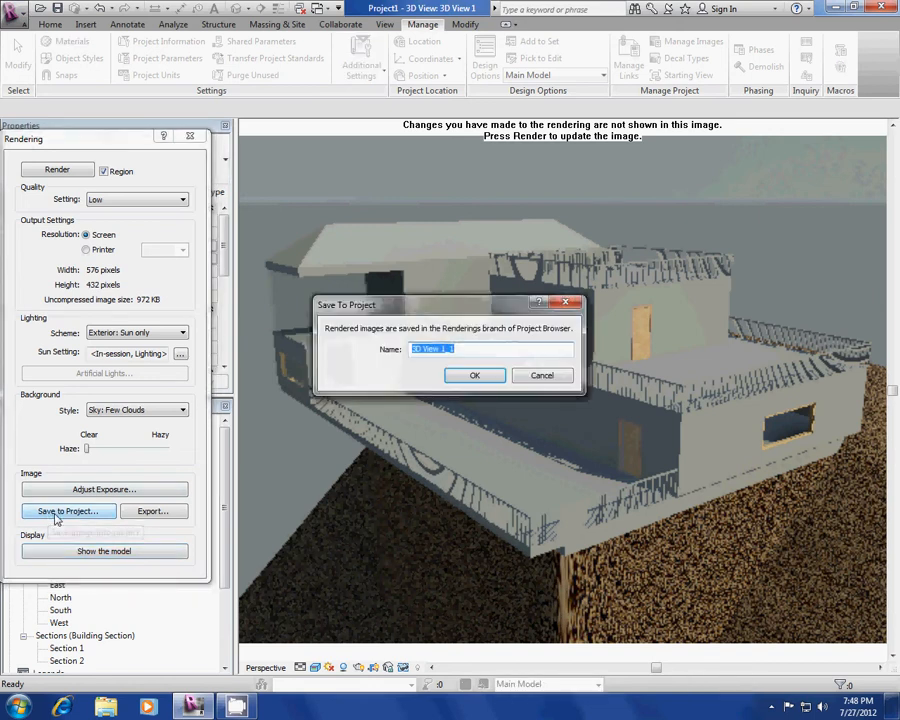
pyautogui.click(474, 375)
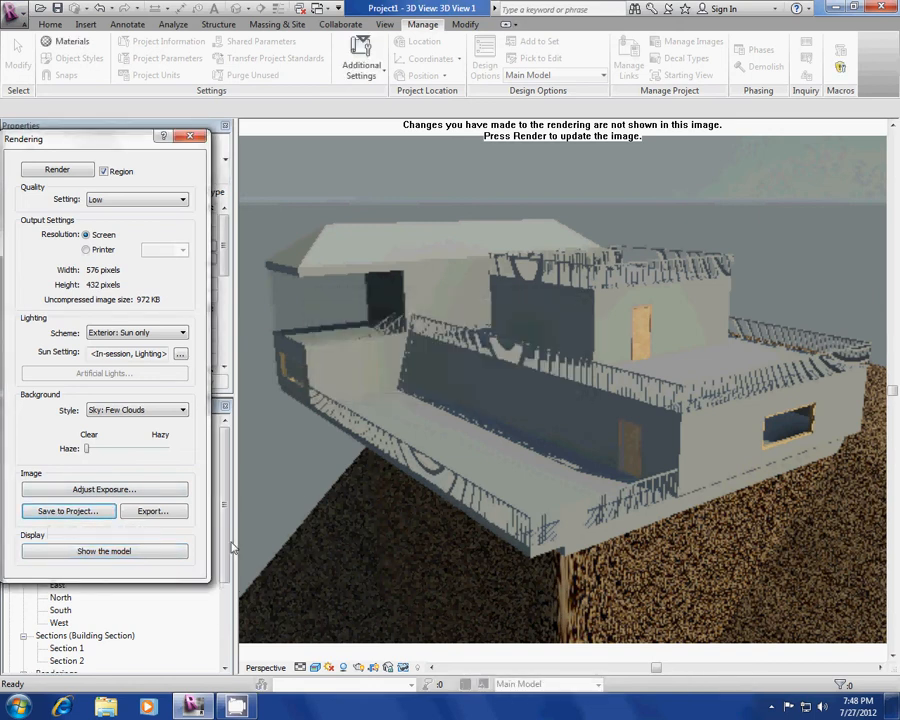
pyautogui.moveTo(228, 540); pyautogui.dragTo(229, 577)
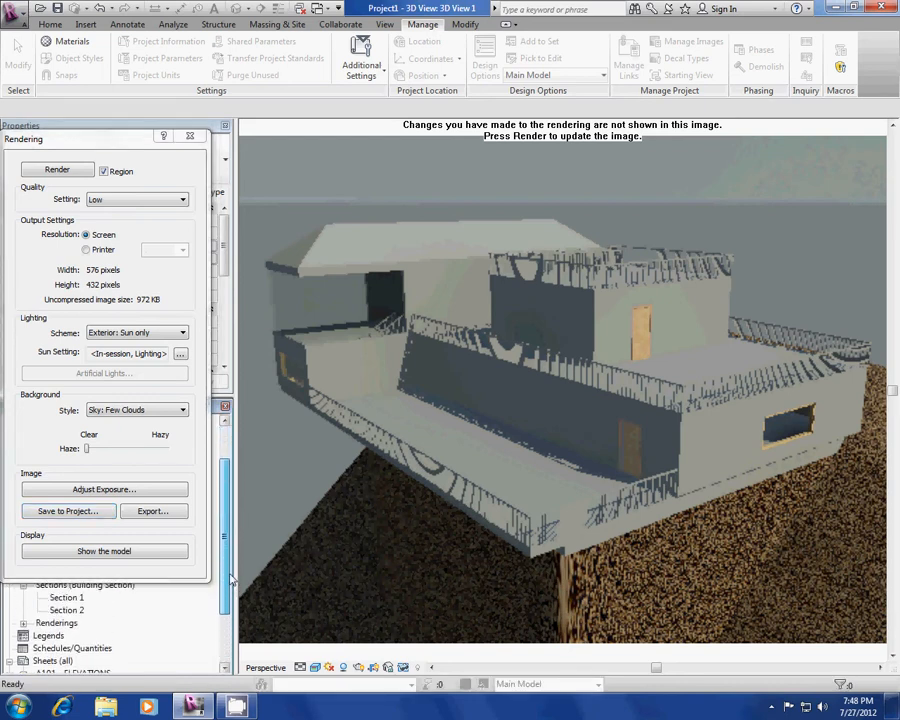
pyautogui.click(23, 623)
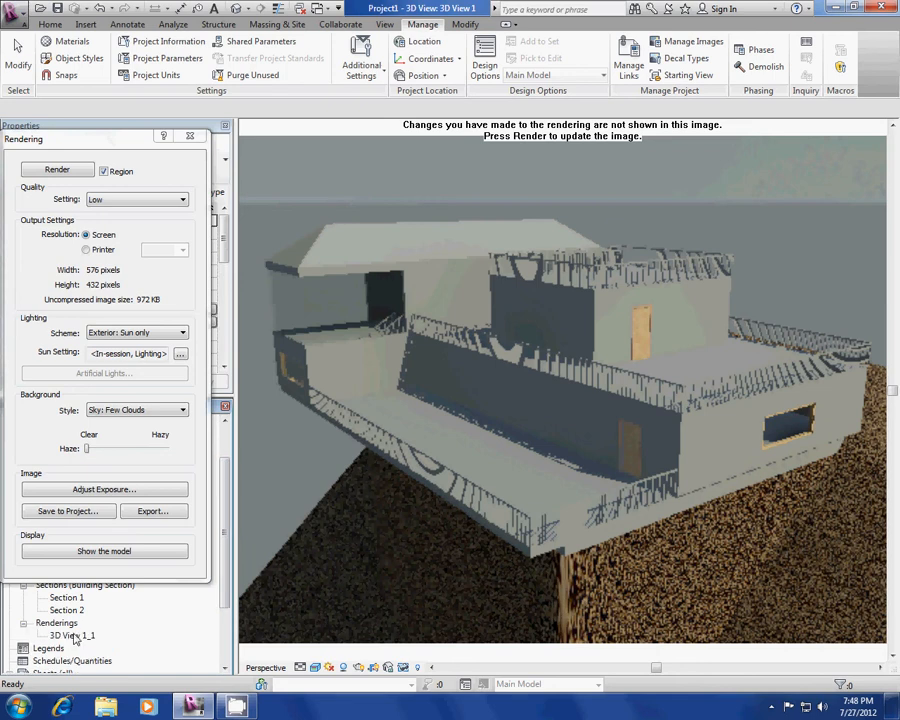
# Export the rendered image to the Desktop as a PNG file named 3D View 1.
pyautogui.click(166, 519)
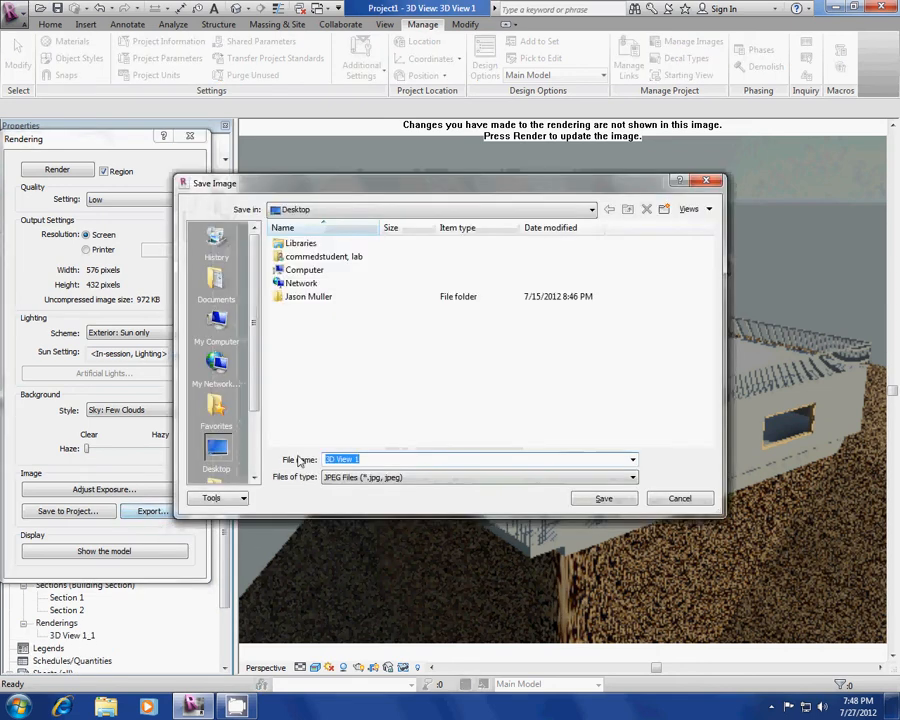
pyautogui.click(385, 479)
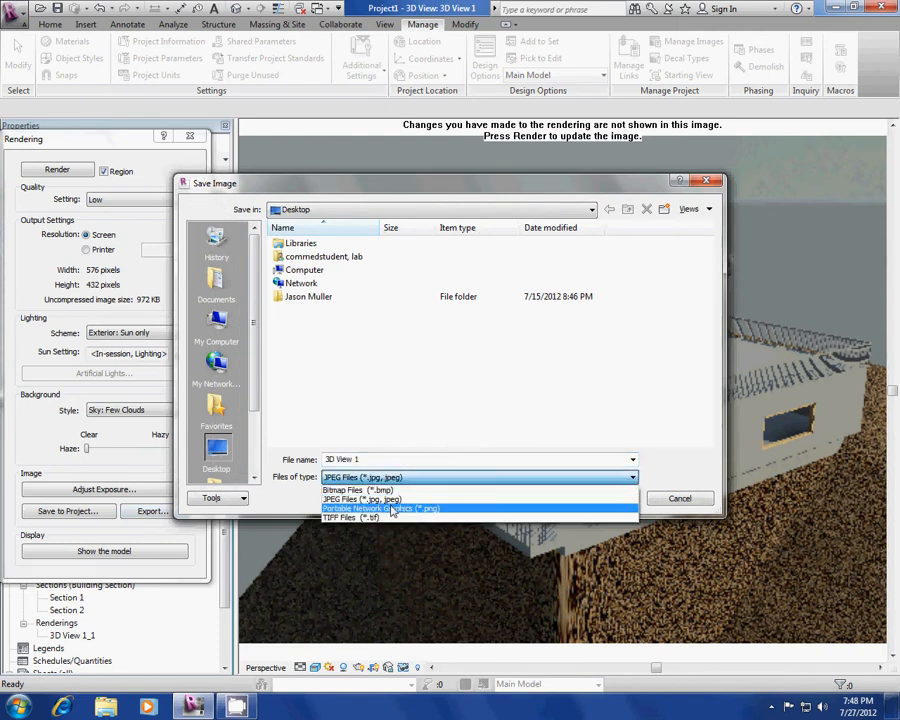
pyautogui.click(392, 509)
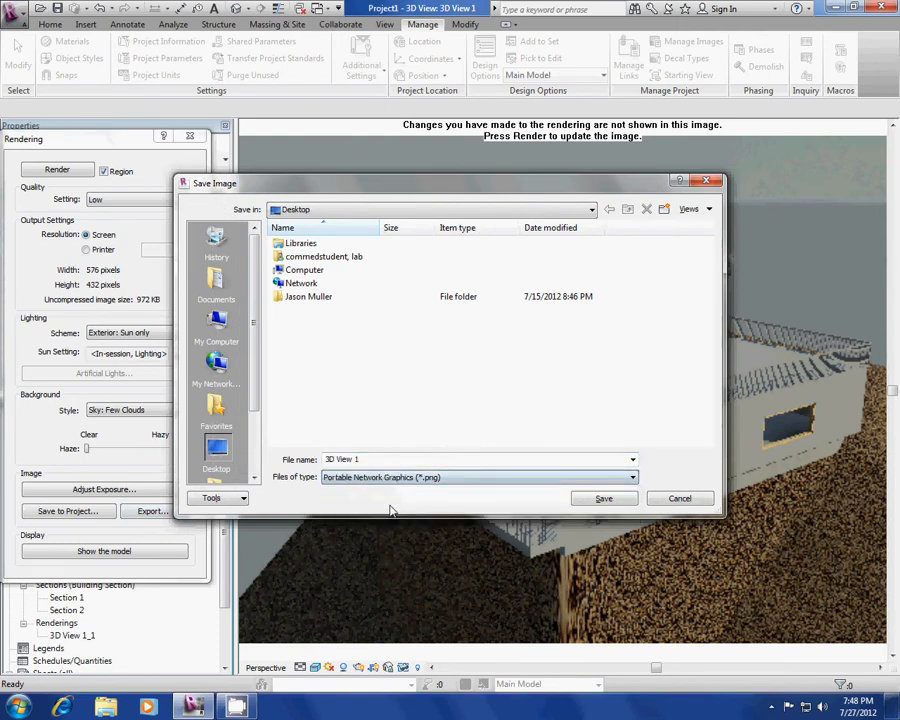
pyautogui.click(576, 498)
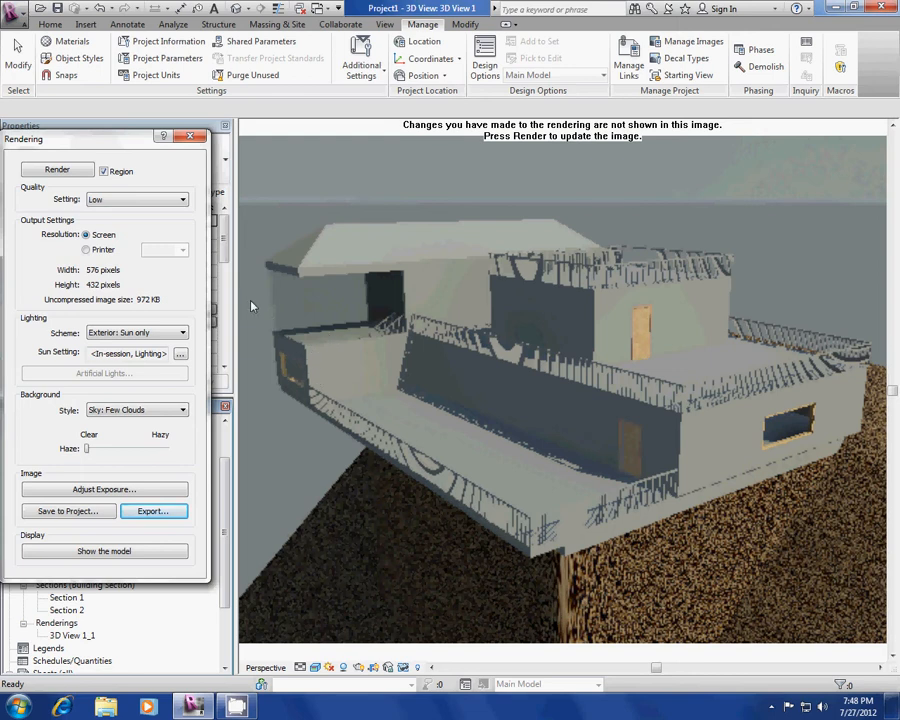
# Render the region at Medium quality and export the image to the Desktop as a PNG file named 3D View 2.
pyautogui.click(167, 203)
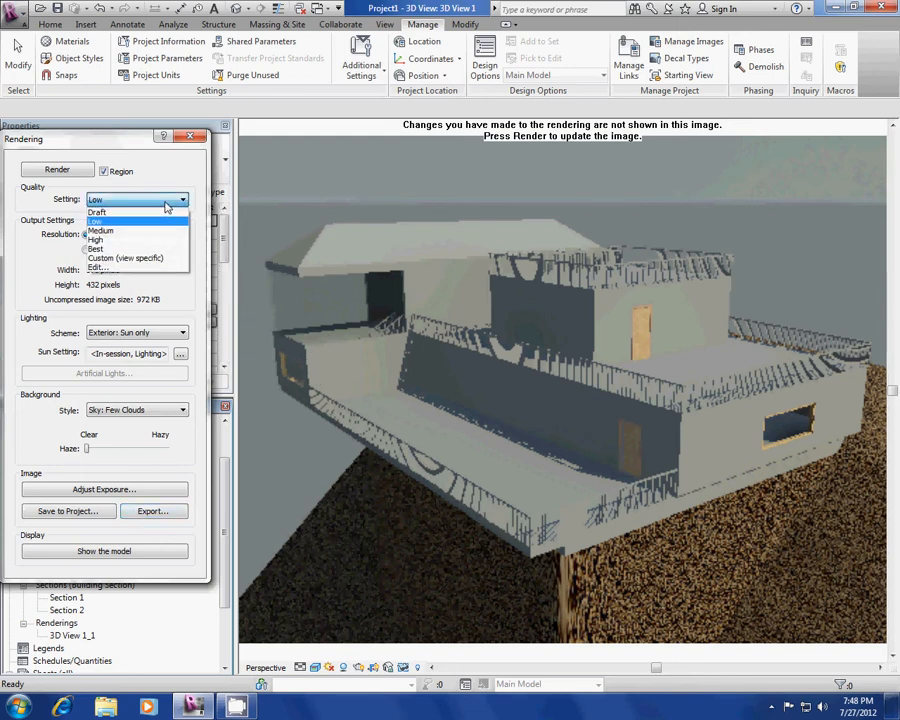
pyautogui.click(163, 231)
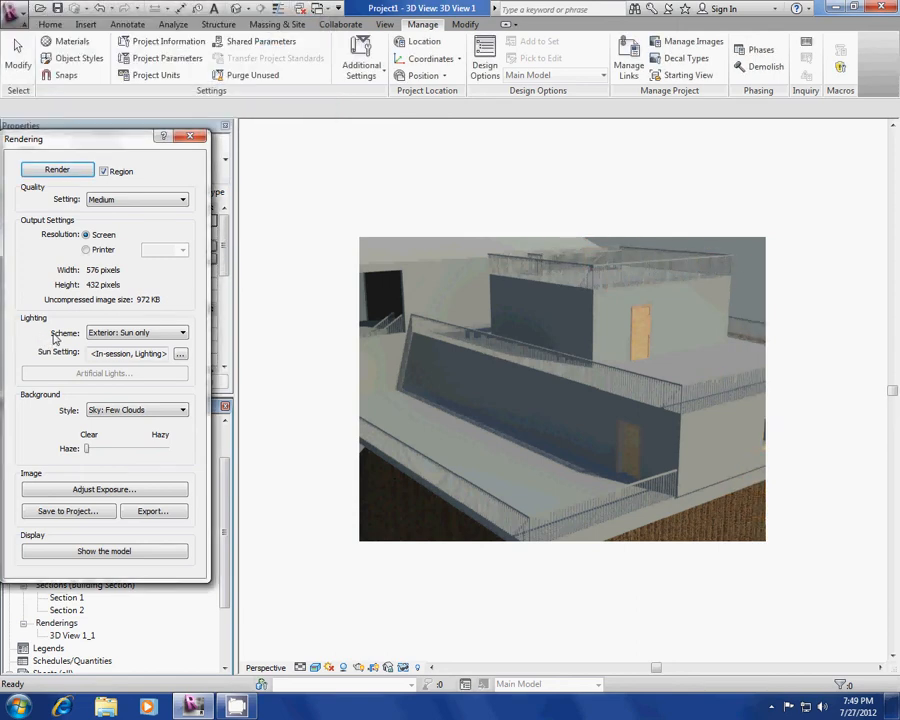
pyautogui.click(153, 511)
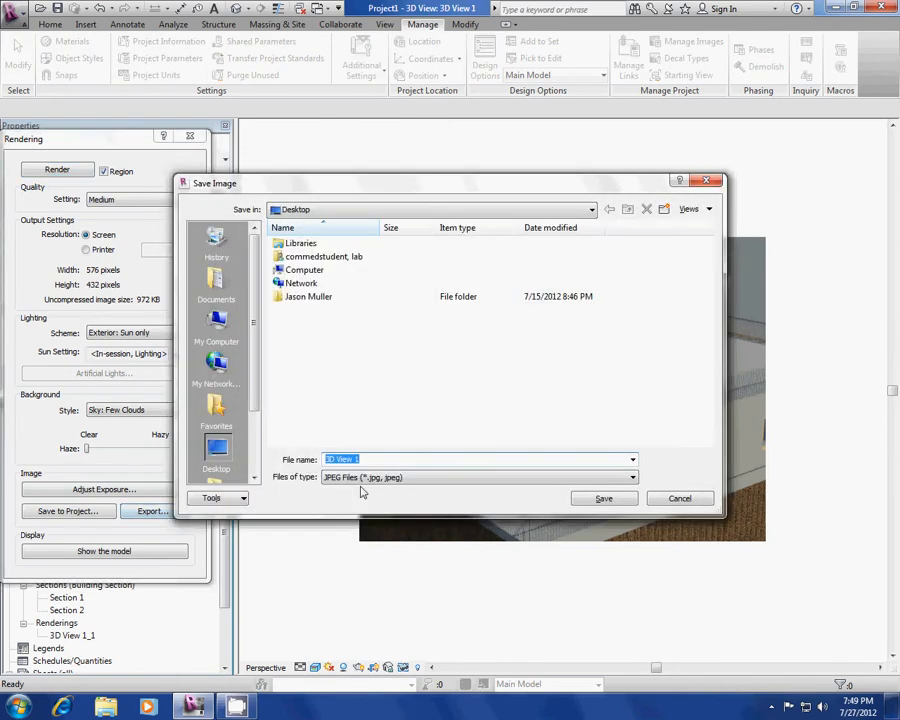
pyautogui.moveTo(361, 460); pyautogui.dragTo(356, 460)
pyautogui.write('2')
pyautogui.click(548, 474)
pyautogui.click(544, 506)
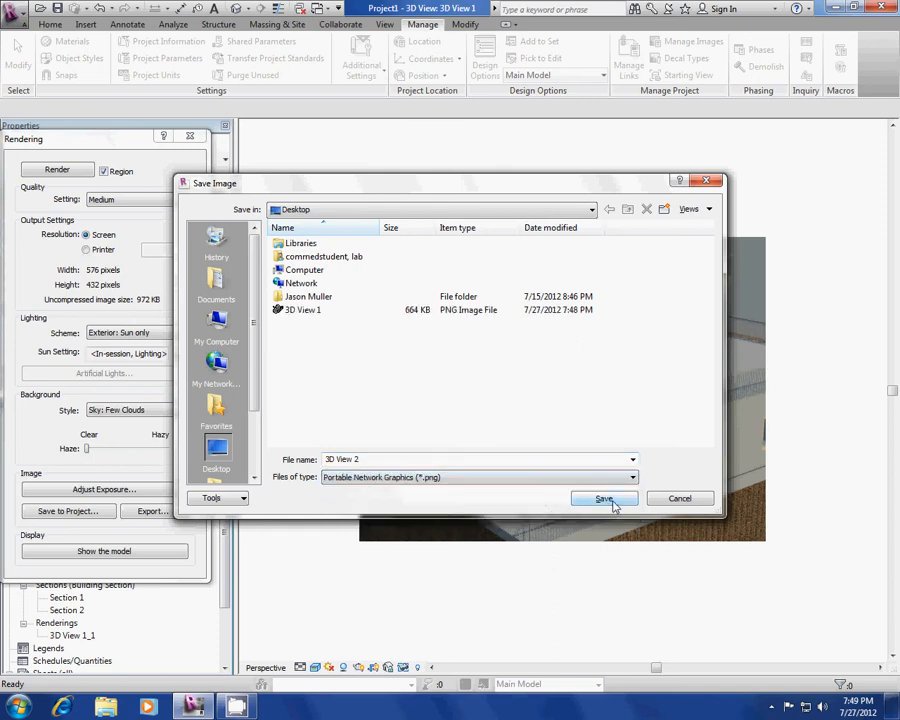
pyautogui.click(610, 502)
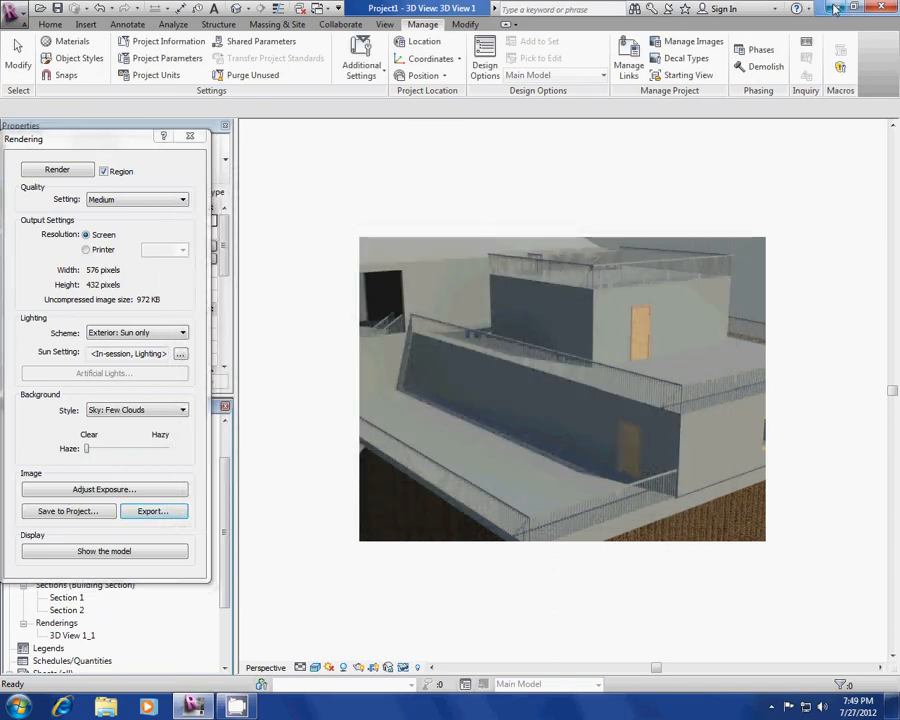
# Switch to the Desktop and open the exported images 3D View 1 and 3D View 2 in Photoshop.
pyautogui.click(831, 8)
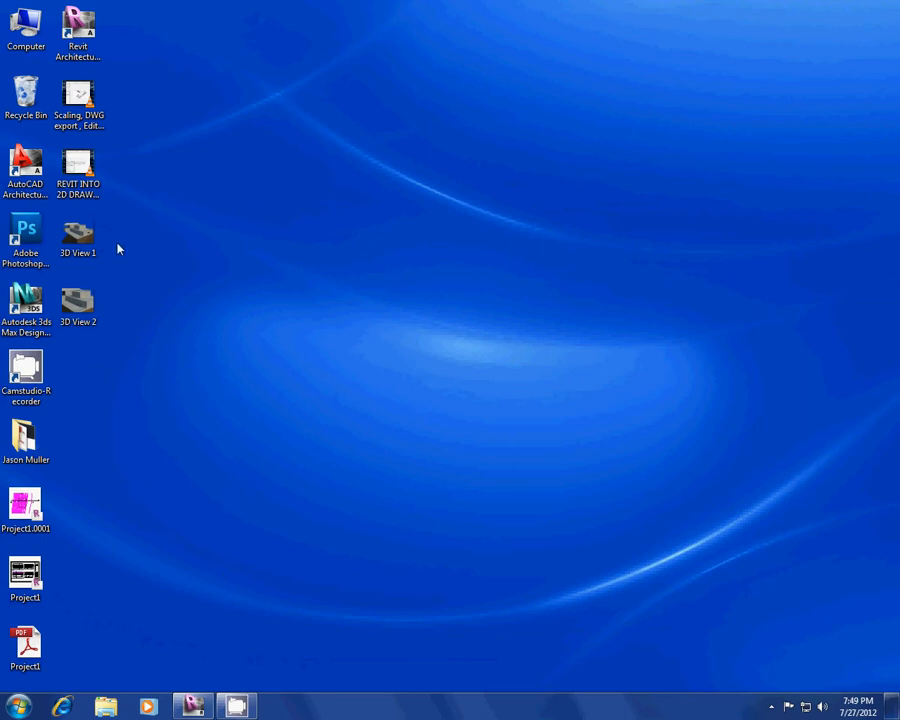
pyautogui.doubleClick(78, 238)
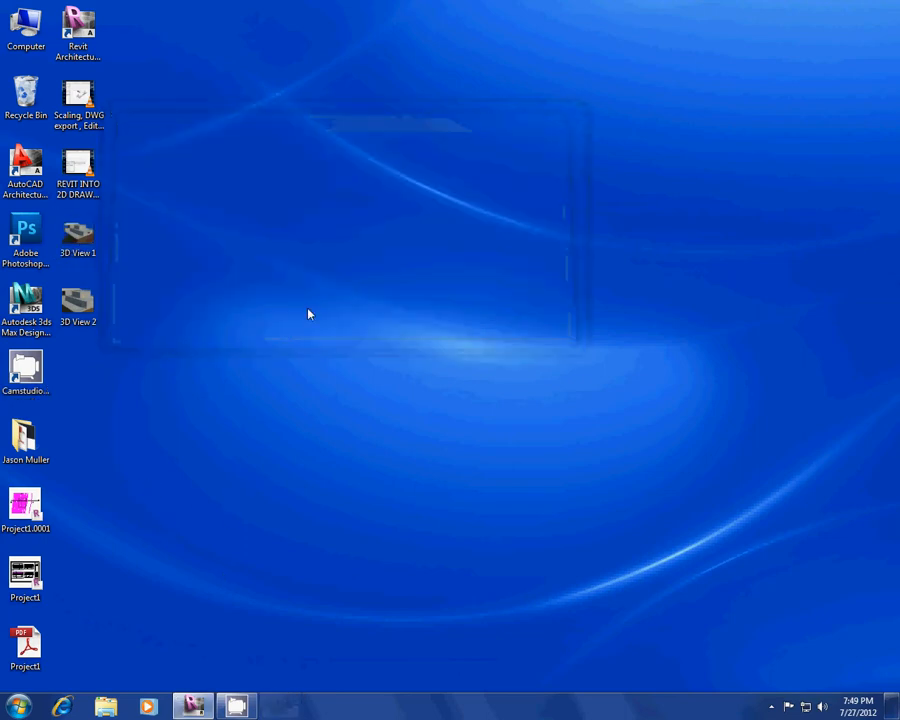
pyautogui.moveTo(202, 371); pyautogui.dragTo(36, 232)
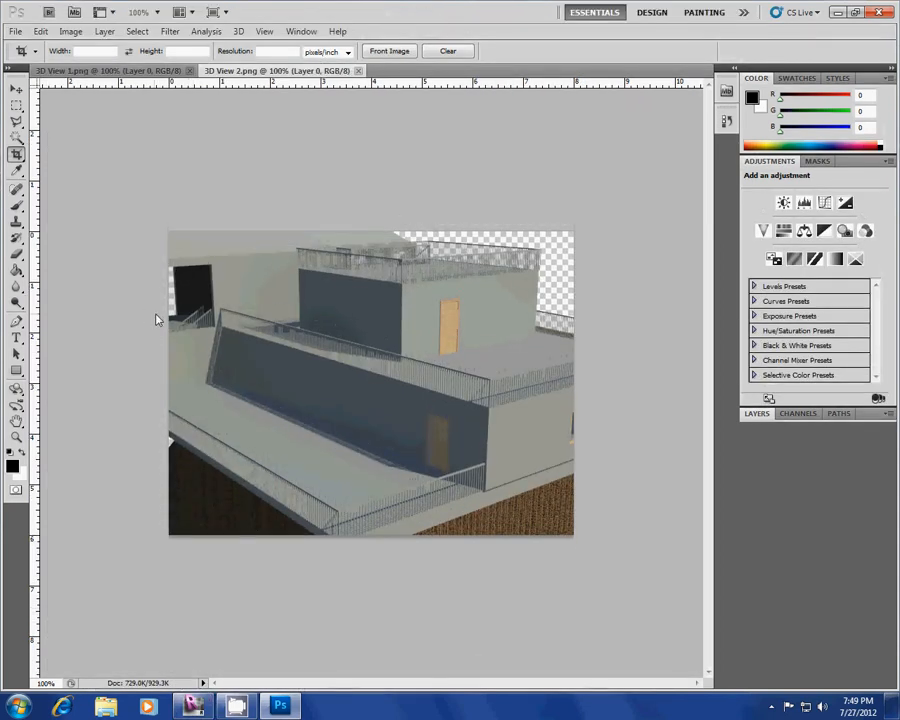
# Compare the railings and edges of 3D View 1 and 3D View 2 by alternating between the two images.
pyautogui.hotkey('ctrl', 'Tab')
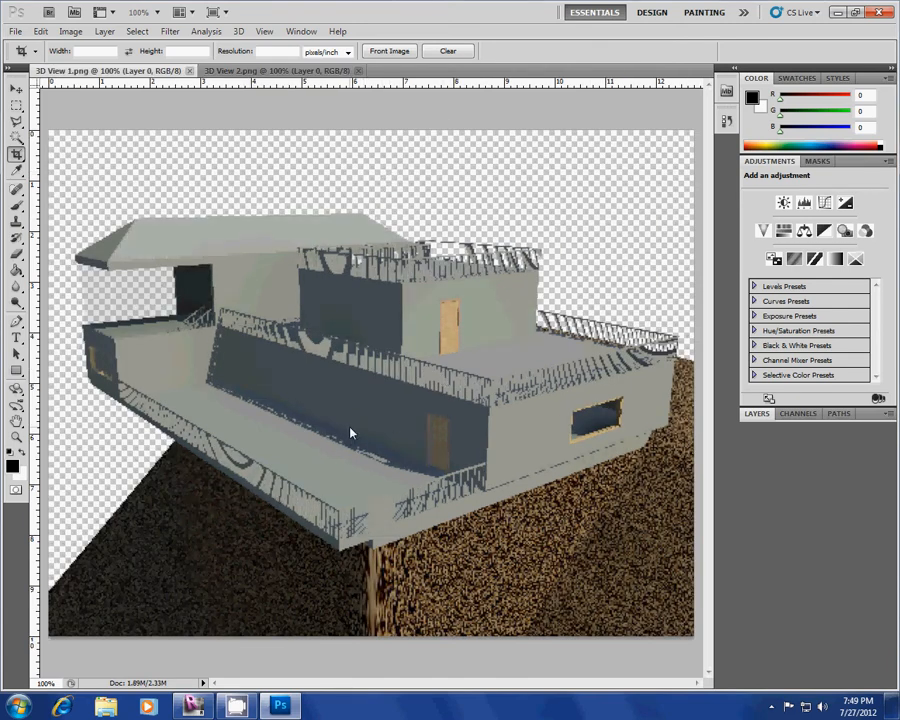
pyautogui.hotkey('ctrl', 'Tab')
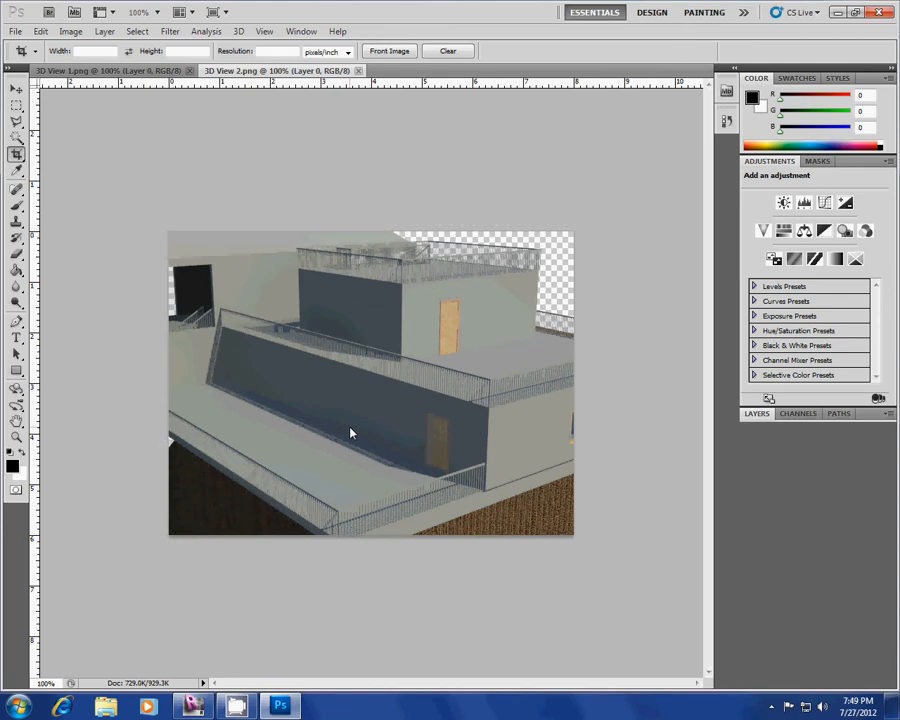
pyautogui.hotkey('ctrl', 'Tab')
pyautogui.hotkey('ctrl', 'Tab')
pyautogui.hotkey('ctrl', 'Tab')
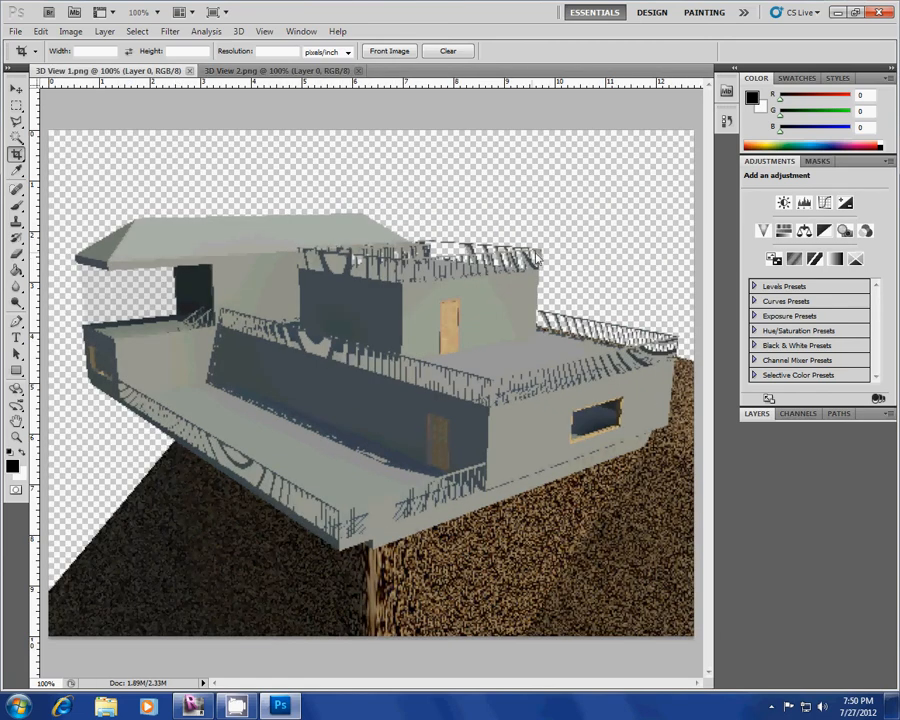
pyautogui.hotkey('ctrl', 'Tab')
pyautogui.hotkey('ctrl', 'Tab')
pyautogui.hotkey('ctrl', 'Tab')
pyautogui.hotkey('ctrl', 'Tab')
pyautogui.hotkey('ctrl', 'Tab')
pyautogui.hotkey('ctrl', 'Tab')
pyautogui.hotkey('ctrl', 'Tab')
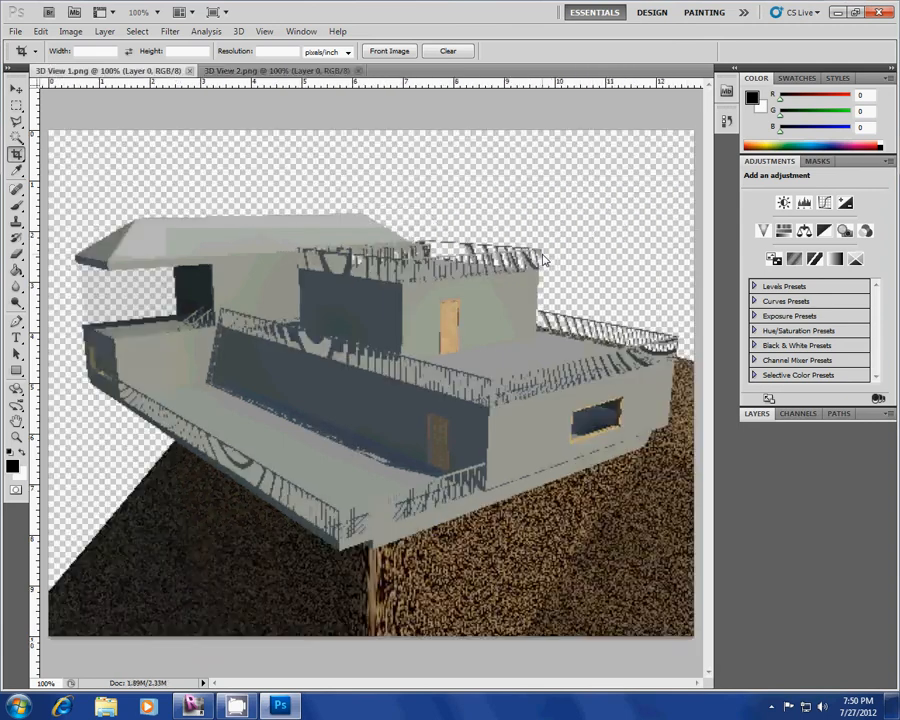
pyautogui.hotkey('ctrl', 'Tab')
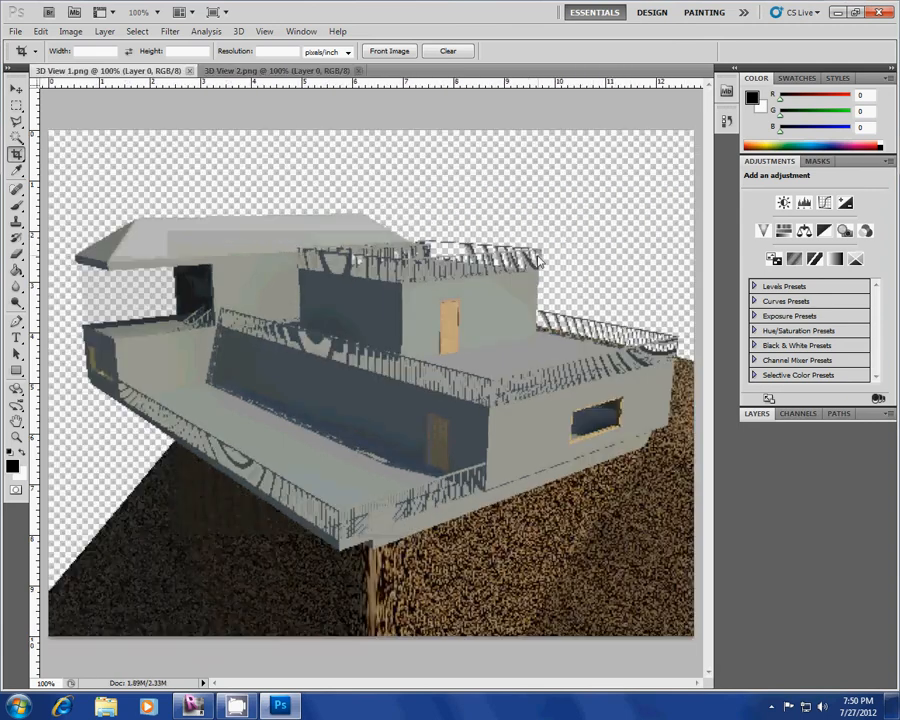
pyautogui.hotkey('ctrl', 'Tab')
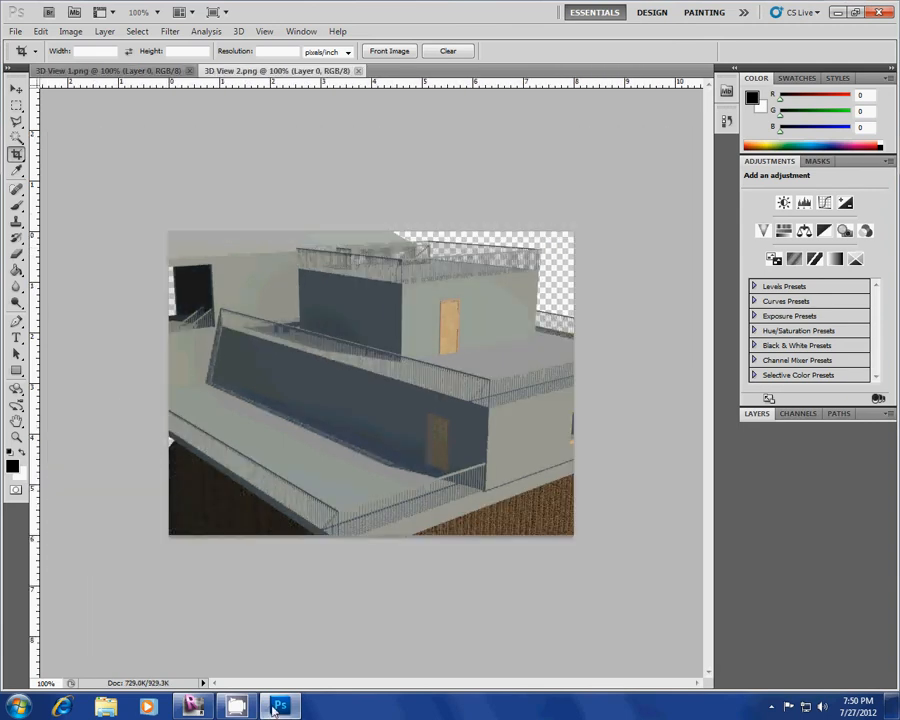
# Switch back to Revit, turn off region rendering, and set the output resolution to Printer at 300 DPI.
pyautogui.click(193, 707)
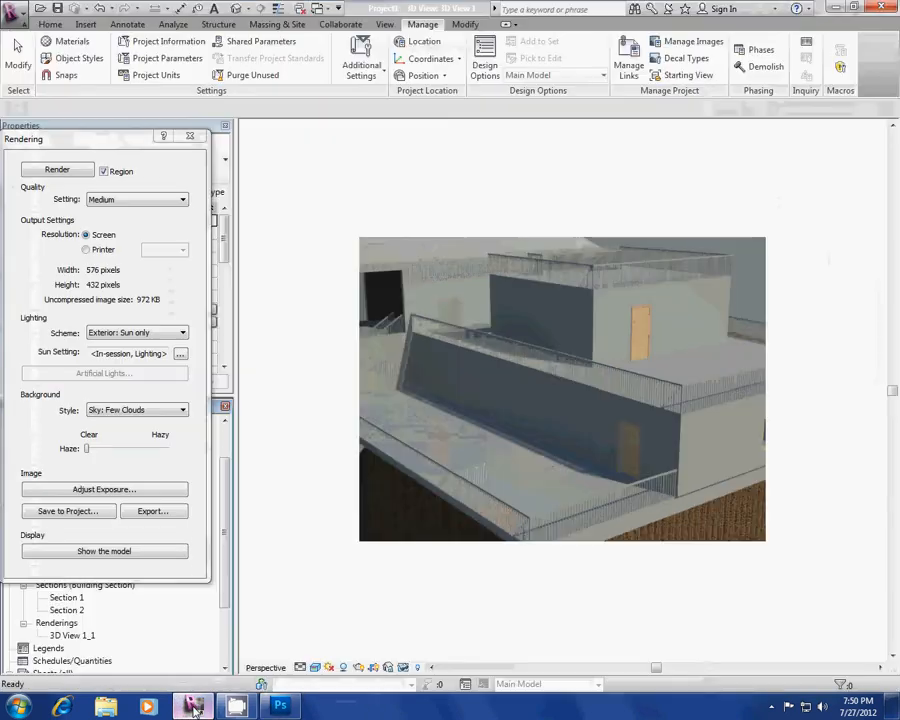
pyautogui.click(104, 172)
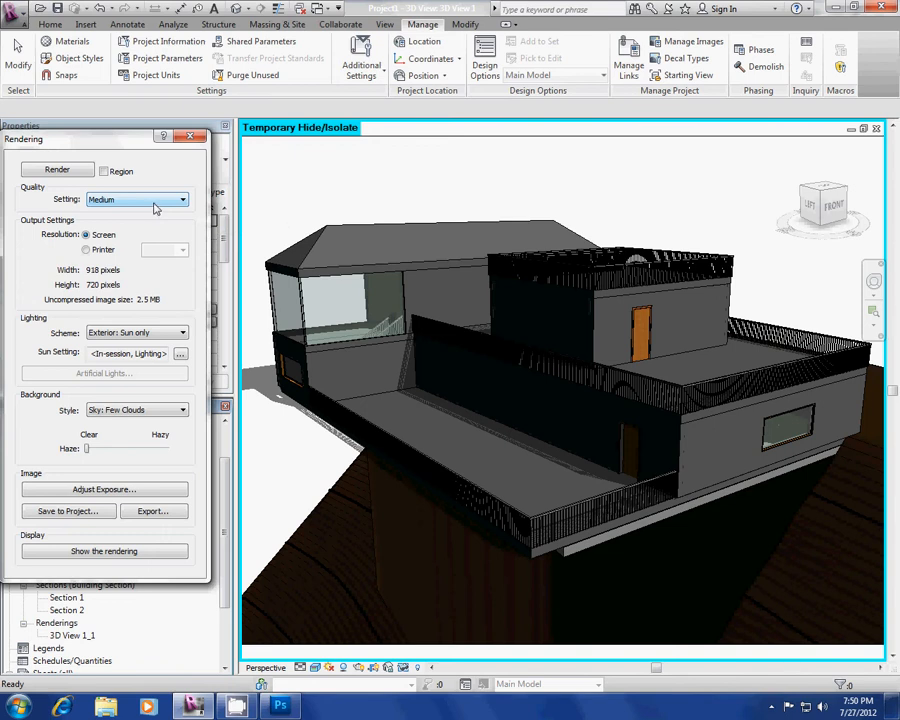
pyautogui.click(87, 254)
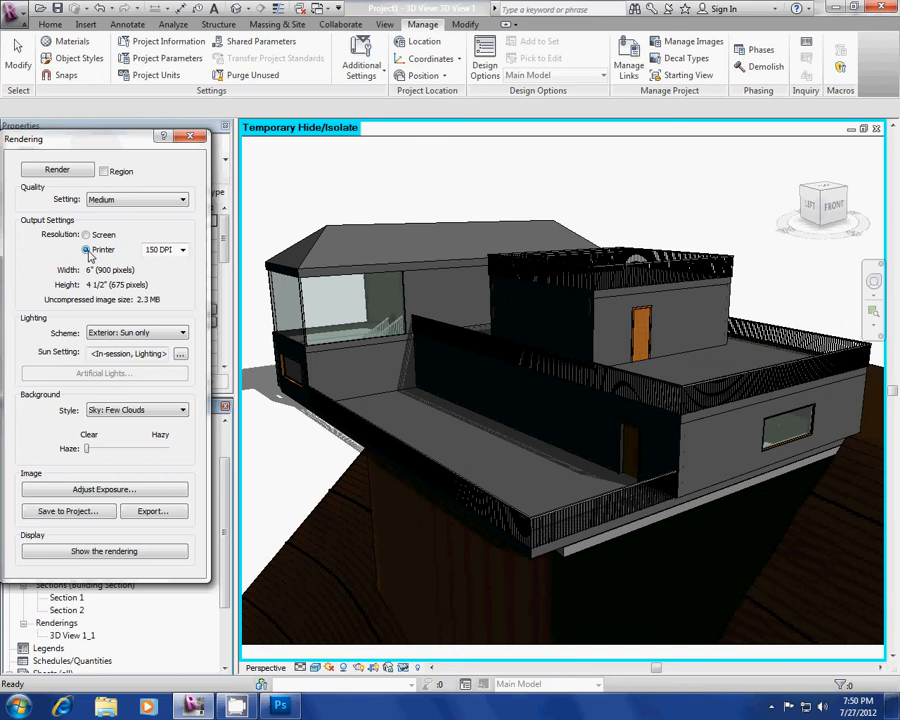
pyautogui.click(86, 235)
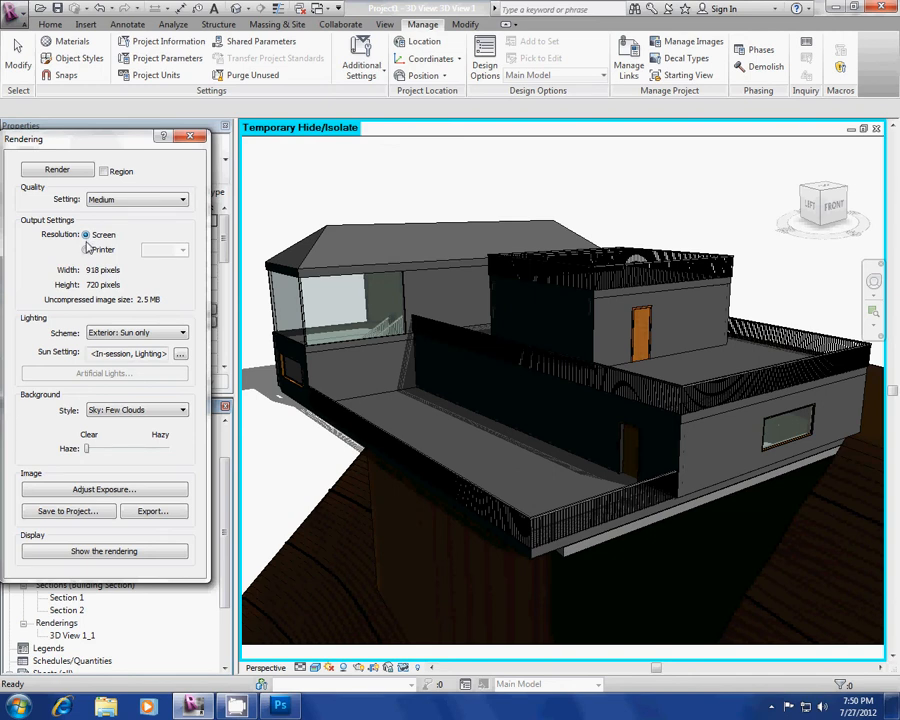
pyautogui.click(86, 250)
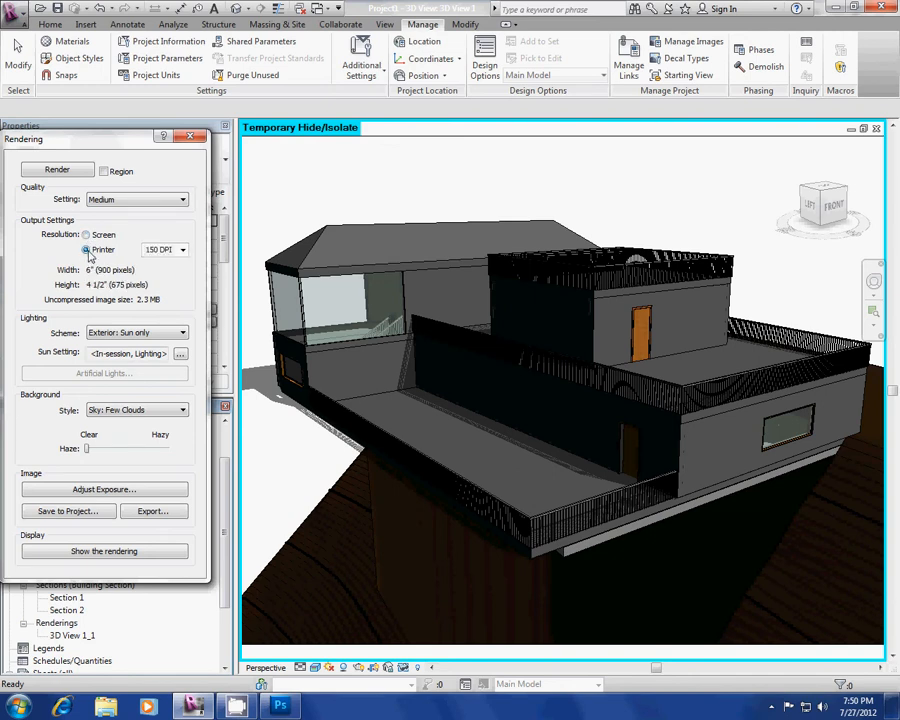
pyautogui.click(183, 252)
pyautogui.click(172, 277)
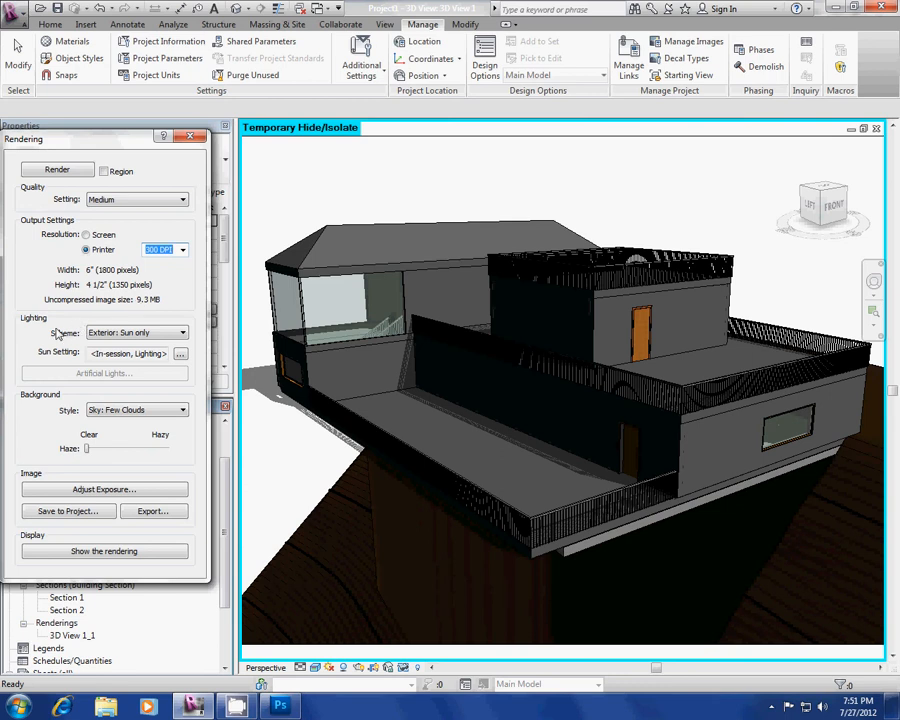
# Choose the Exterior: Sun only lighting scheme and apply a Still solar study with the ground plane at level turned off.
pyautogui.click(167, 337)
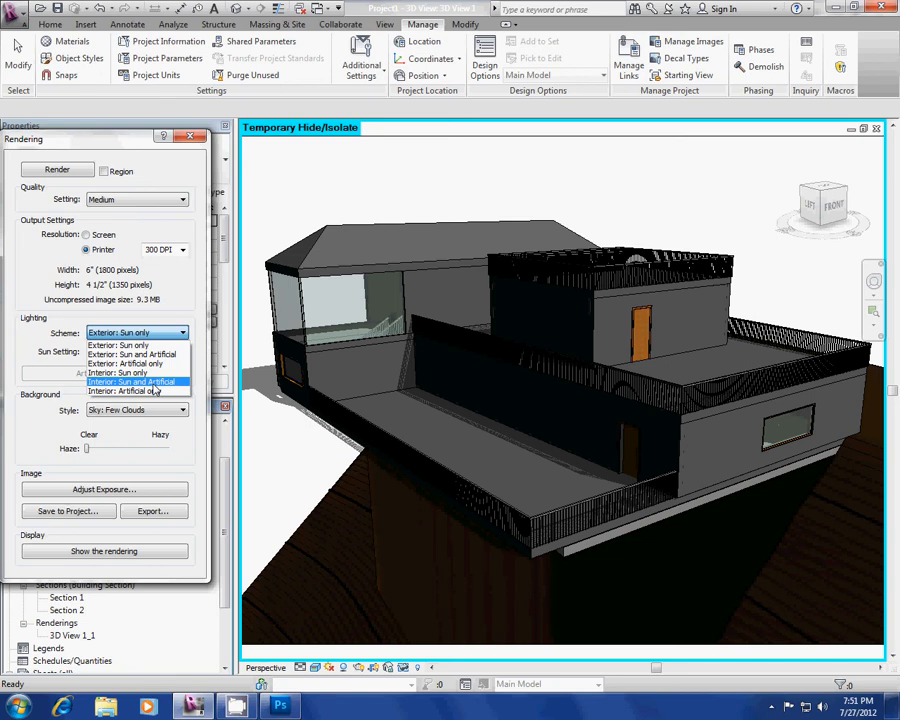
pyautogui.click(138, 346)
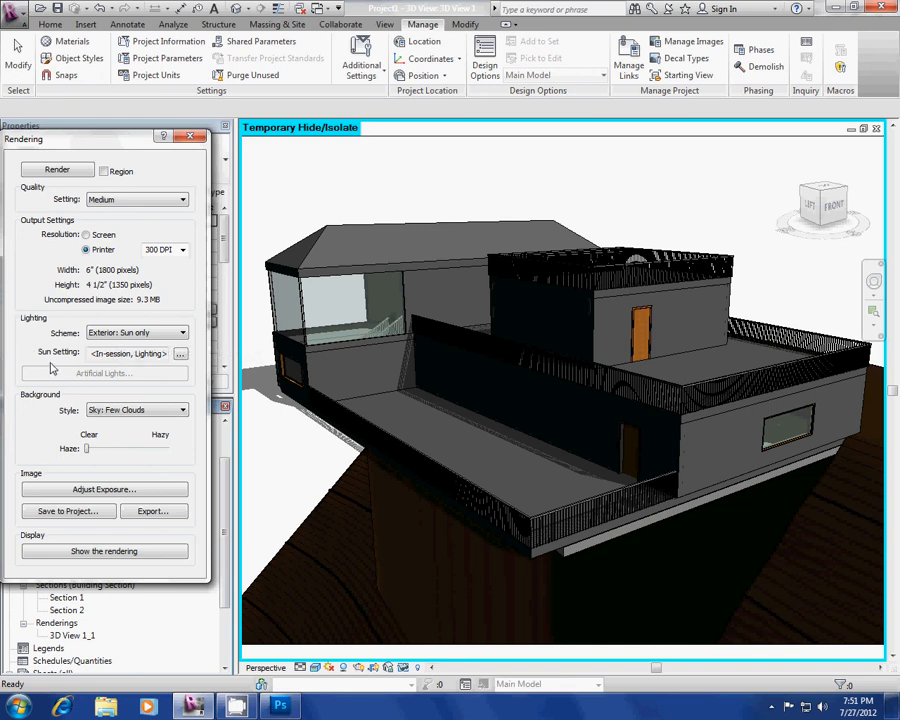
pyautogui.click(180, 355)
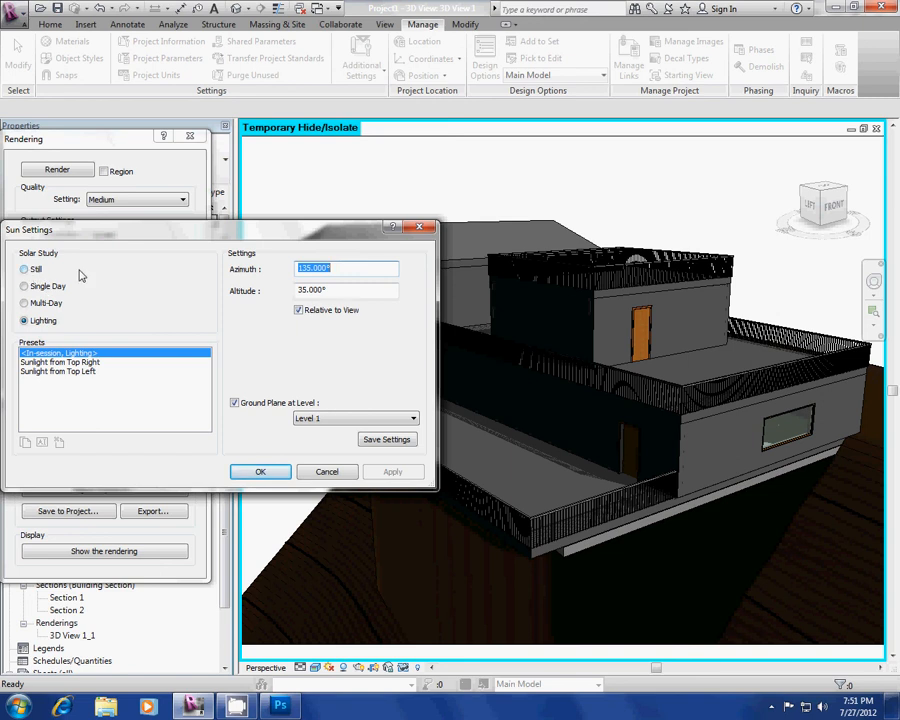
pyautogui.click(26, 272)
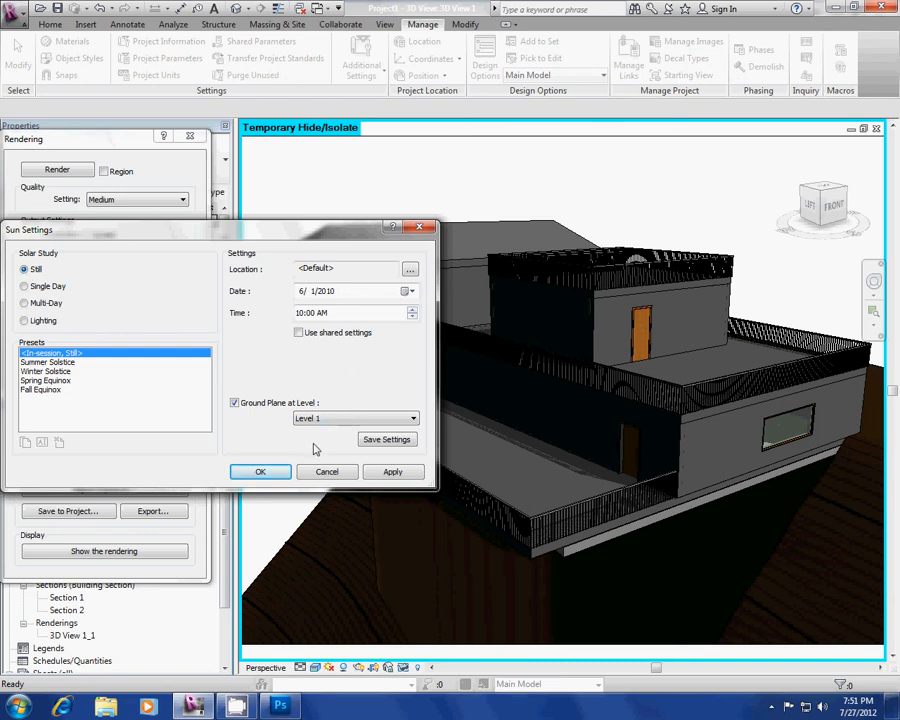
pyautogui.click(235, 403)
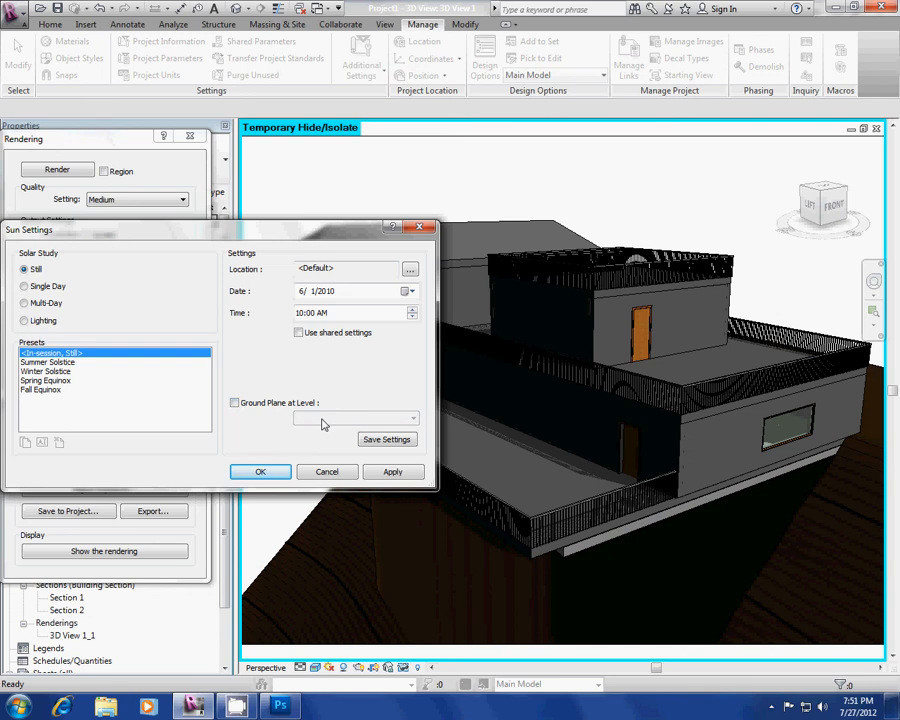
pyautogui.click(385, 472)
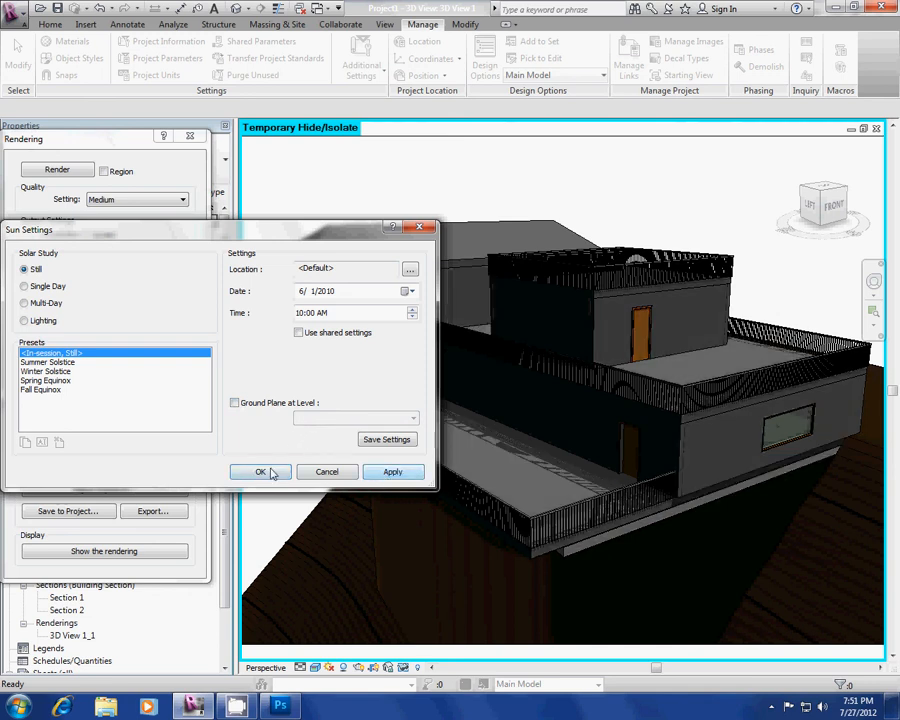
pyautogui.click(260, 471)
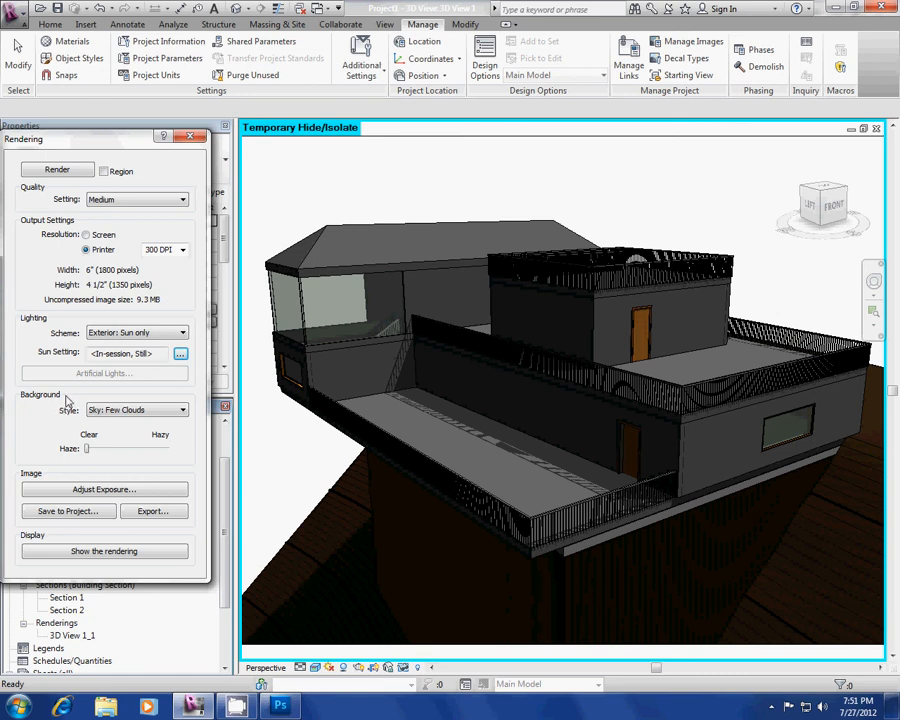
# Reopen the sun settings of the rendering.
pyautogui.click(179, 354)
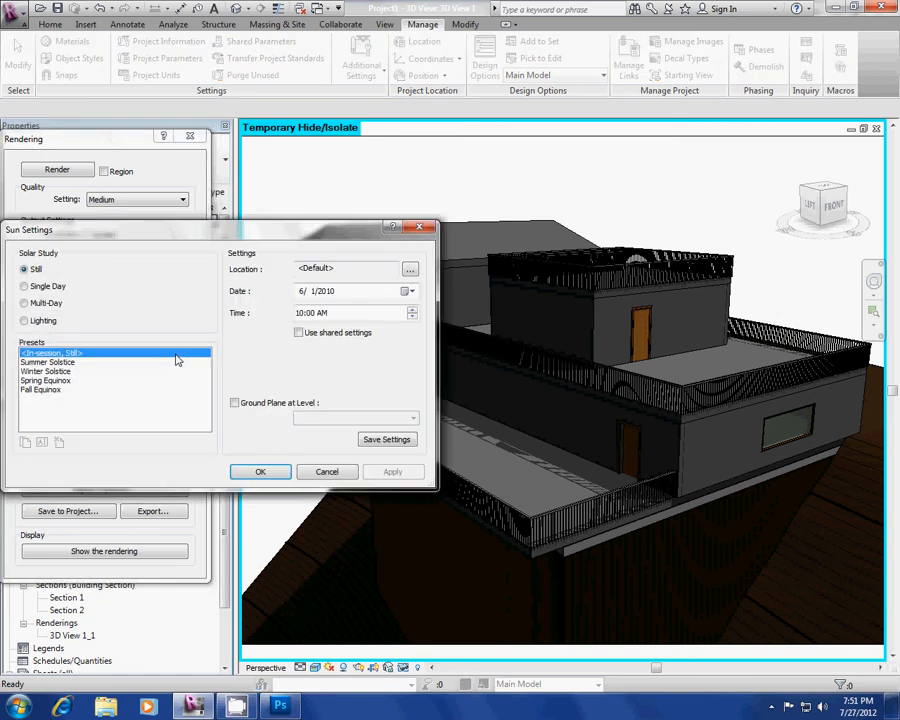